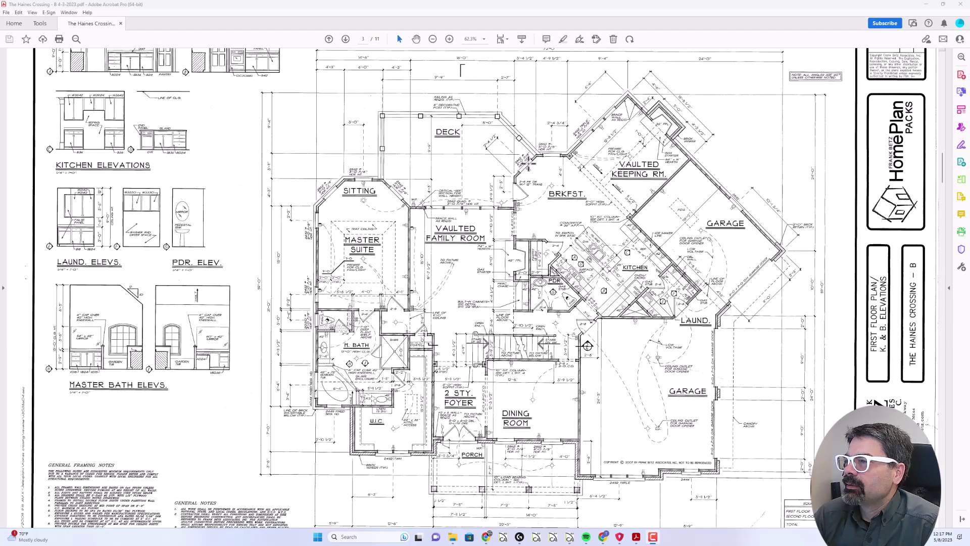
Switch to Chief Architect and import only page 3 of The Haines Crossing - B 4-3-2023 PDF from the project's Documents folder into the plan.
left_click(568, 538)
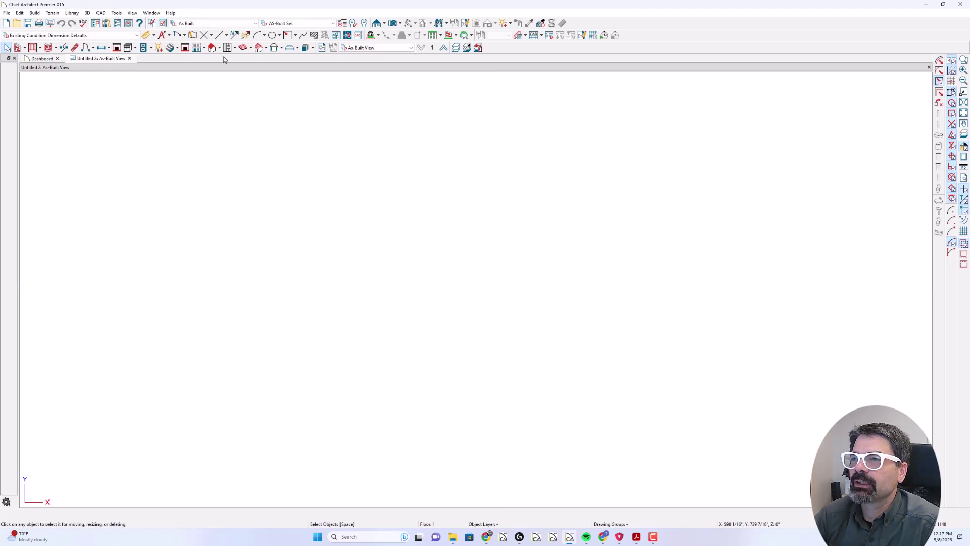
left_click(452, 538)
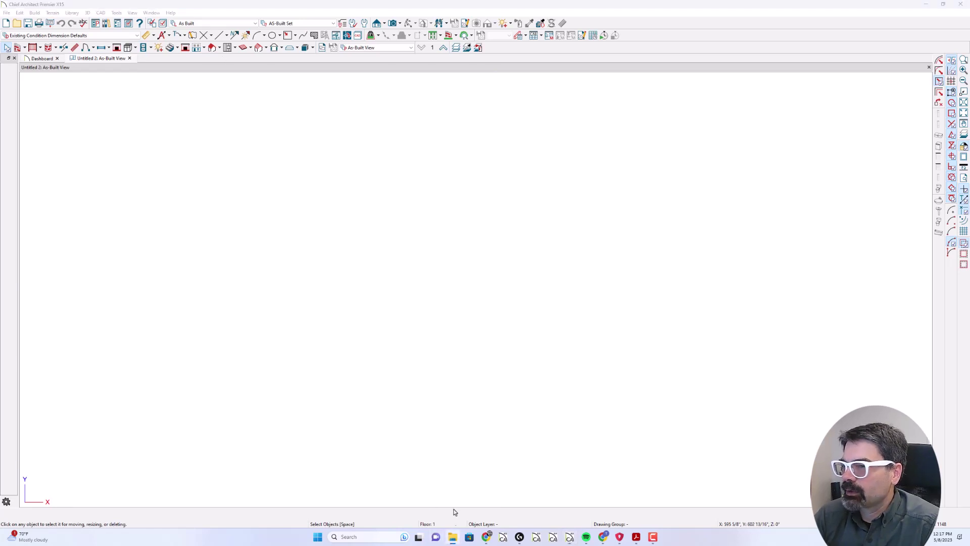
left_click_drag(0, 50, 163, 116)
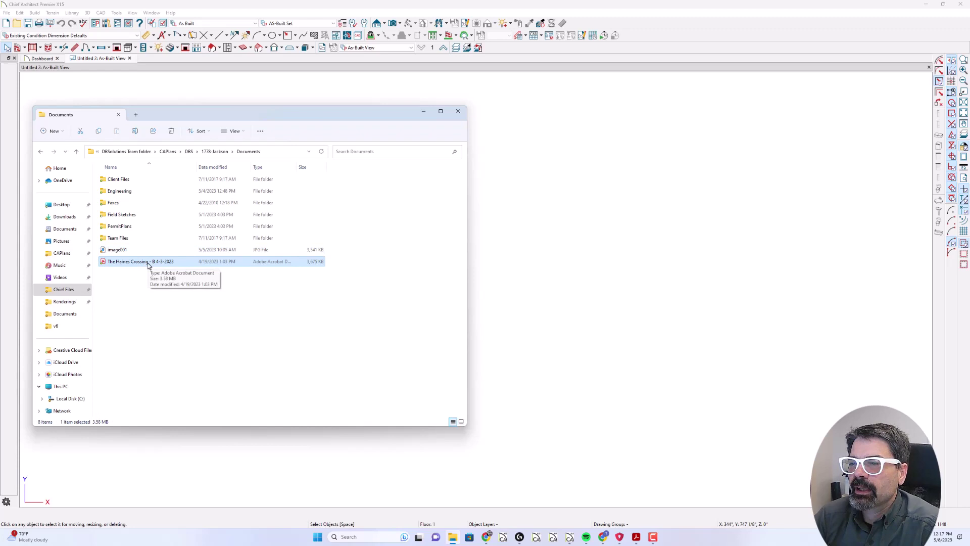
left_click_drag(145, 265, 566, 286)
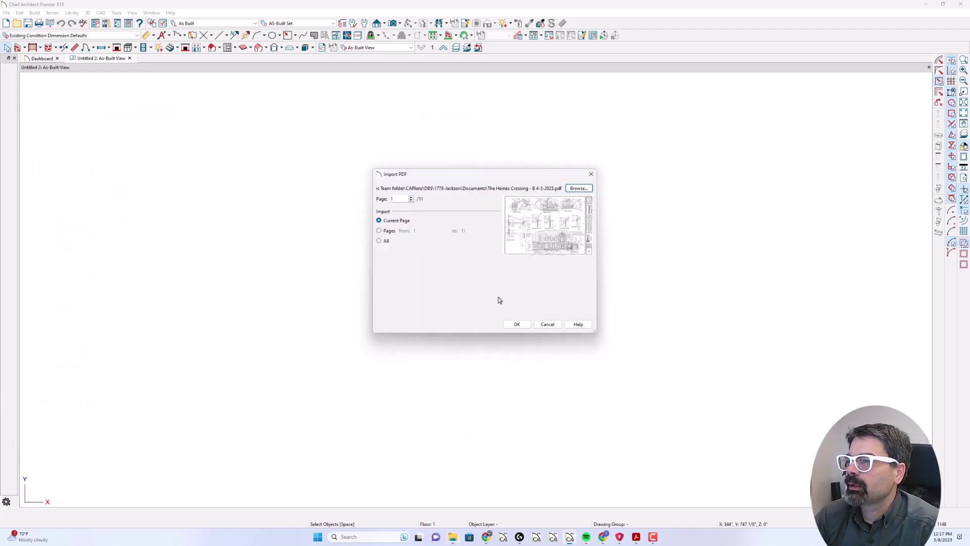
left_click(498, 298)
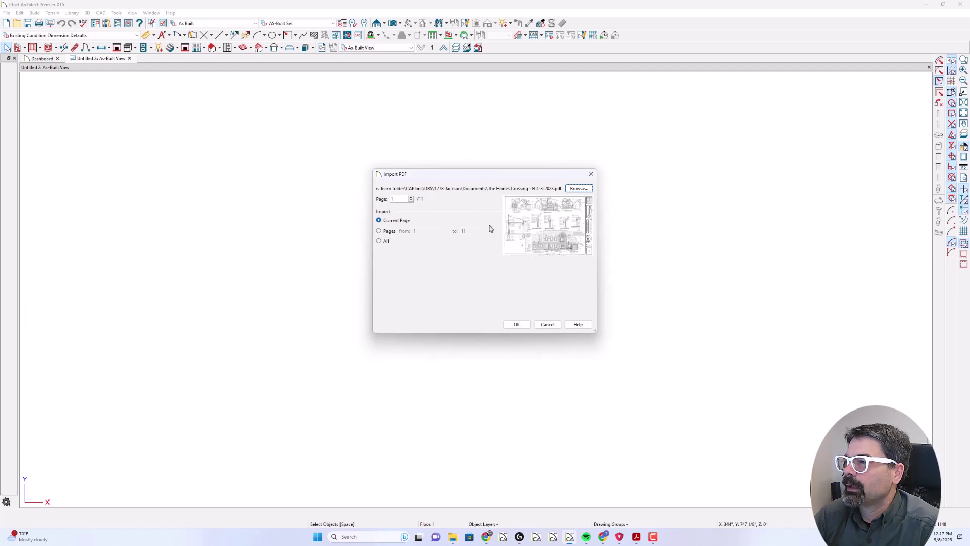
left_click(411, 198)
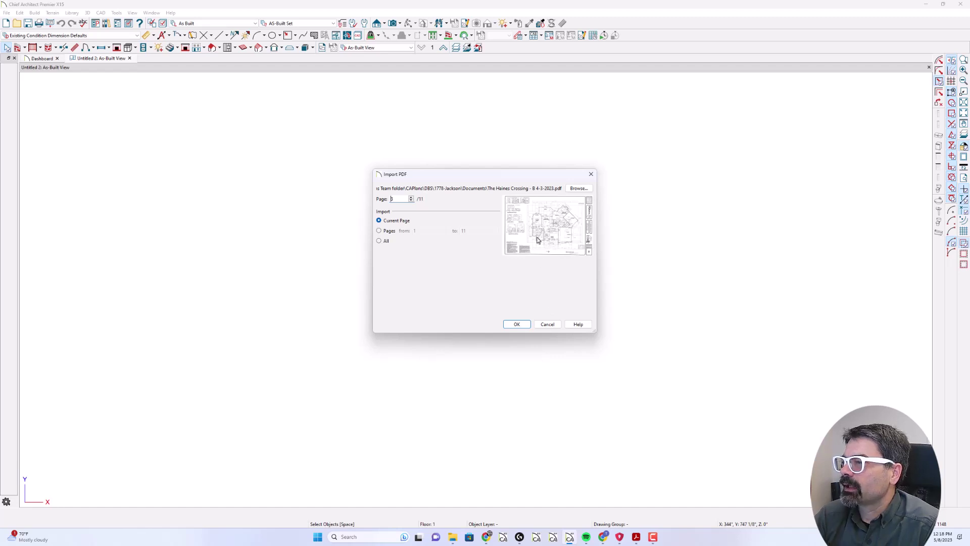
left_click(517, 324)
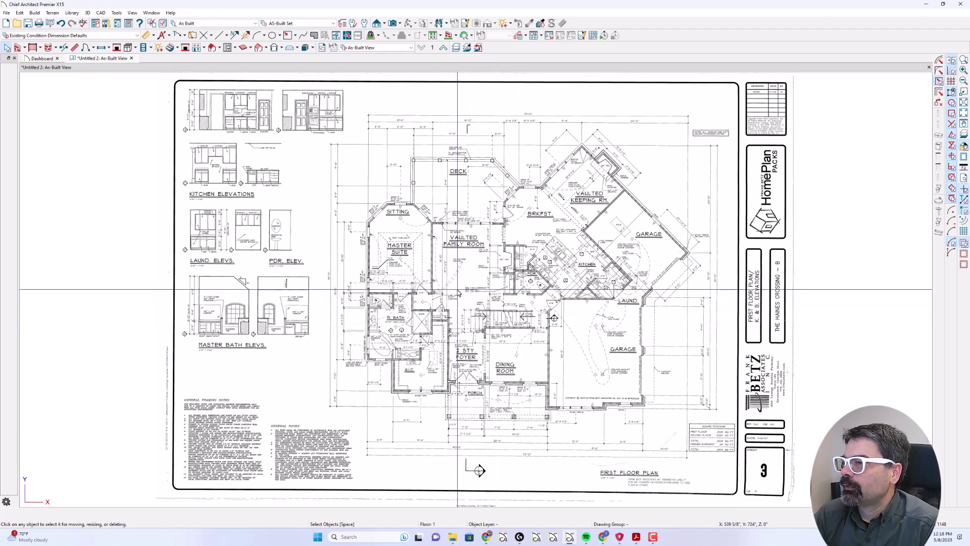
Try to trace the house width and the overall 72'-0" dimension below the first floor plan with horizontal lines.
left_click(457, 290)
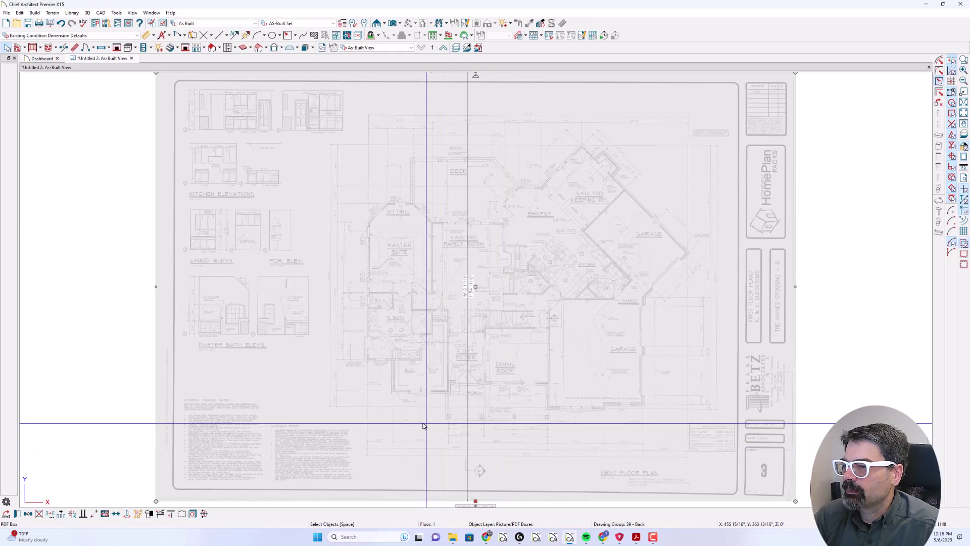
key("w")
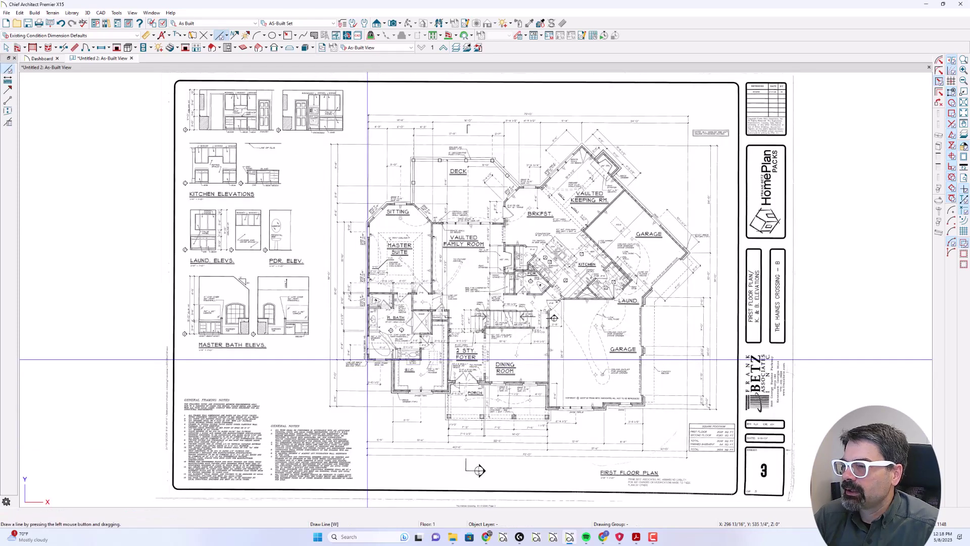
left_click_drag(370, 362, 644, 368)
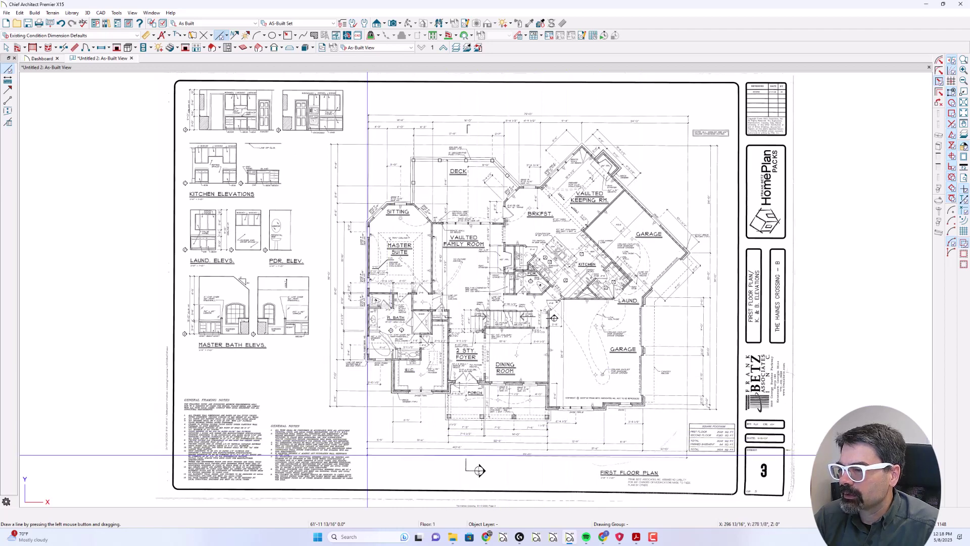
left_click_drag(367, 455, 687, 460)
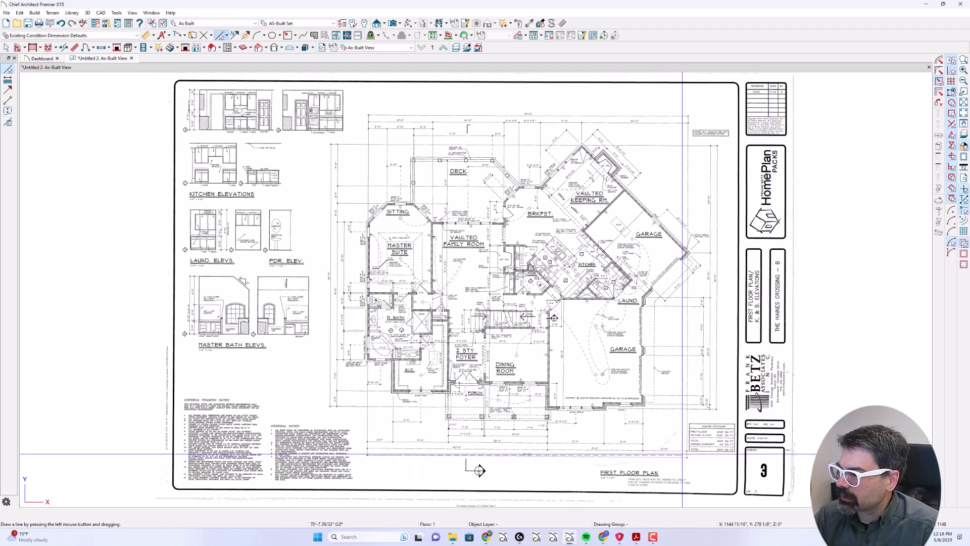
scroll(688, 455, "up", 2)
scroll(682, 476, "up", 2)
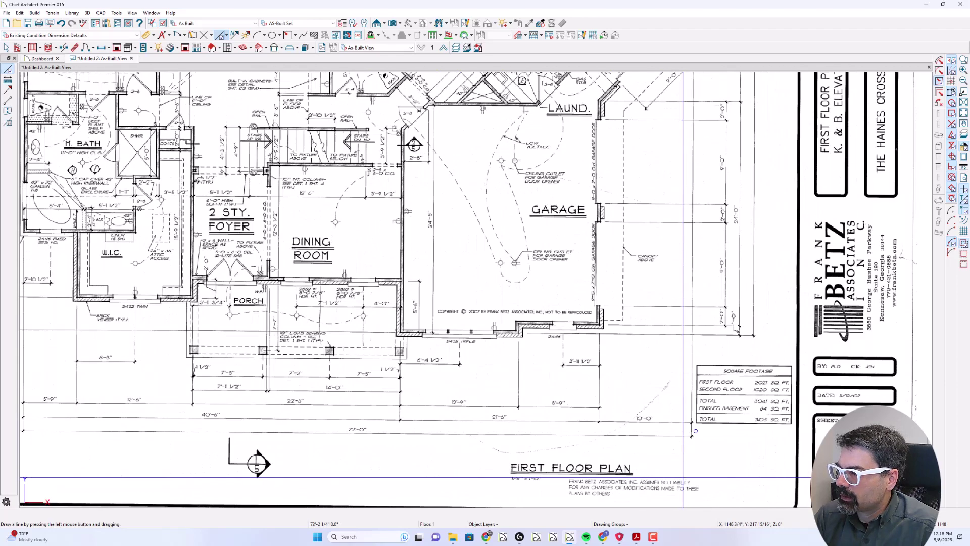
left_click_drag(695, 430, 22, 430)
key("Escape")
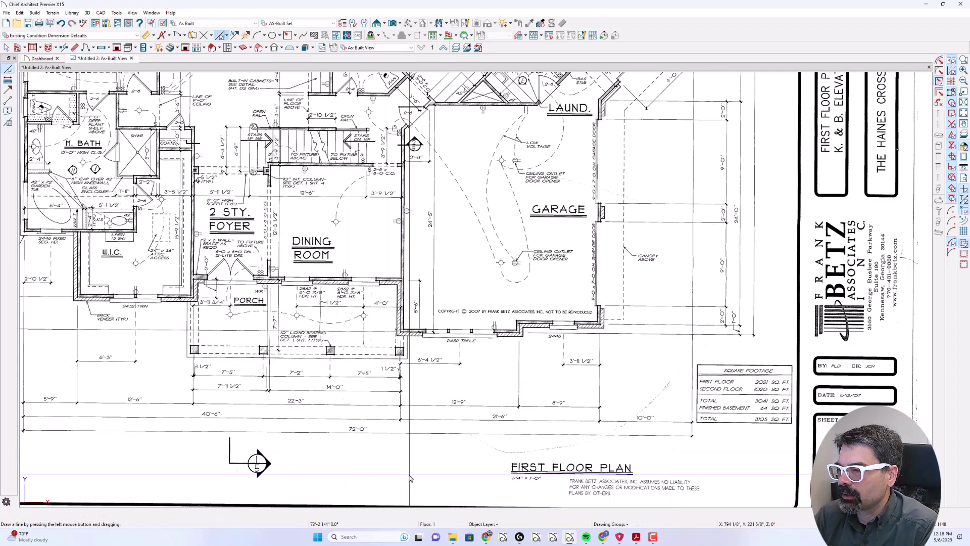
scroll(530, 407, "down", 2)
scroll(529, 404, "down", 2)
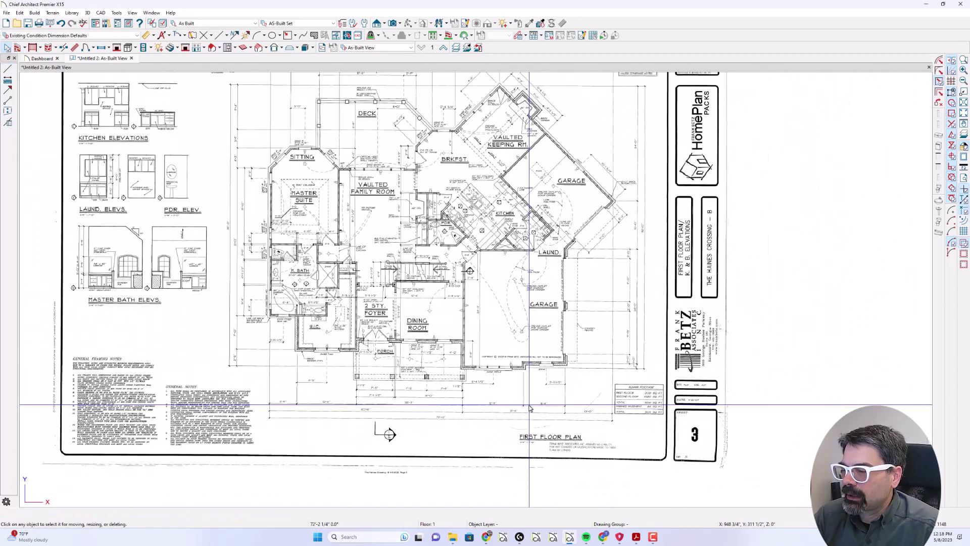
left_click(373, 448)
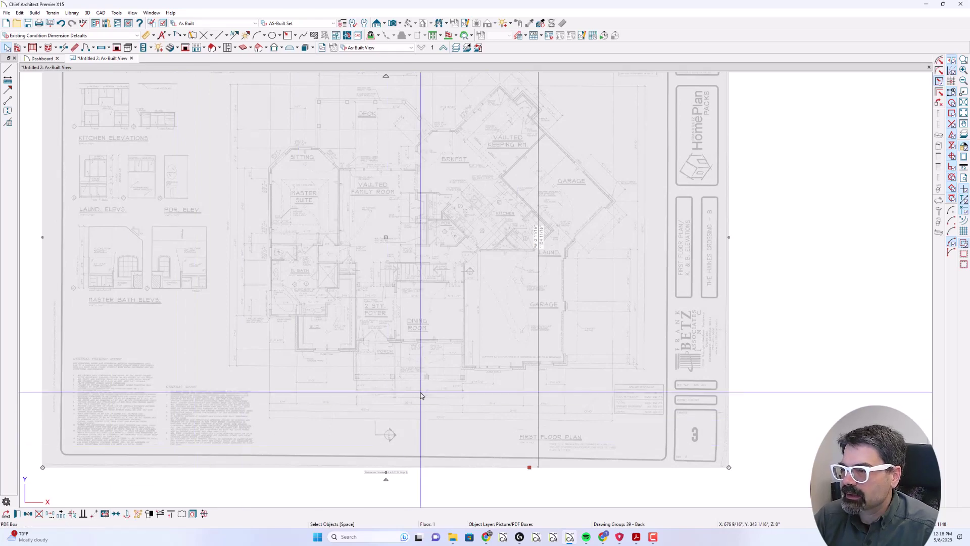
key("Escape")
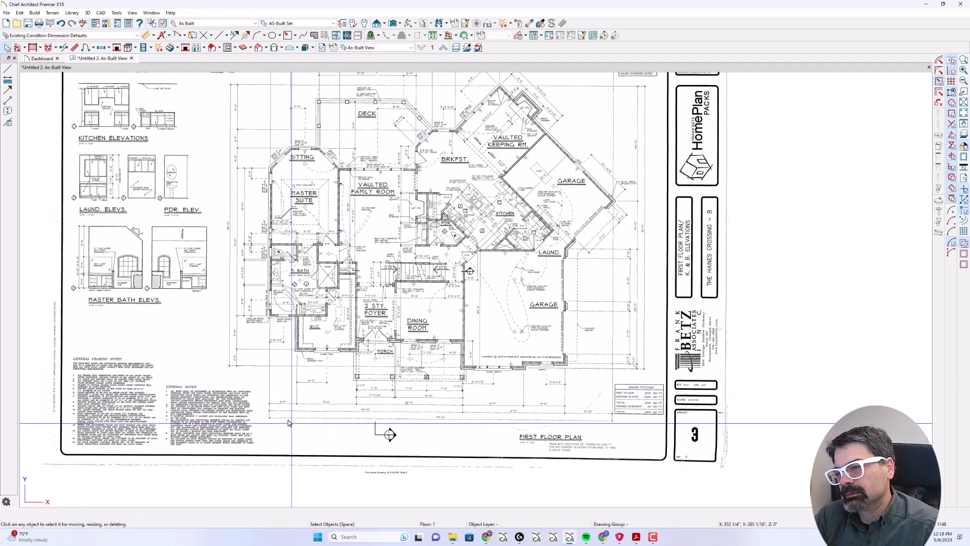
left_click(239, 423)
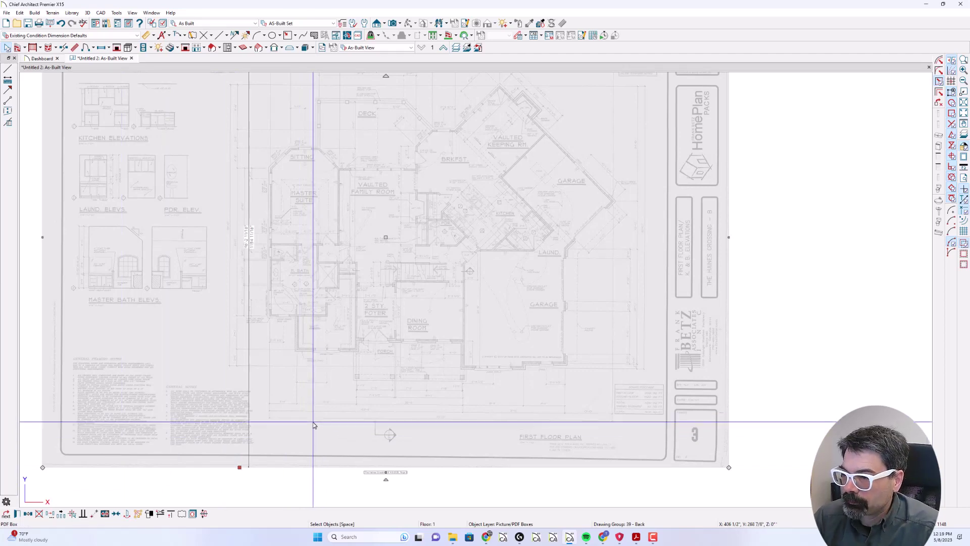
Draw a CAD line along the overall 72'-0" dimension below the first floor plan, from its left tick to its right tick.
key("w")
scroll(277, 419, "up", 3)
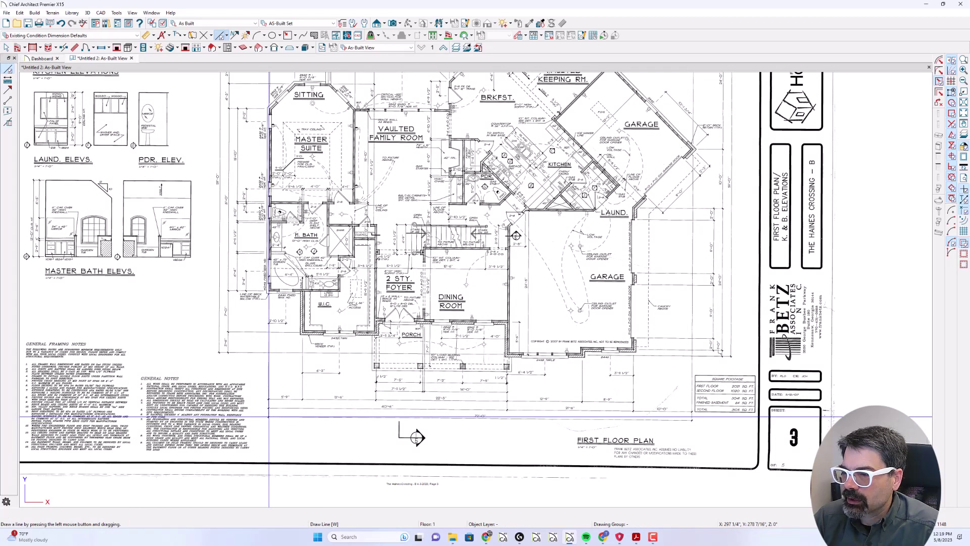
left_click_drag(270, 416, 691, 423)
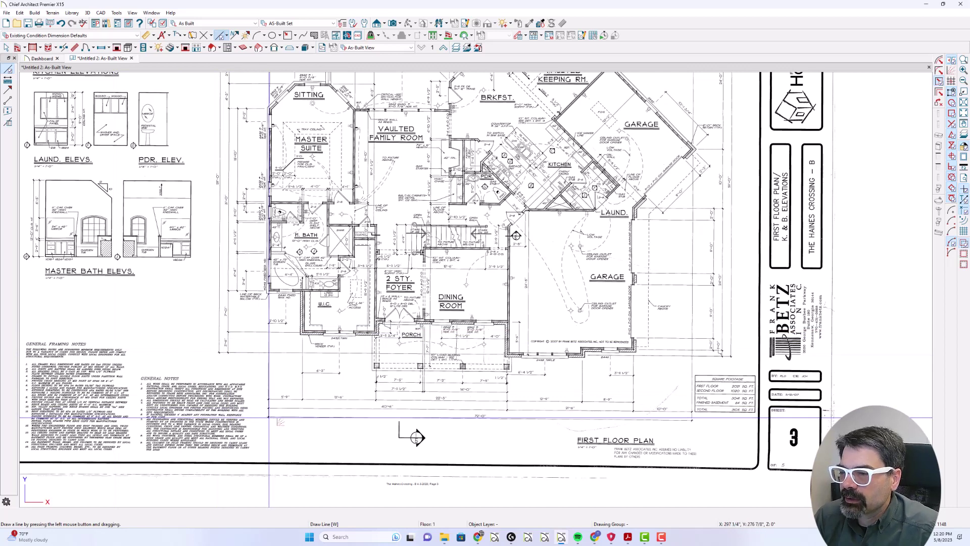
mouse_move(268, 417)
left_mouse_down()
mouse_move(410, 436)
mouse_move(714, 440)
mouse_move(696, 412)
mouse_move(684, 412)
mouse_move(739, 461)
left_mouse_up()
Fine-tune the CAD line's right endpoint so it sits exactly on the right tick mark of the 72'-0" dimension.
scroll(698, 428, "up", 3)
scroll(699, 427, "up", 2)
scroll(693, 417, "up", 1)
scroll(689, 411, "up", 1)
scroll(692, 411, "up", 2)
scroll(698, 400, "up", 2)
key("z")
key("l")
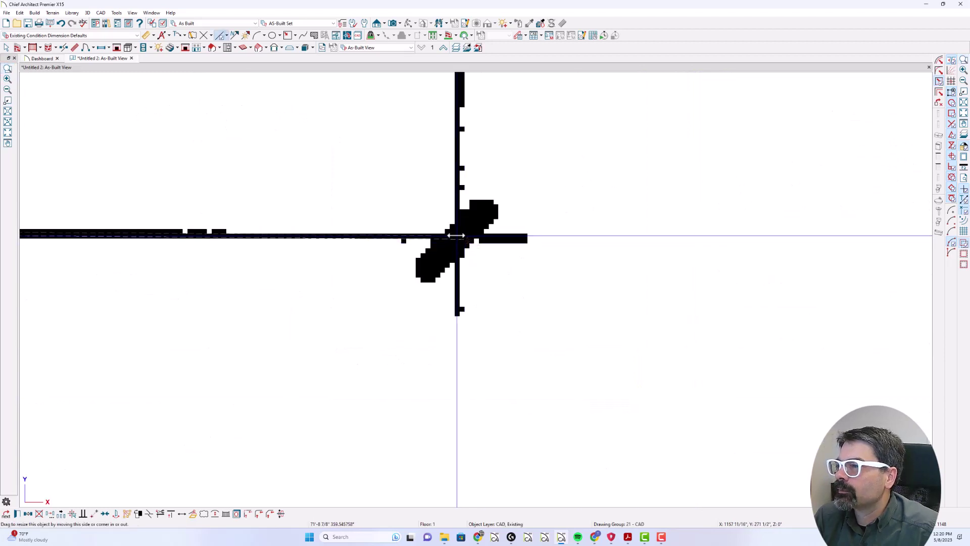
left_click_drag(457, 235, 459, 236)
key("F6")
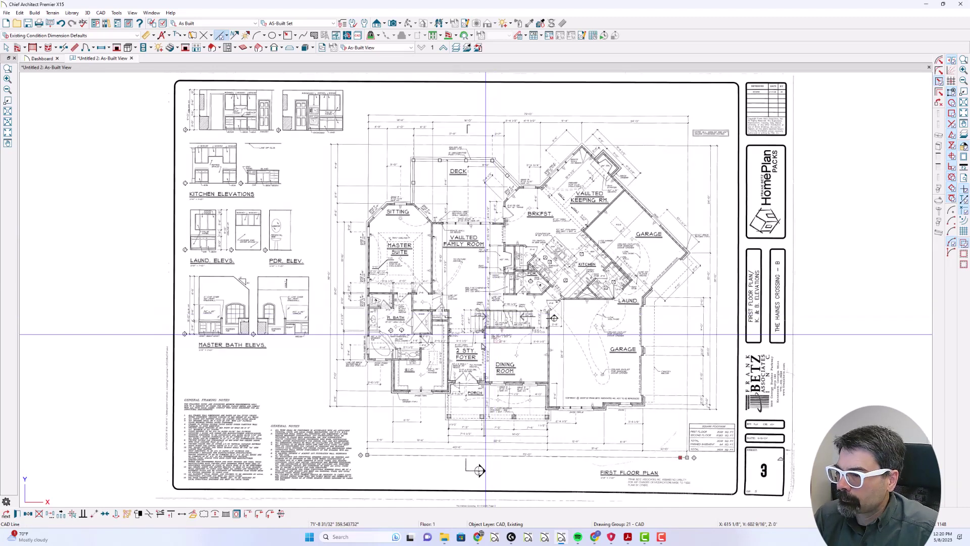
Align the CAD line's left endpoint with the left tick mark of the 72'-0" dimension.
scroll(378, 470, "up", 6)
scroll(443, 272, "up", 4)
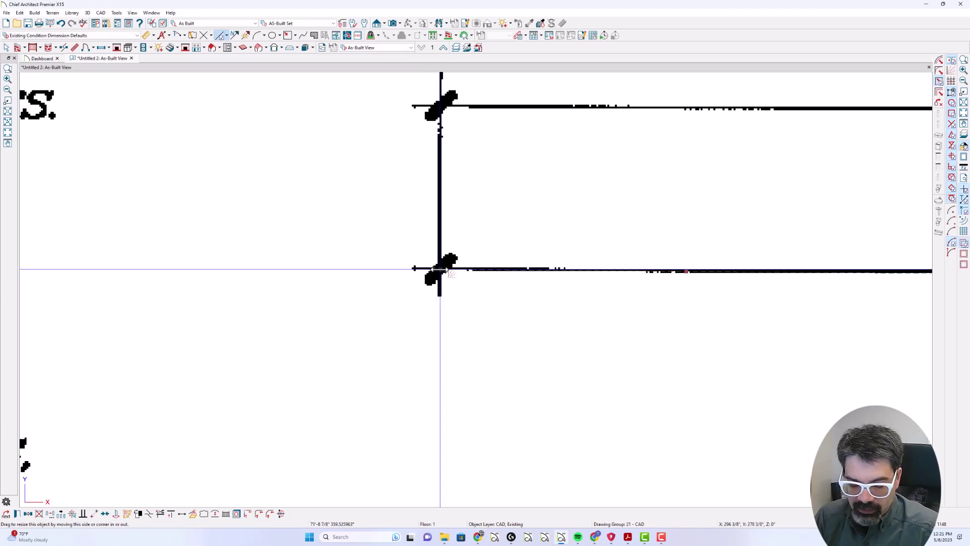
key("F6")
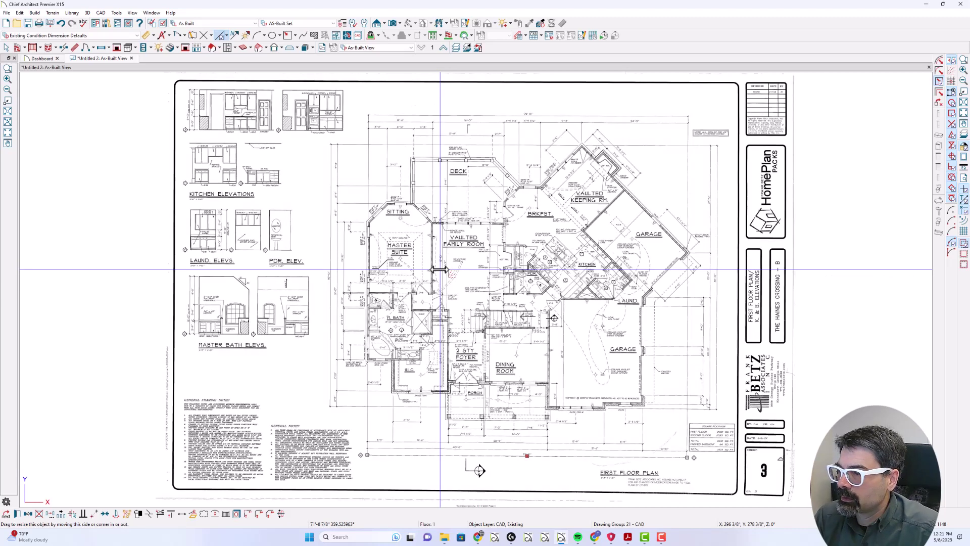
Open the CAD line's specification and copy its exact length.
double_click(450, 458)
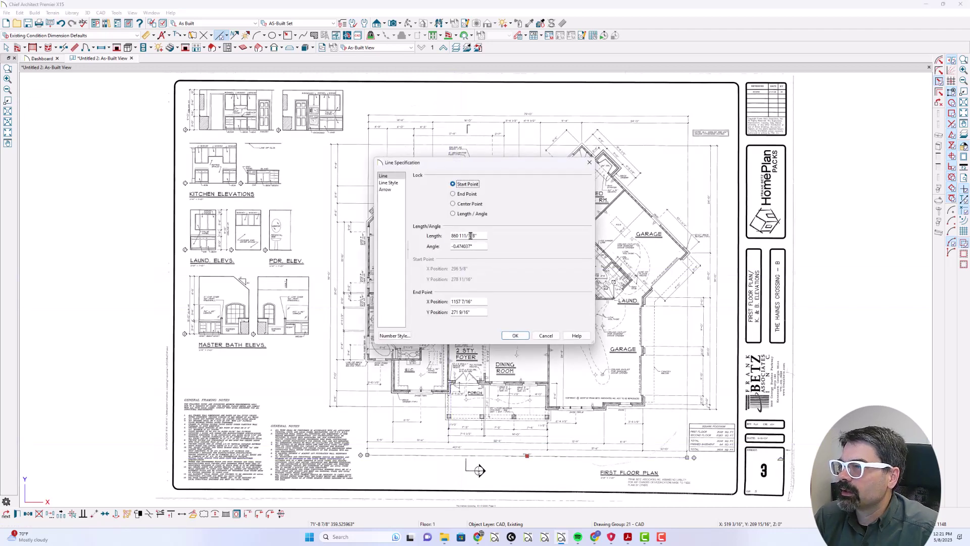
left_click_drag(479, 246, 437, 248)
key("ctrl+c")
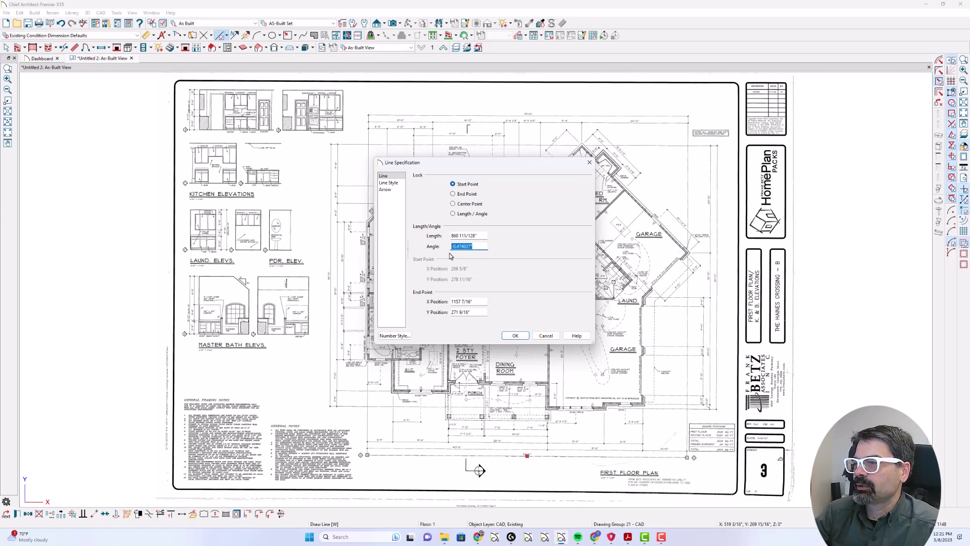
left_click_drag(479, 235, 435, 235)
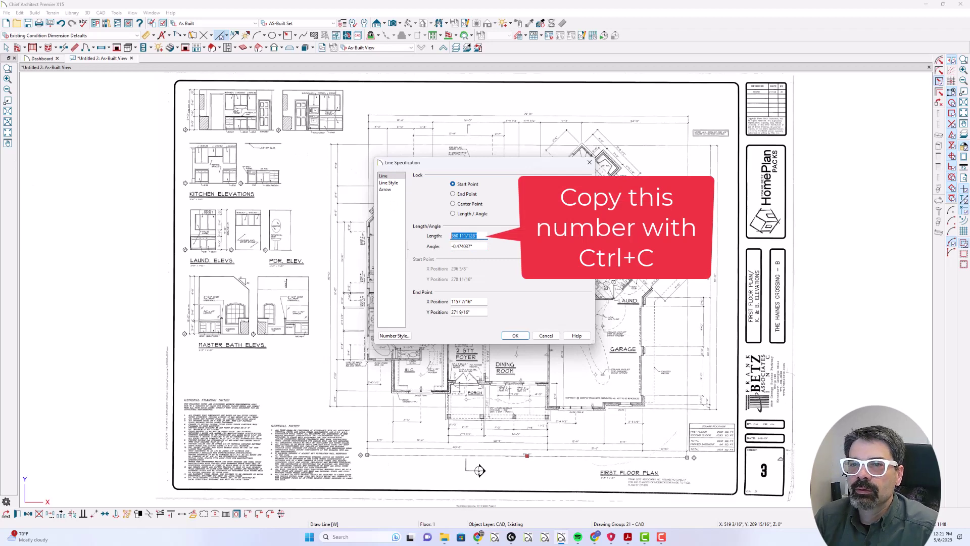
Switch to the Chrome browser and calculate the scale factor with a Google search for 72'/860 111/128".
key("alt+Tab")
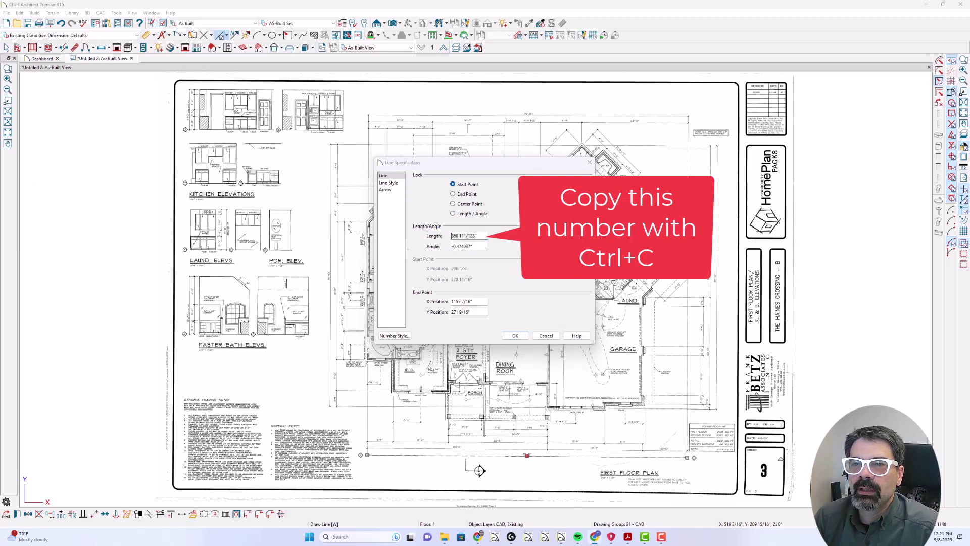
left_click_drag(0, 13, 190, 31)
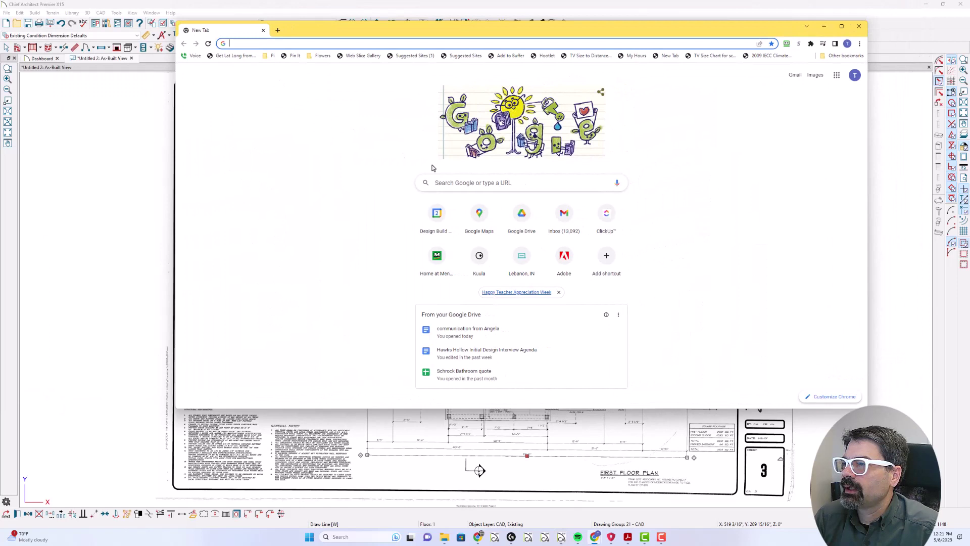
left_click(449, 184)
type("7")
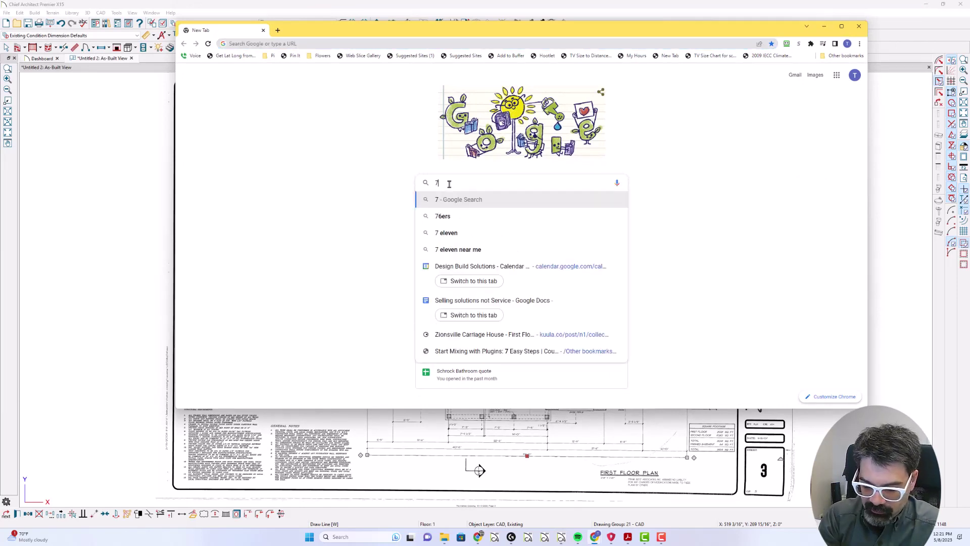
type("2'/")
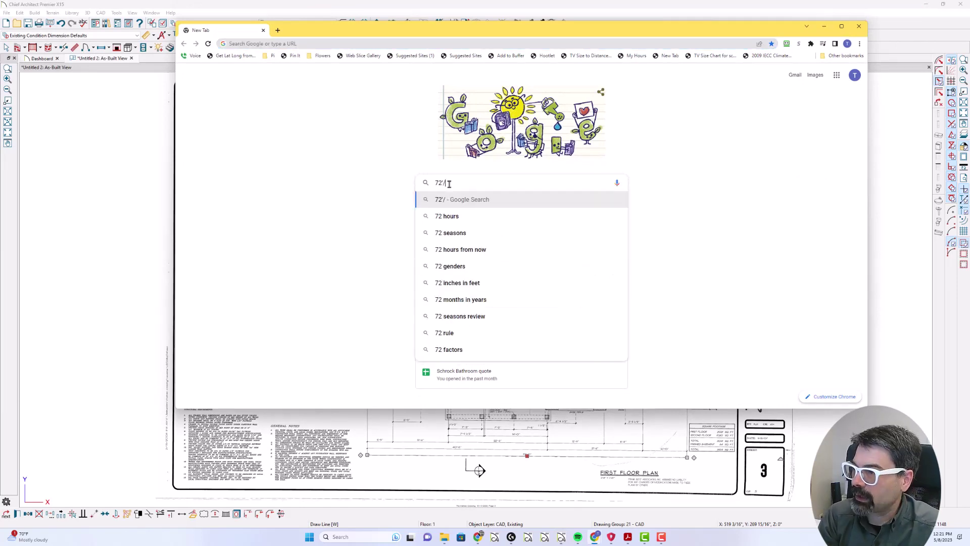
type("860 111/128\"")
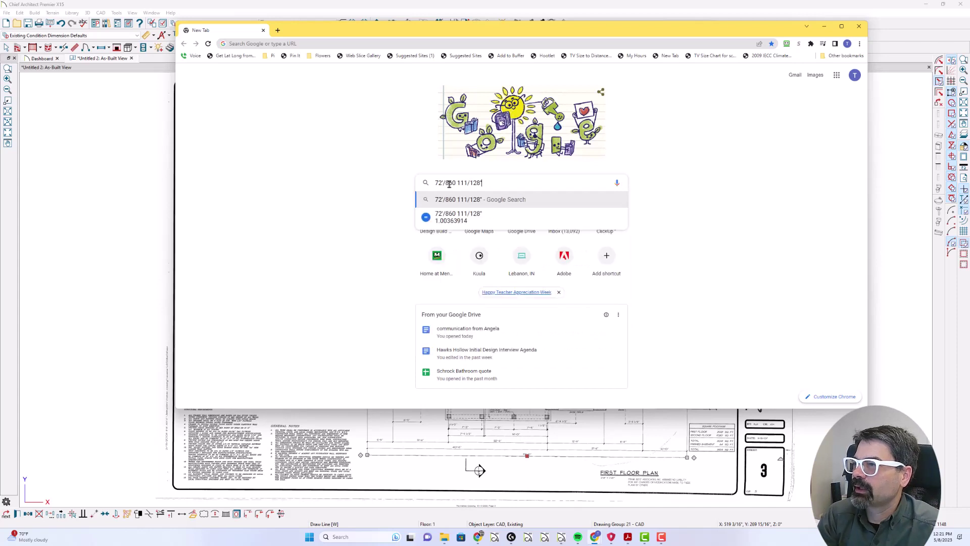
key("Return")
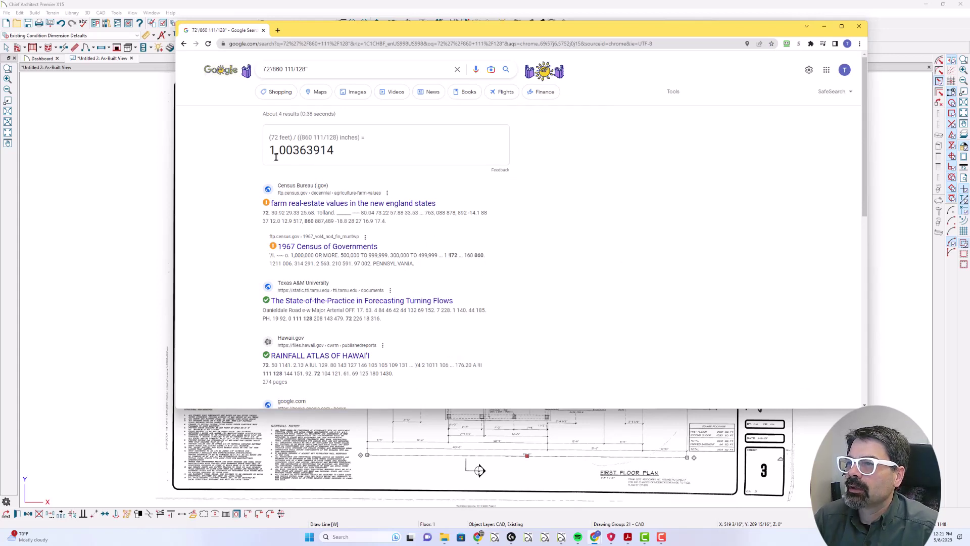
Return to Chief Architect, close the line's specification without changes and select the PDF plan together with the CAD line.
left_click(303, 10)
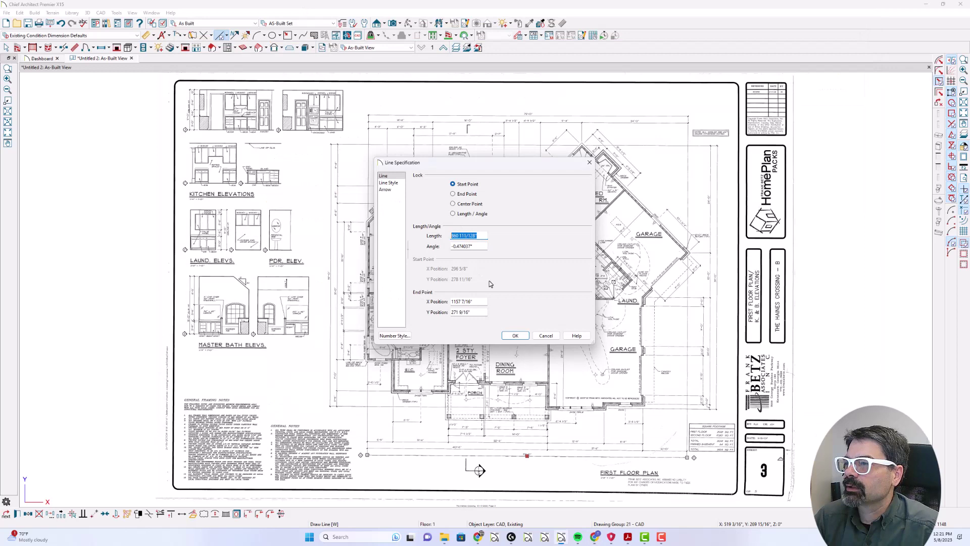
left_click(545, 336)
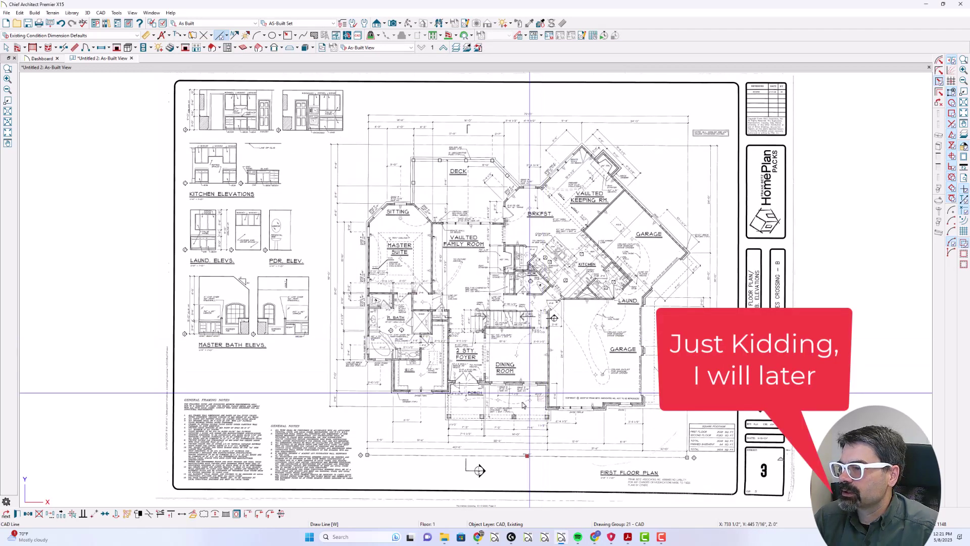
left_click(485, 403, "shift")
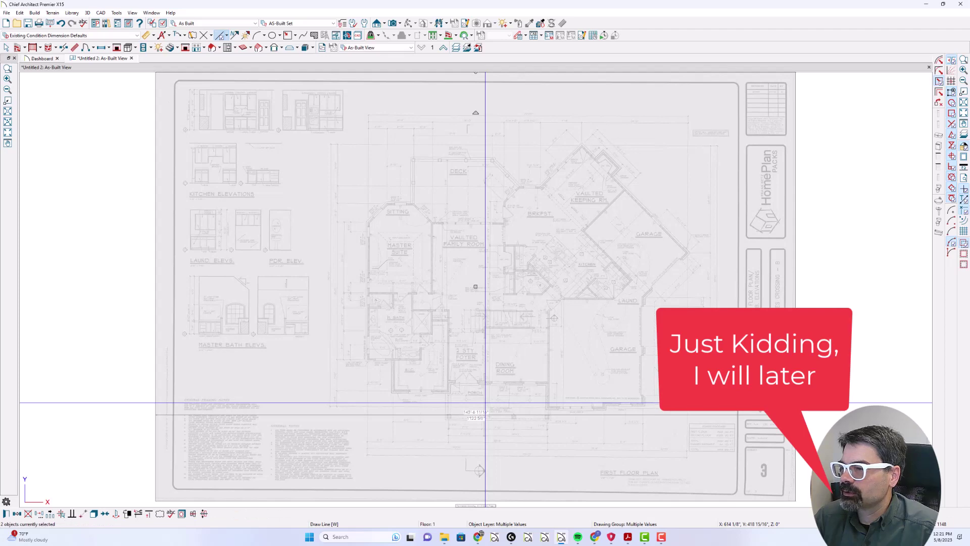
Open the specification of the CAD line on the 72'-0" dimension, copy its exact angle and close the specification.
left_click(476, 412, "shift")
double_click(442, 455)
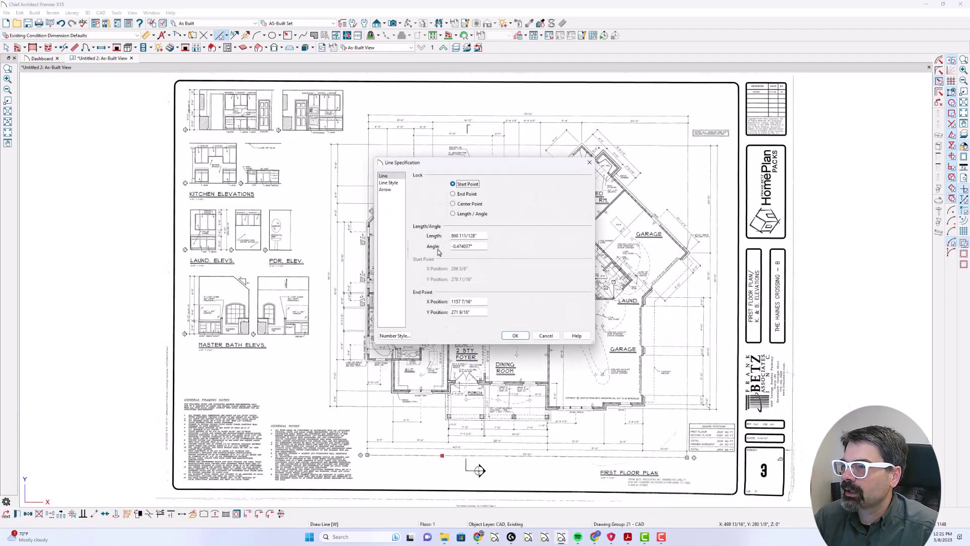
left_click_drag(478, 247, 457, 247)
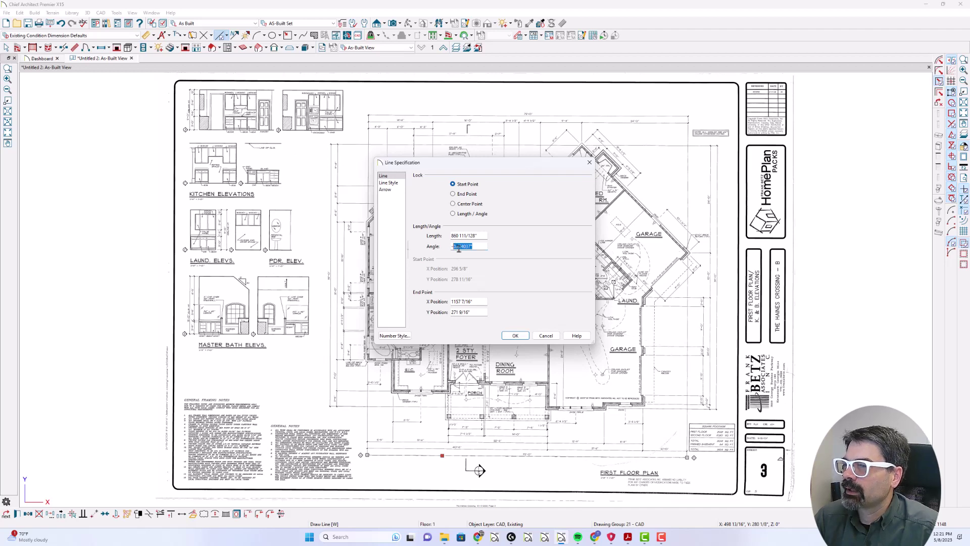
left_click(513, 335)
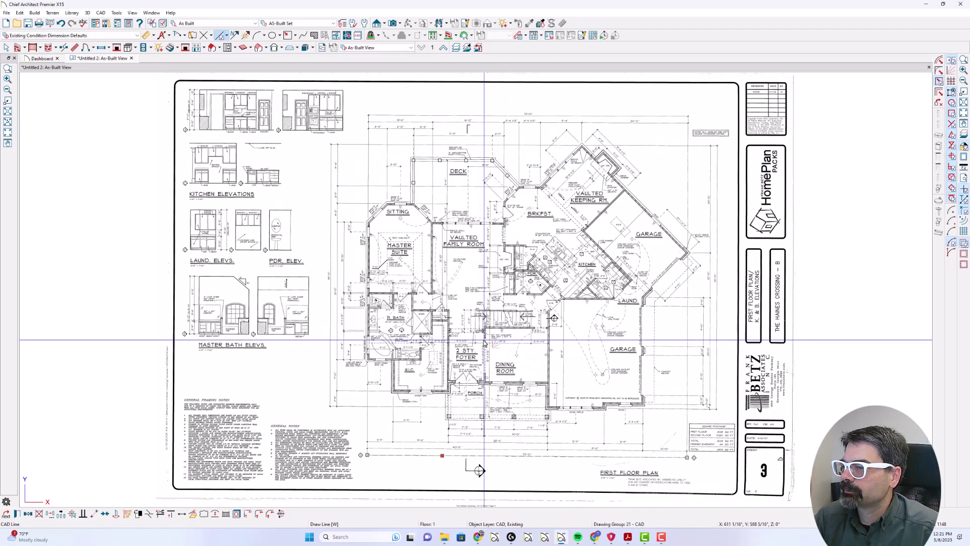
Rotate the PDF plan together with the CAD line by a relative angle of 0.474037° about the object center.
left_click(483, 340)
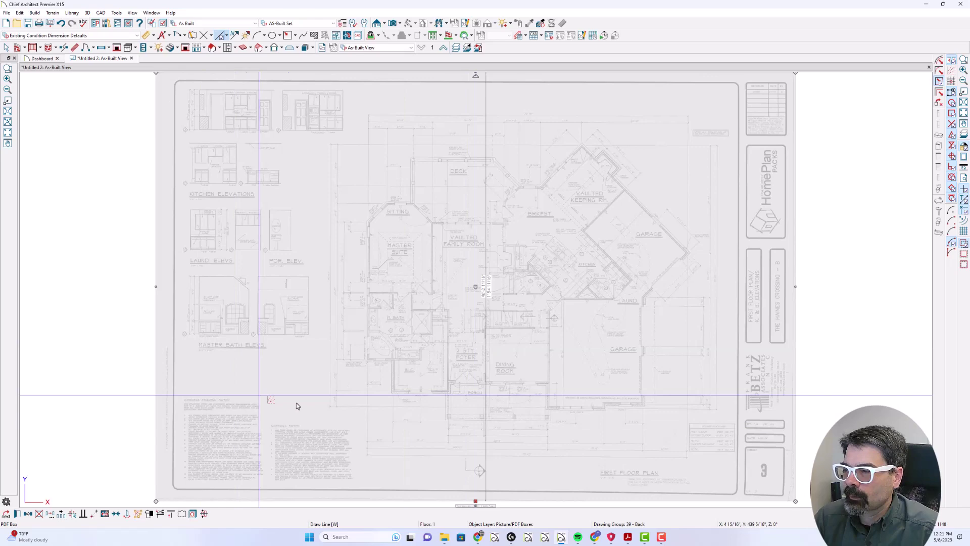
left_click(390, 455, "shift")
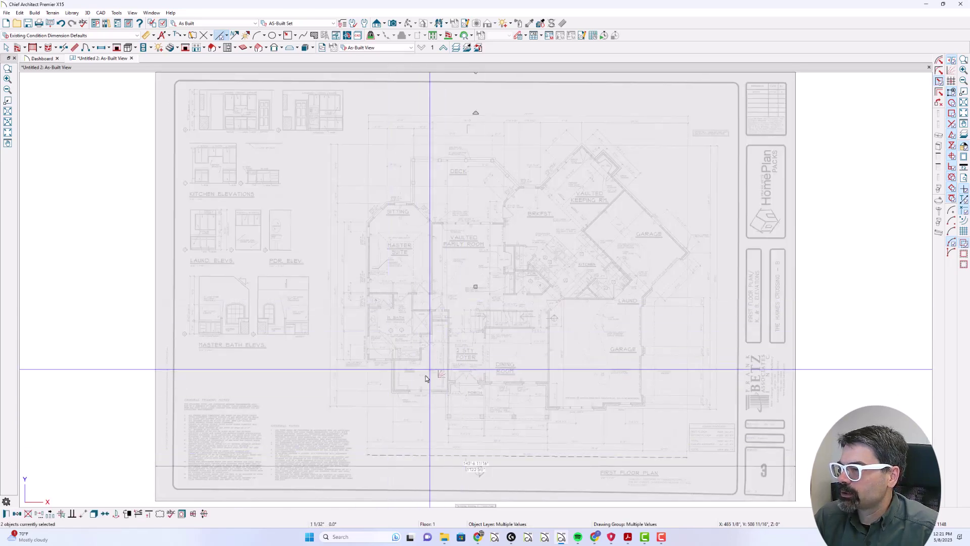
double_click(433, 281)
key("Escape")
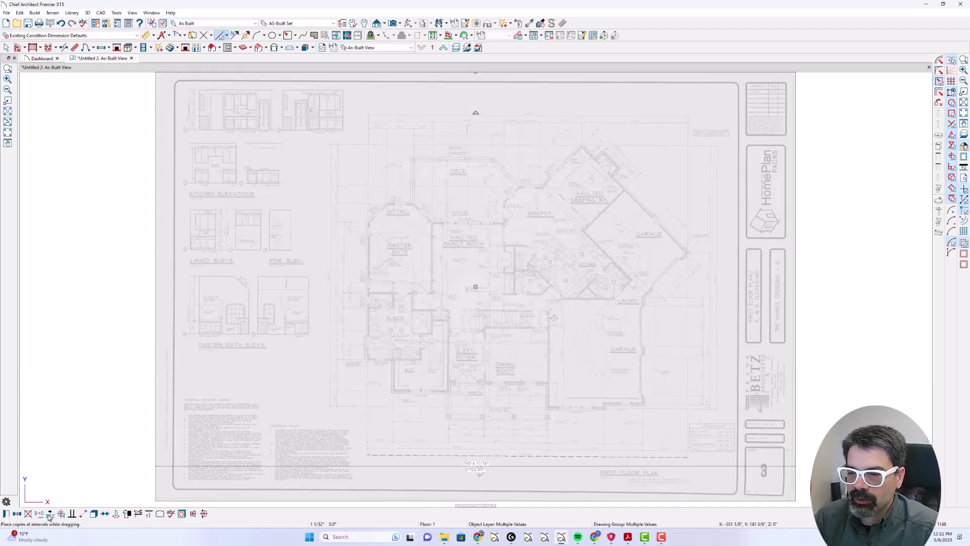
left_click(40, 513)
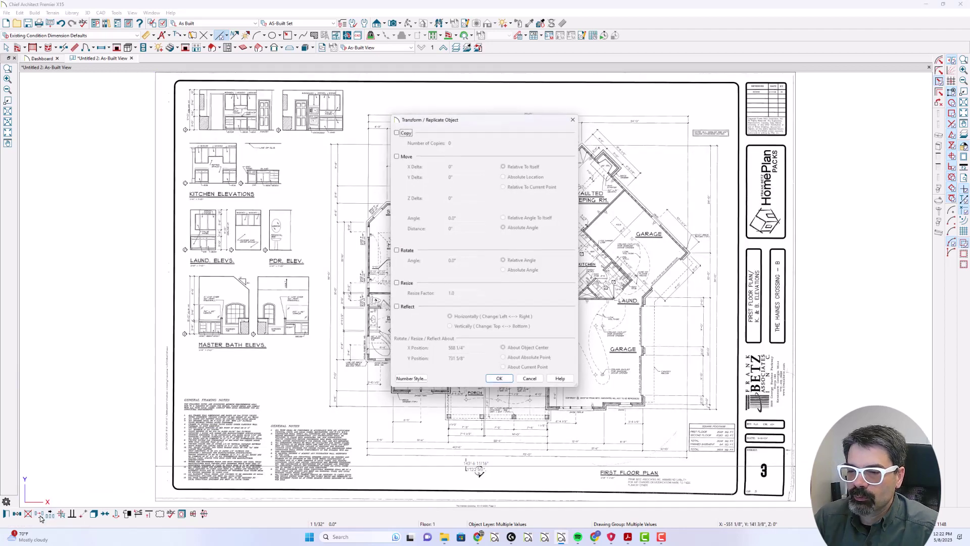
left_click(396, 250)
left_click_drag(463, 260, 404, 262)
key("ctrl+v")
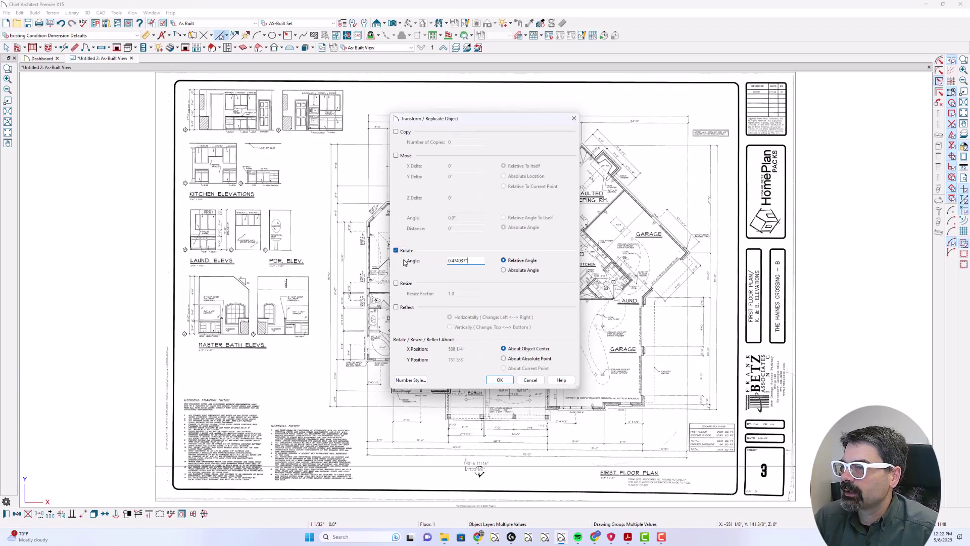
key("Return")
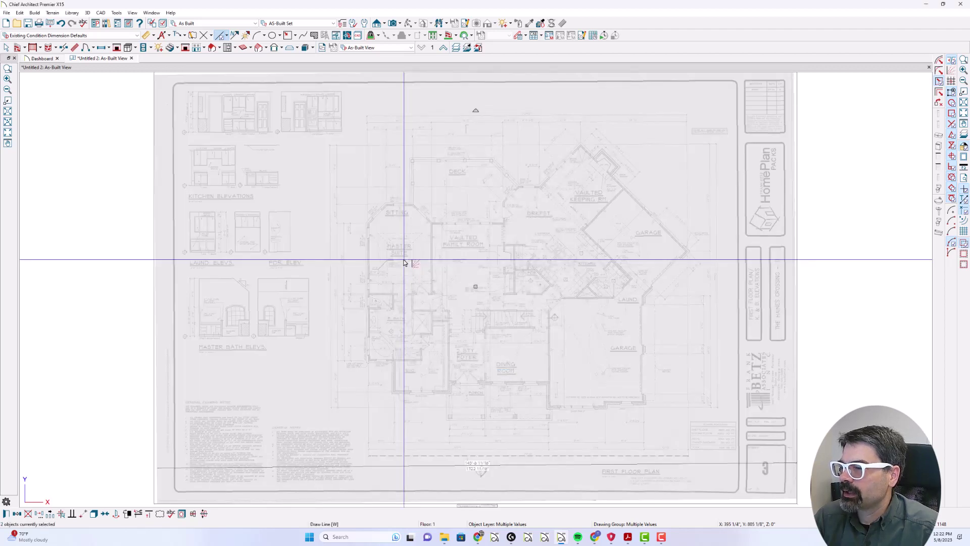
key("Escape")
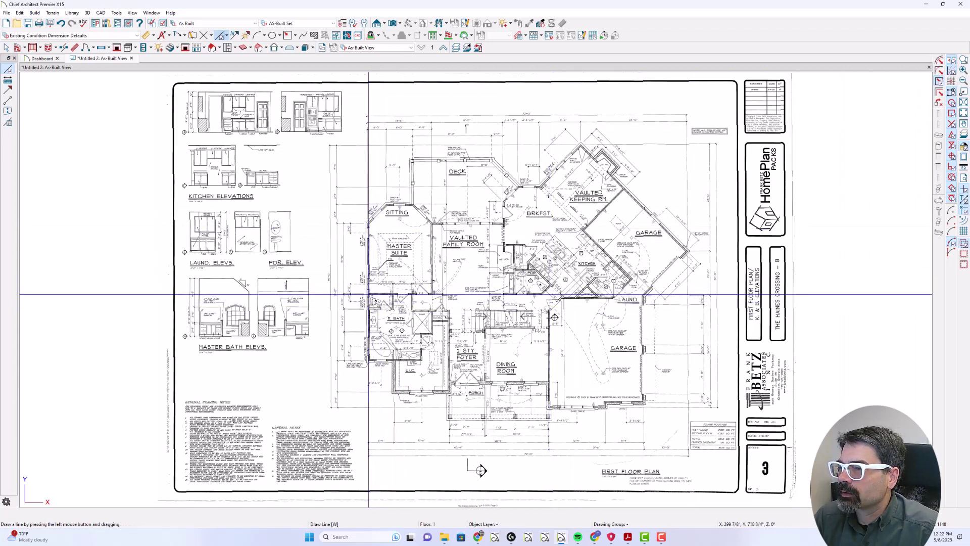
Check the rotated plan with a horizontal line about 77'-6" long from the master suite's outer wall, and remove the traced CAD line.
scroll(368, 294, "up", 2)
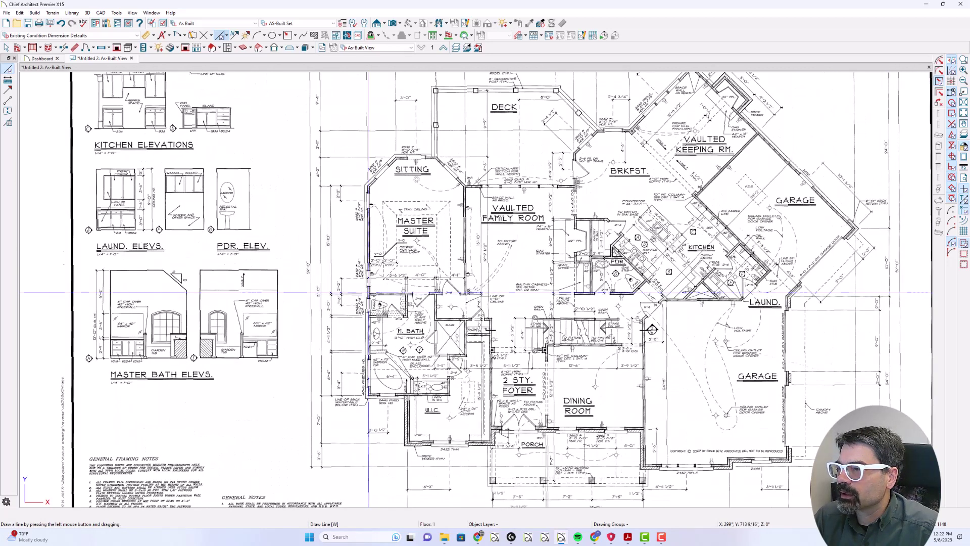
mouse_move(368, 293)
left_mouse_down()
mouse_move(621, 291)
mouse_move(894, 306)
left_mouse_up()
scroll(443, 349, "down", 4)
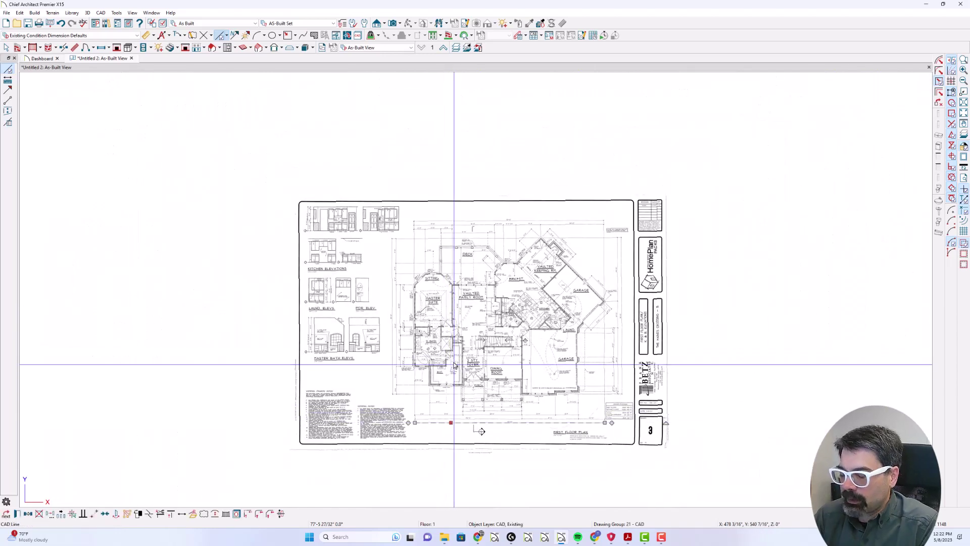
scroll(480, 431, "up", 5)
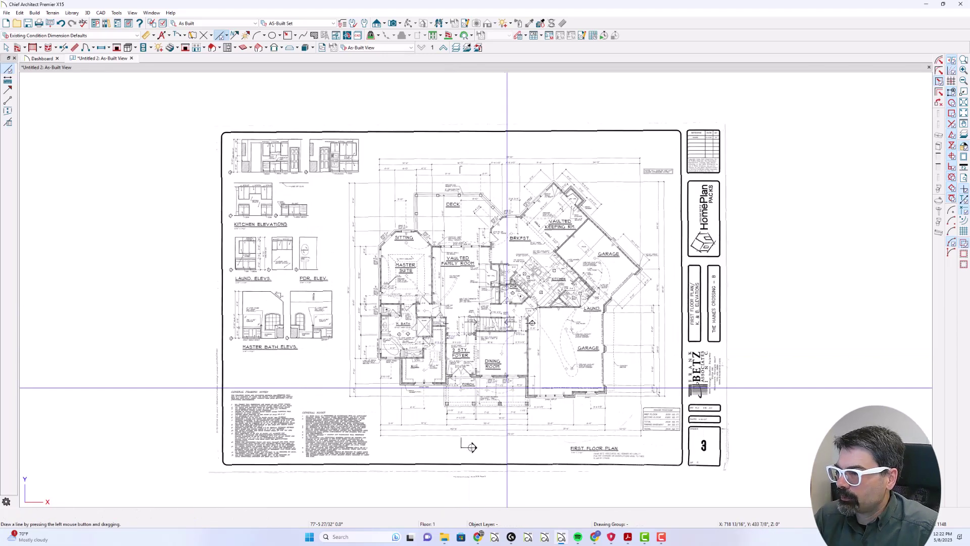
scroll(453, 406, "up", 1)
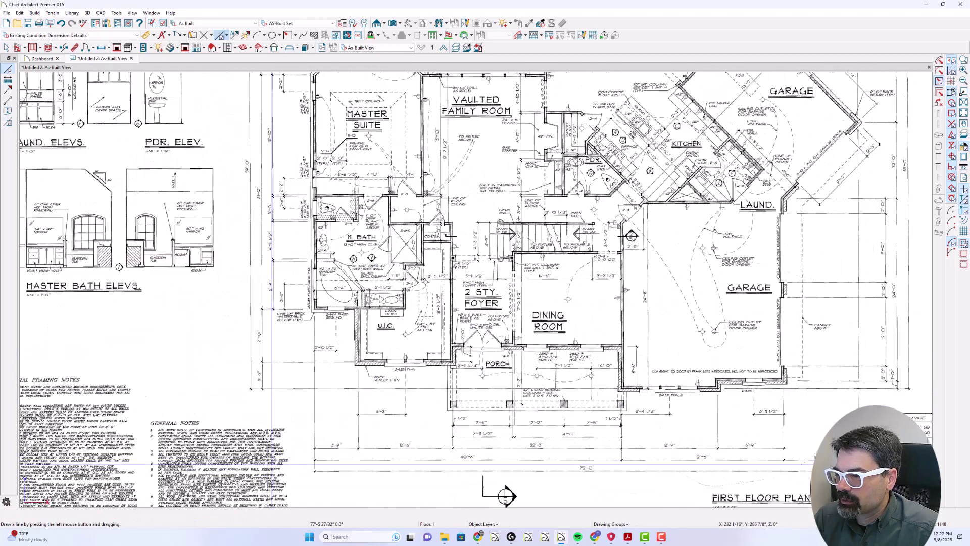
scroll(414, 412, "down", 1)
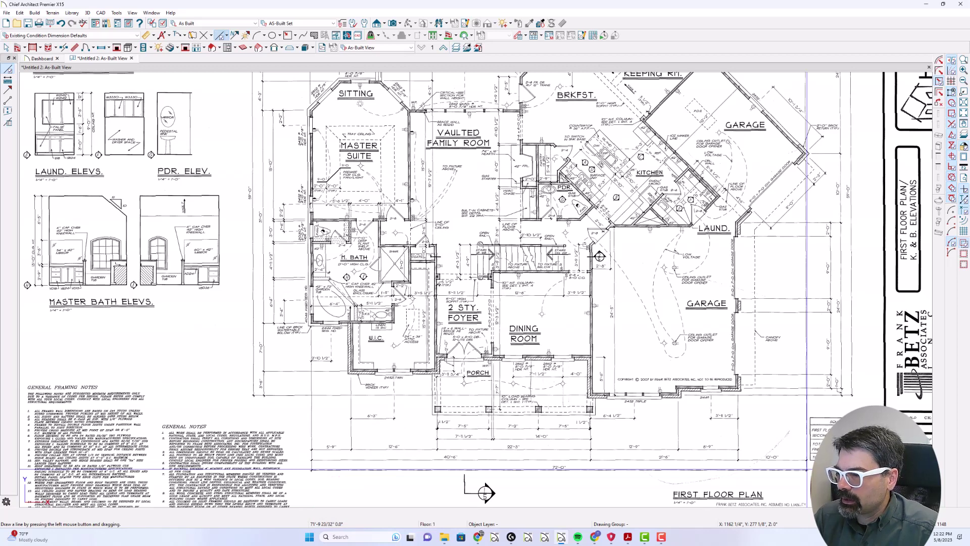
Select the PDF plan, switch to the Chrome browser and copy the calculated scale factor 1.00363914.
key("space")
left_click(420, 345)
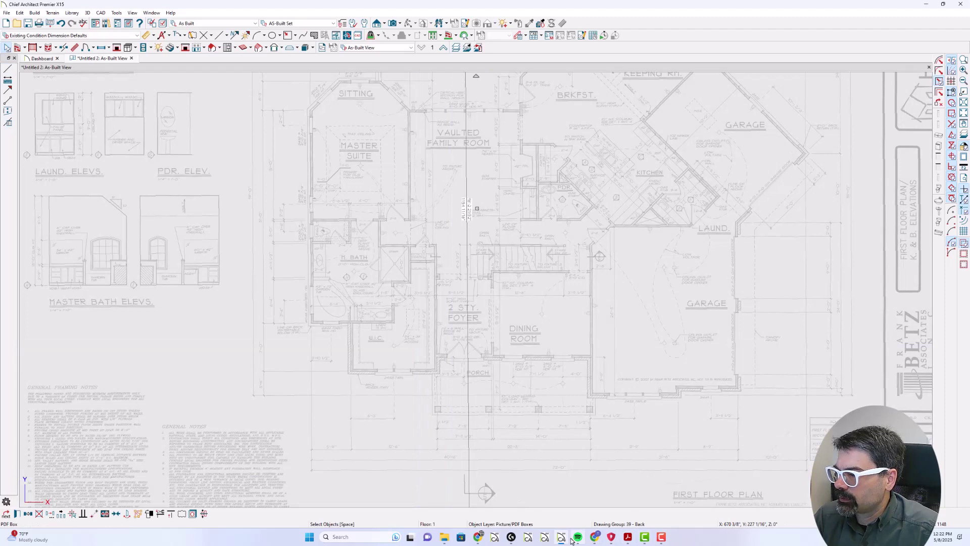
mouse_move(596, 538)
left_click(626, 497)
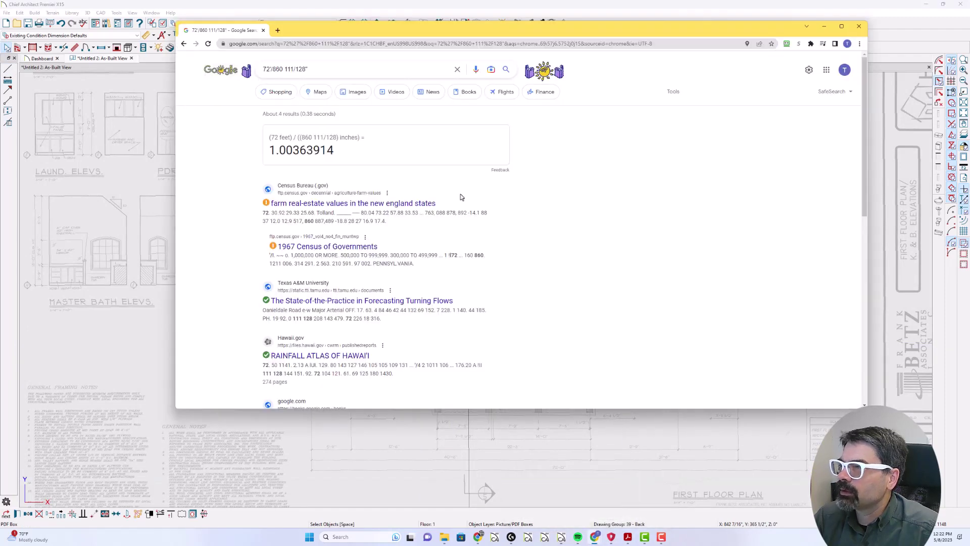
left_click_drag(343, 154, 264, 154)
key("ctrl+c")
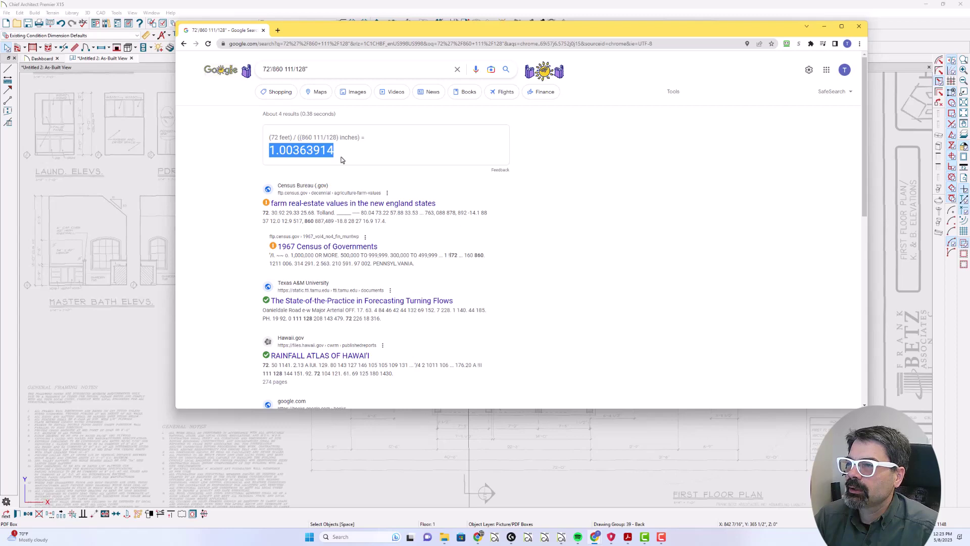
Return to Chief Architect and resize the PDF plan about its center by a factor of 1.00363914.
left_click(471, 466)
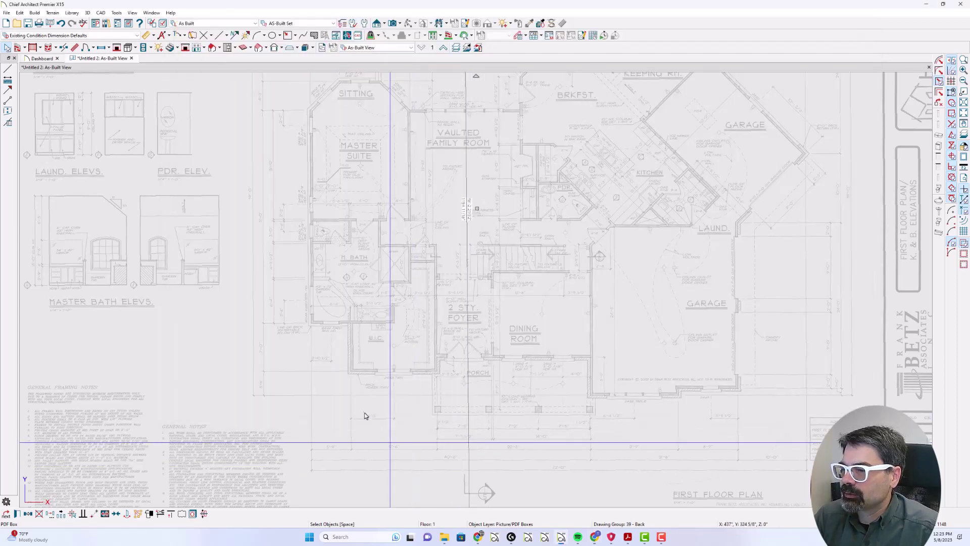
left_click(51, 516)
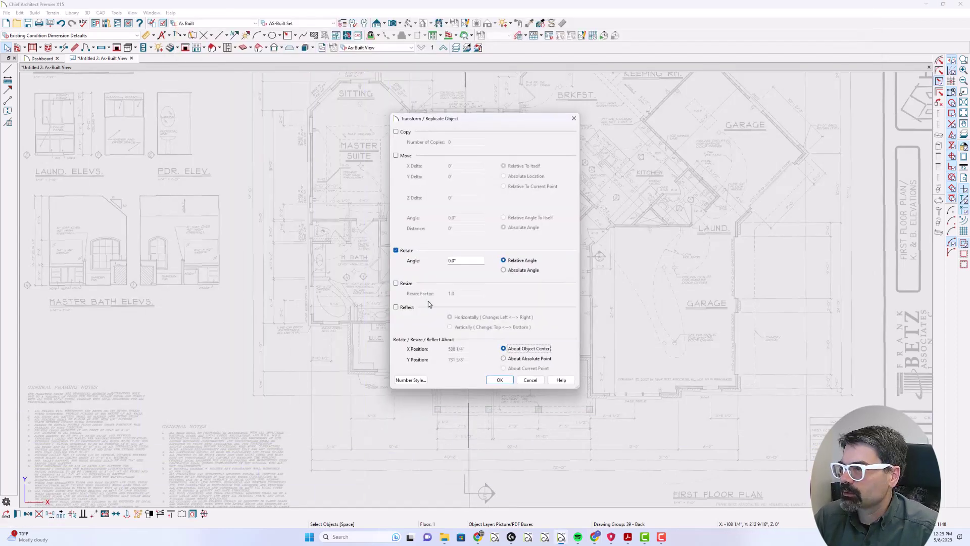
left_click(404, 283)
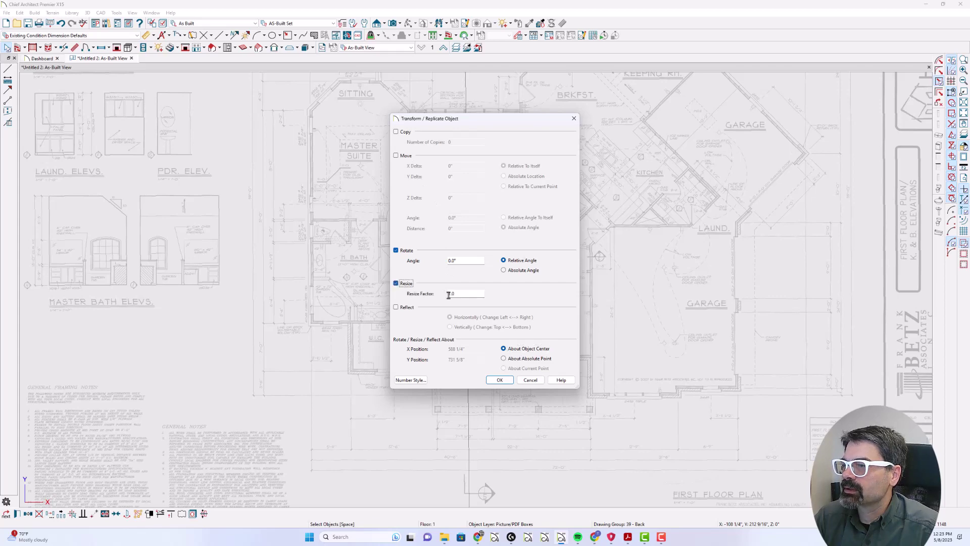
left_click_drag(462, 294, 426, 296)
key("ctrl+v")
left_click(499, 380)
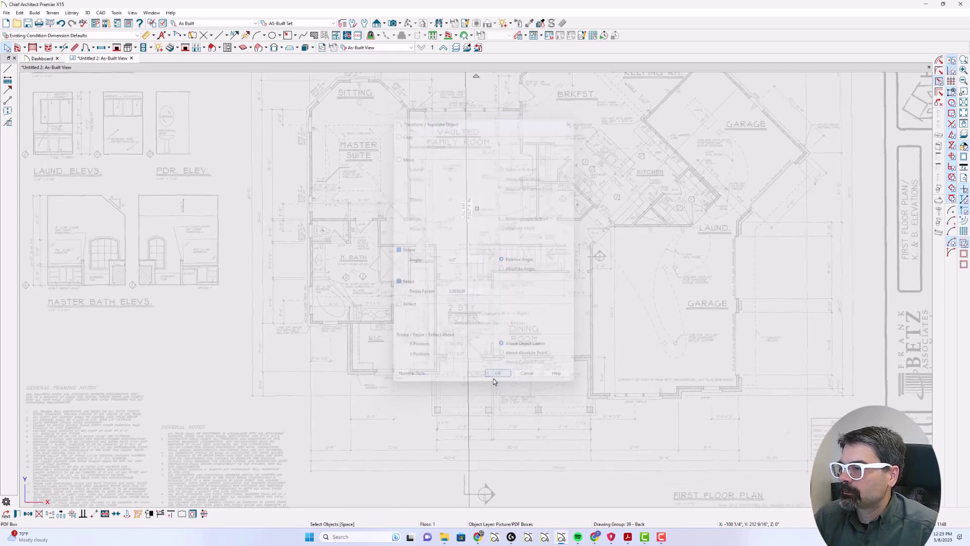
Check the plan's scale by drawing a horizontal line between the end ticks of the 72'-0" overall dimension.
key("w")
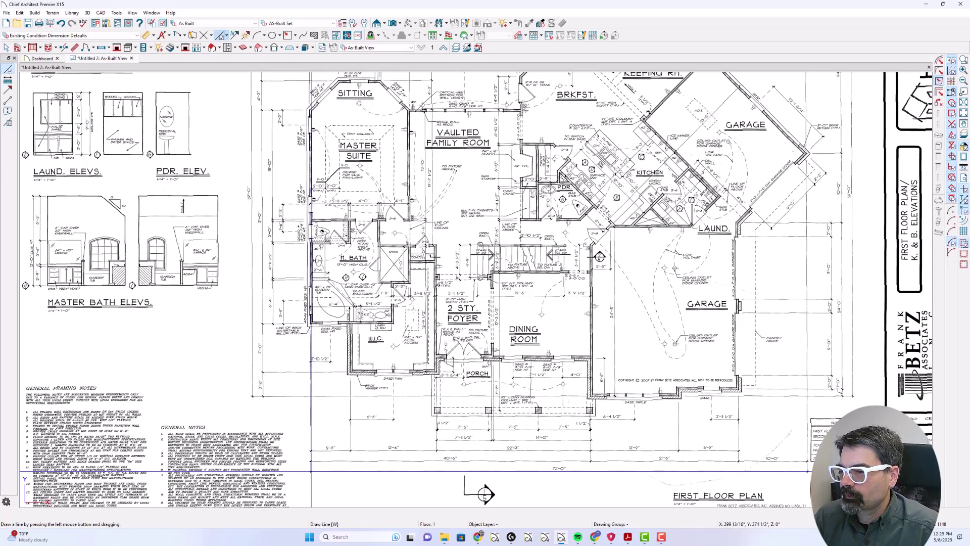
left_click_drag(310, 471, 807, 474)
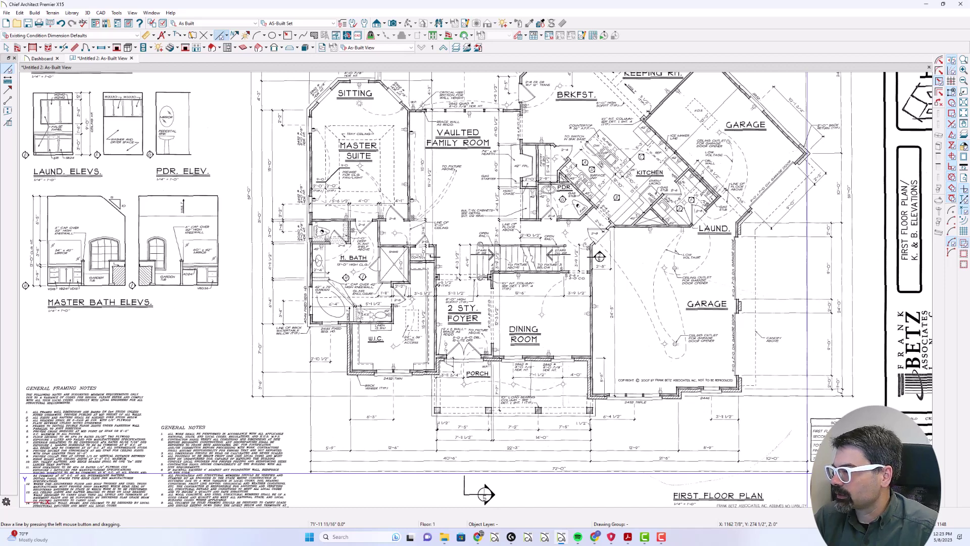
left_click_drag(808, 474, 808, 473)
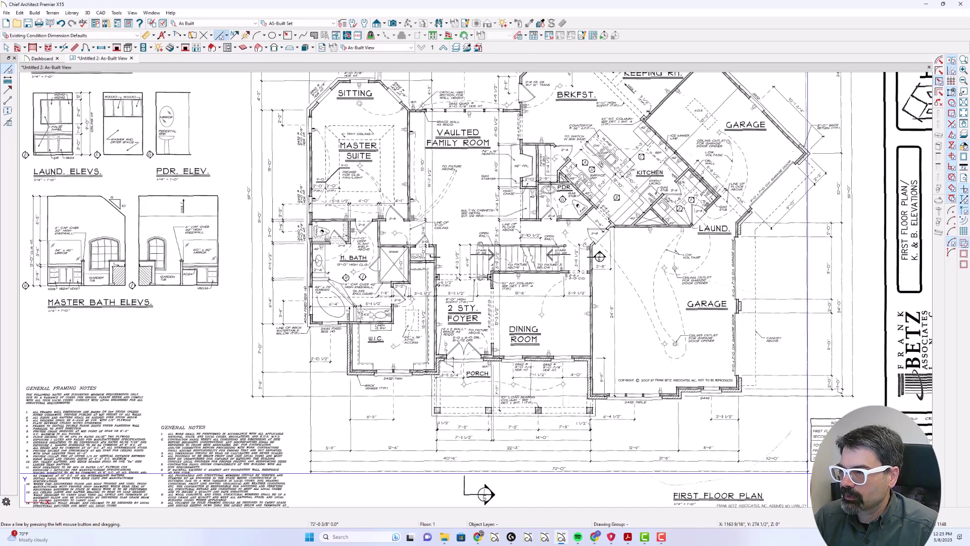
left_click_drag(808, 473, 809, 473)
Set the wall type in the exterior wall defaults to Brick-4-Exist.
left_click(18, 47)
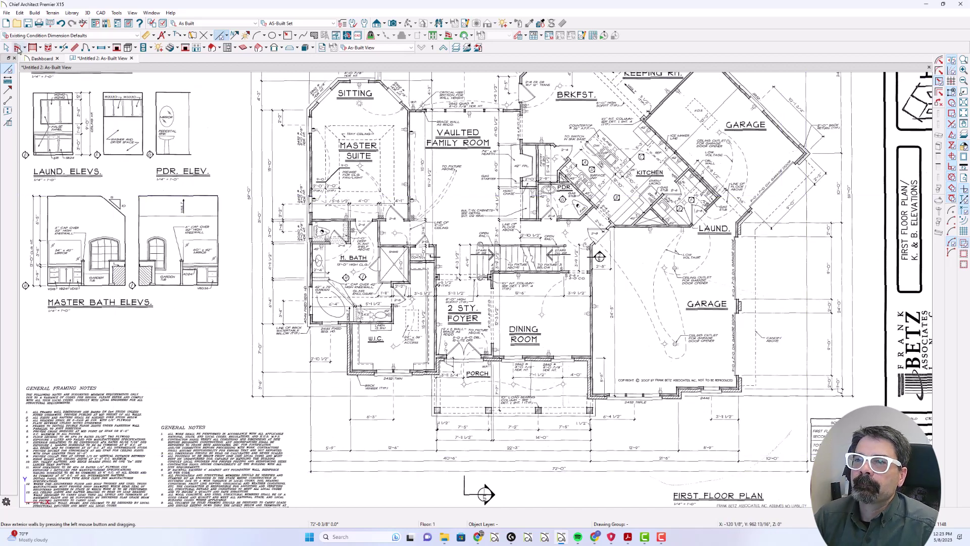
left_click(17, 48)
double_click(17, 48)
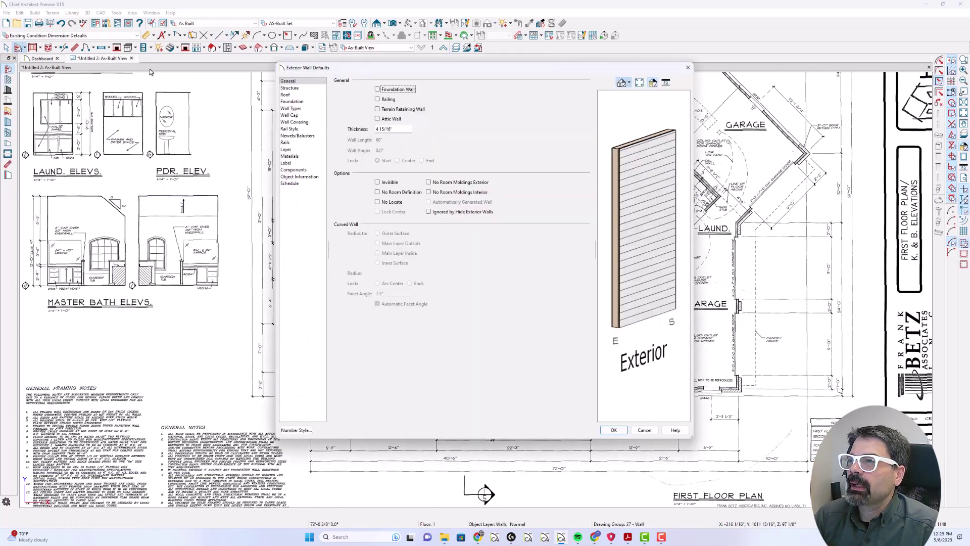
left_click(293, 108)
left_click(419, 91)
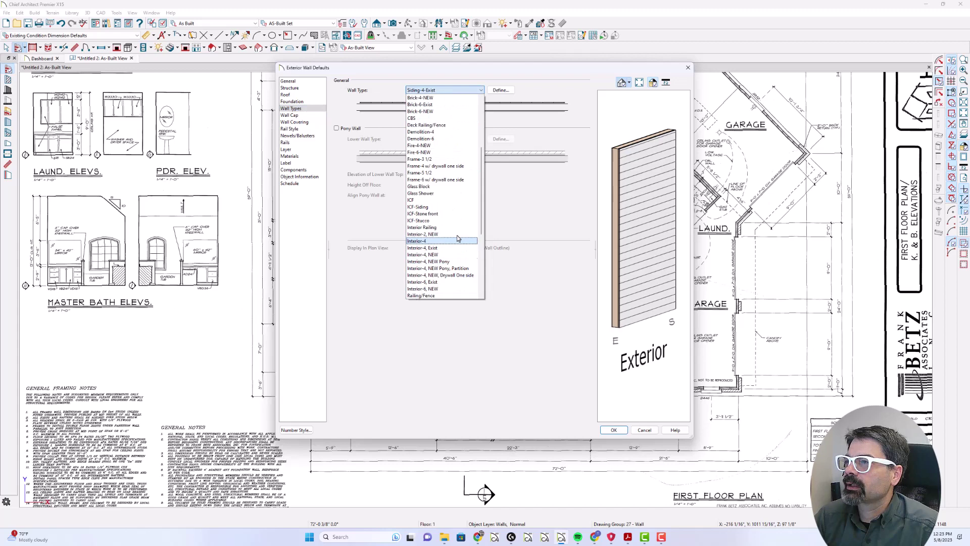
scroll(447, 101, "up", 1)
scroll(447, 101, "up", 2)
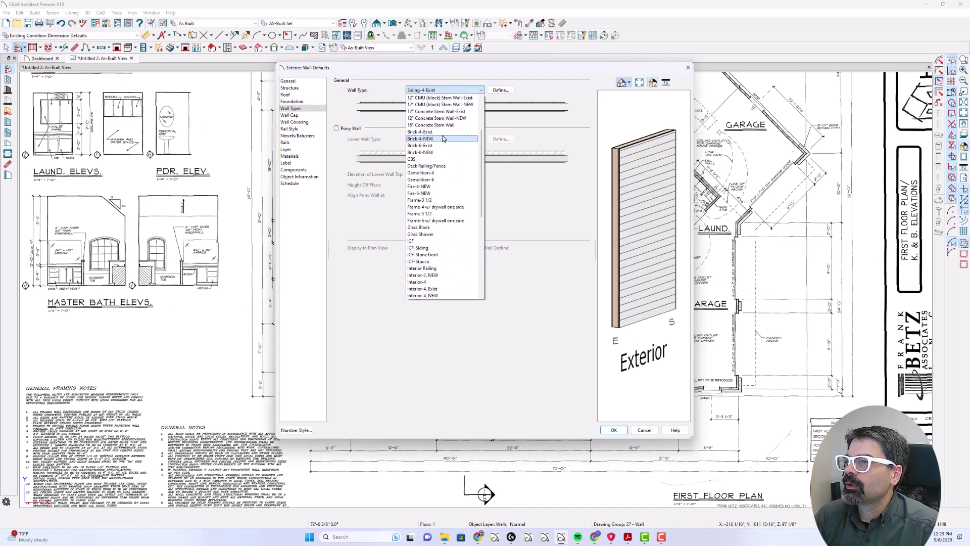
left_click(444, 139)
left_click(445, 91)
left_click(439, 132)
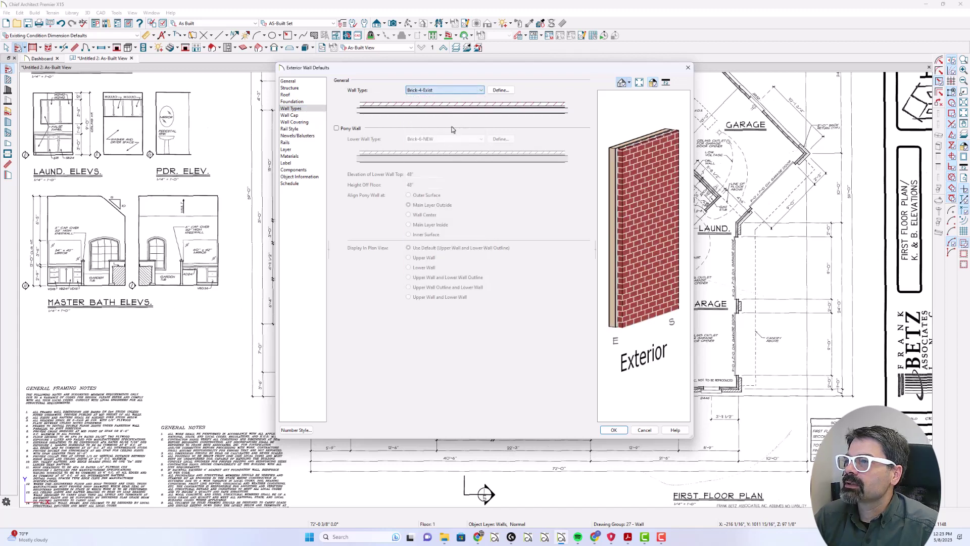
Give the Fir Stud main layer of the Brick-4-Exist wall type a Solid fill in light yellow.
left_click(501, 90)
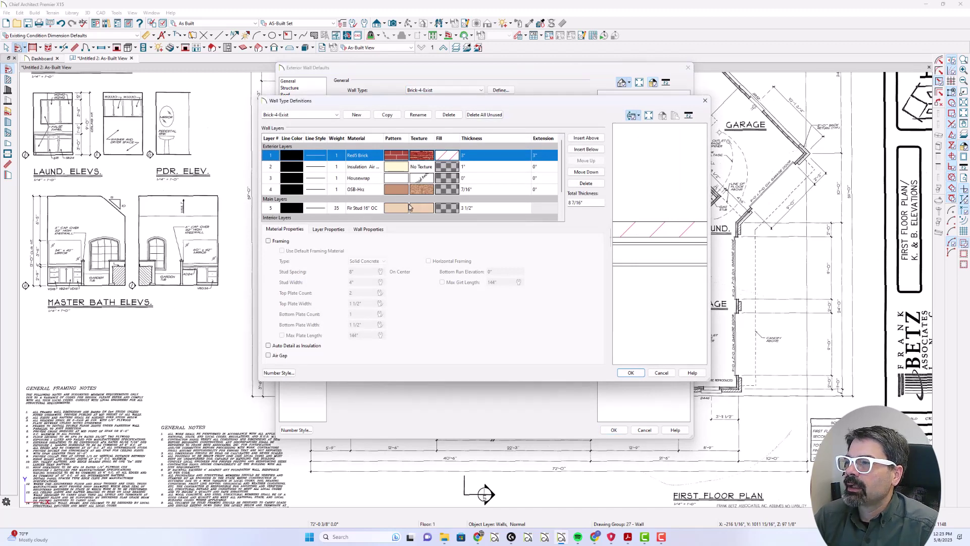
left_click(428, 212)
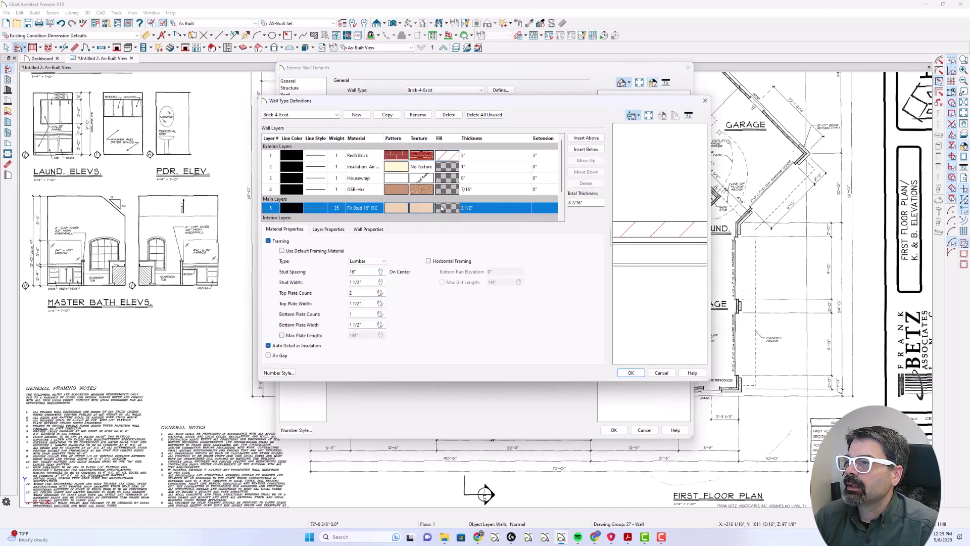
left_click(441, 209)
left_click(450, 114)
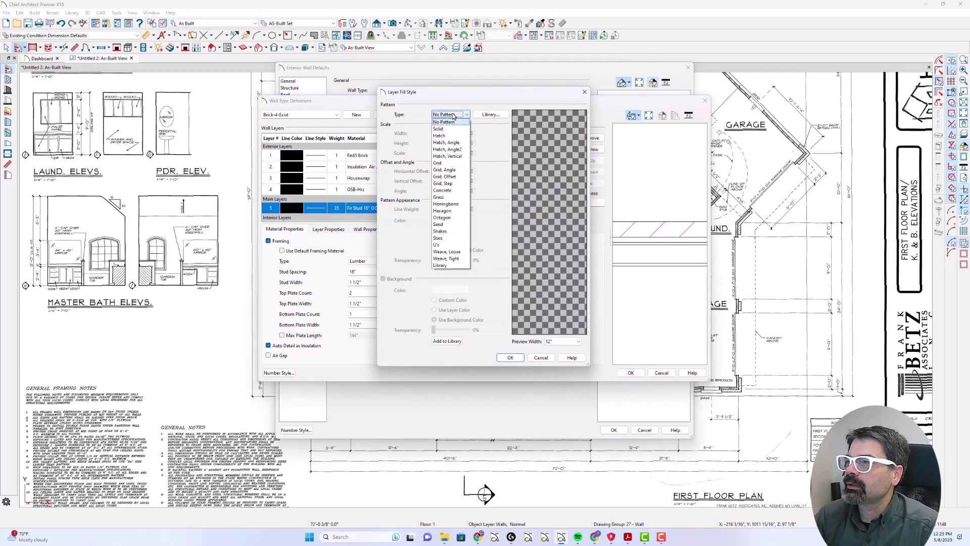
left_click(439, 129)
left_click(449, 220)
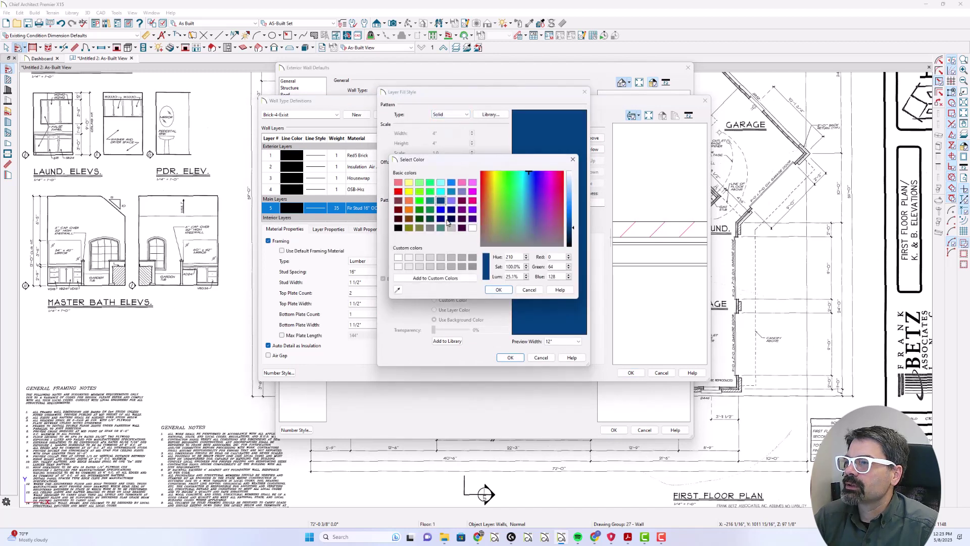
left_click(409, 183)
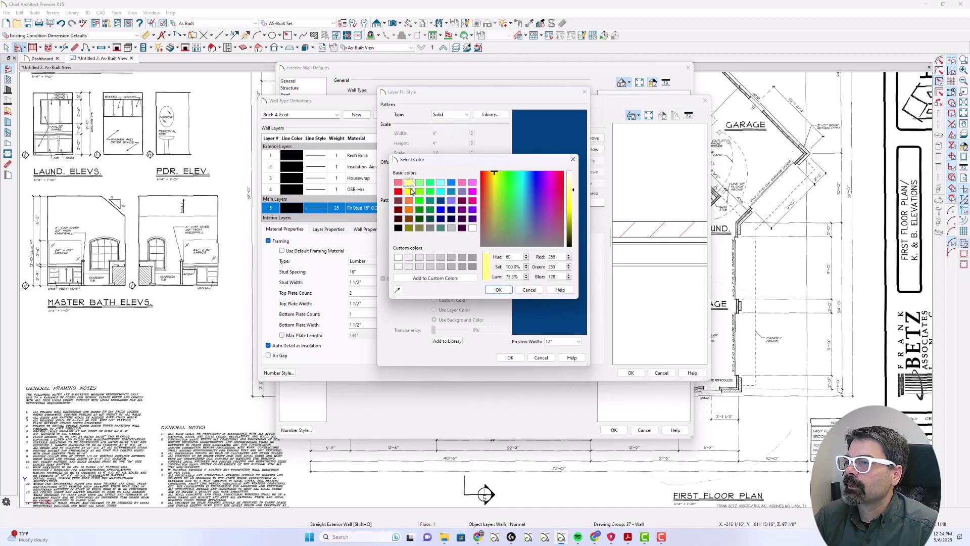
left_click(498, 290)
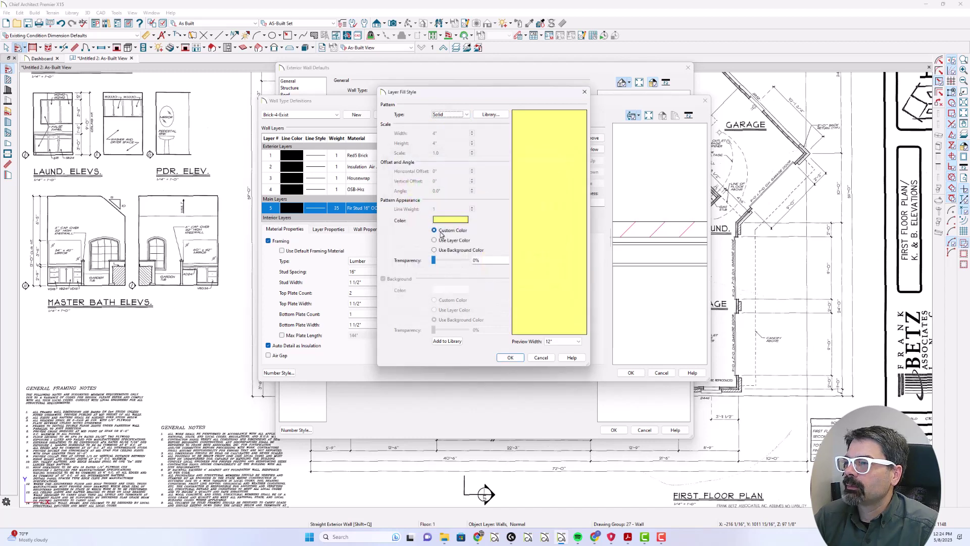
Set the stud layer fill's transparency to 54% and accept the wall type definition and exterior wall defaults.
left_click(452, 261)
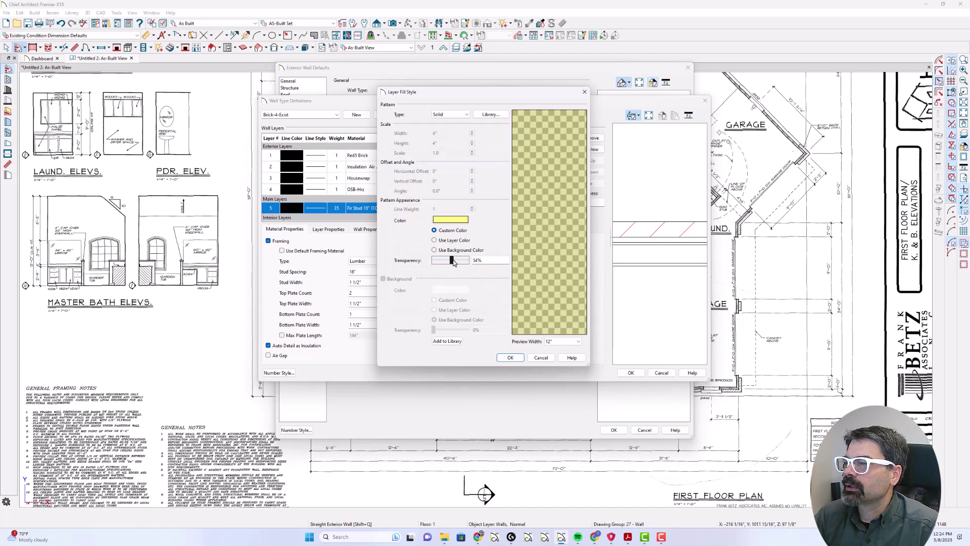
left_click(509, 357)
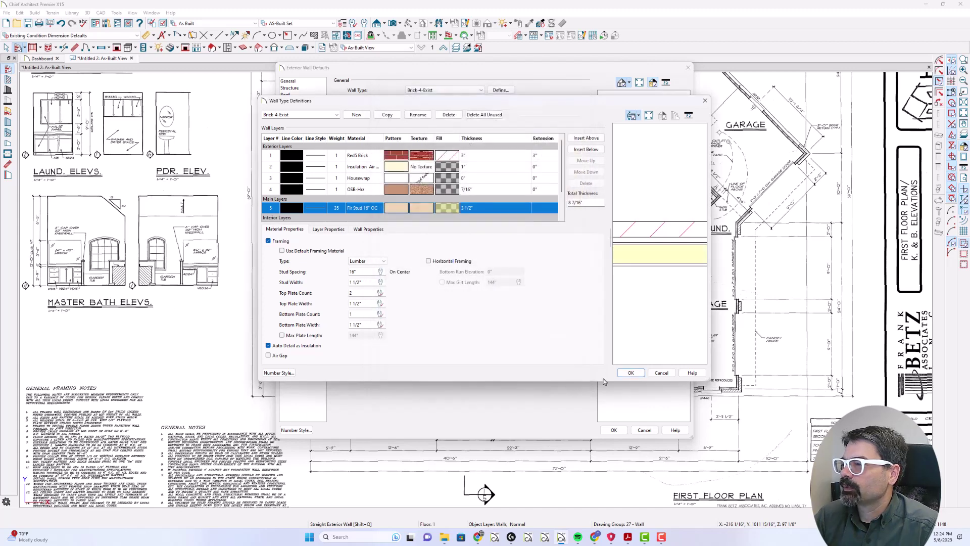
left_click(630, 372)
left_click(614, 430)
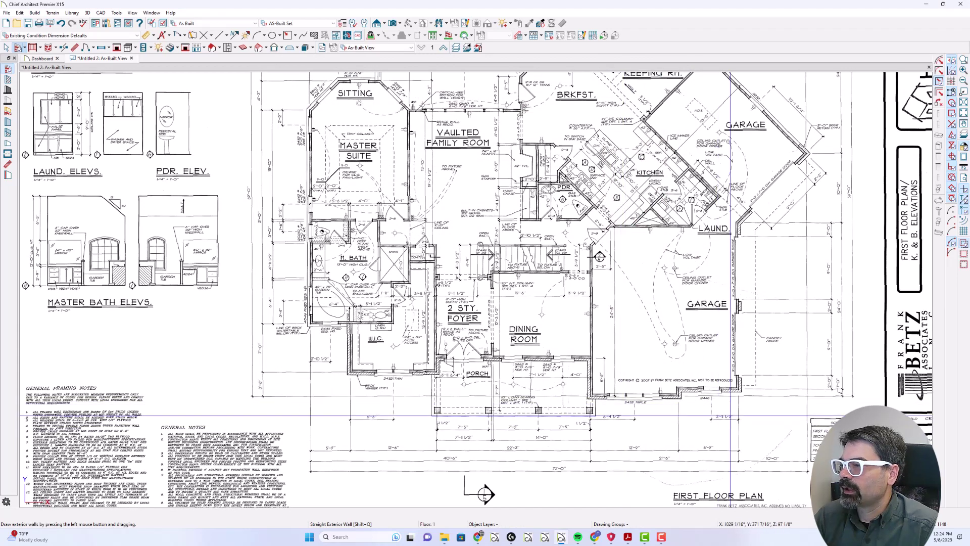
Trace exterior walls over the plan from the garage's outer front corner, around the front jogs and along the back of the porch.
scroll(730, 416, "up", 4)
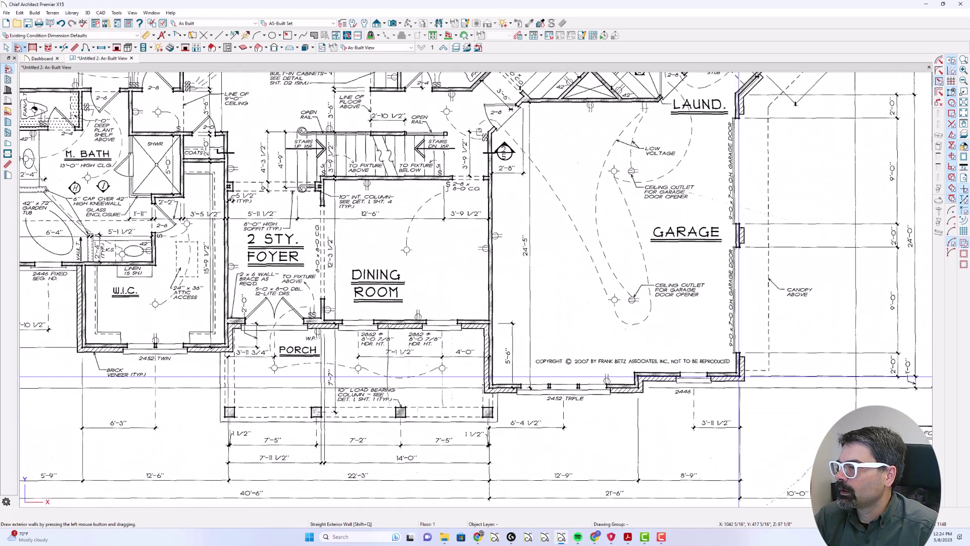
left_click_drag(739, 376, 644, 377)
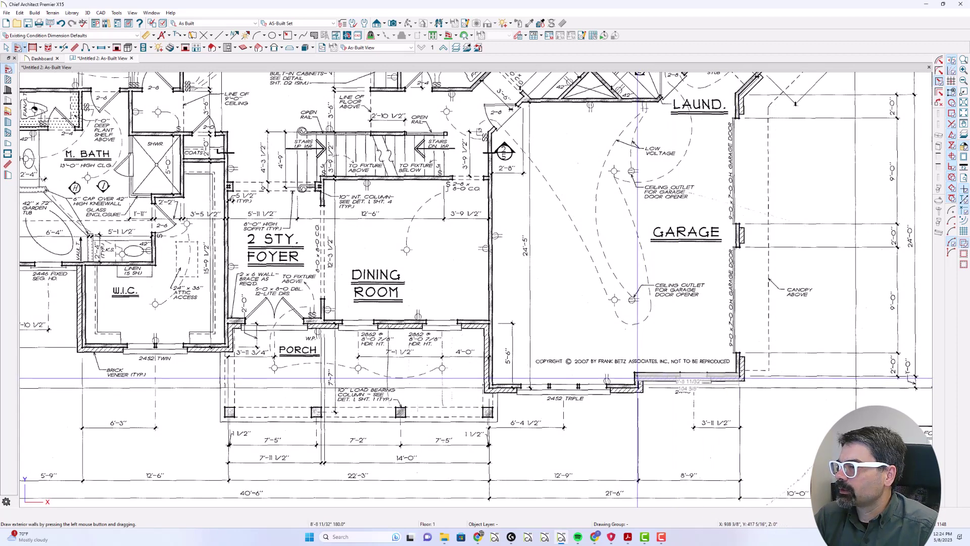
left_click_drag(637, 378, 638, 377)
mouse_move(638, 376)
left_mouse_down()
mouse_move(638, 389)
mouse_move(489, 388)
mouse_move(489, 324)
mouse_move(233, 318)
mouse_move(346, 275)
mouse_move(230, 306)
mouse_move(226, 323)
left_mouse_up()
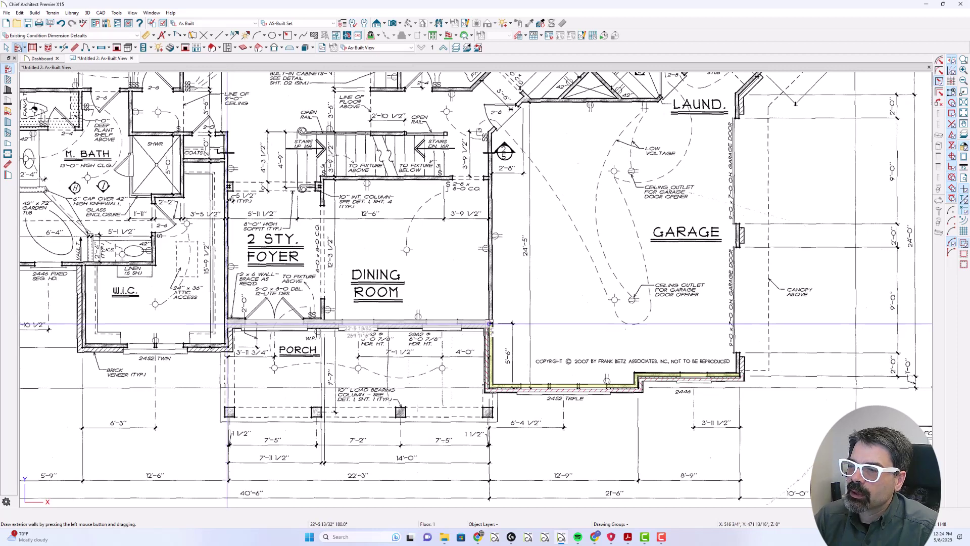
Continue the exterior walls around the W.I.C. and master bath corner, and up the master suite side to the sitting bay.
mouse_move(227, 324)
left_mouse_down()
mouse_move(228, 346)
mouse_move(82, 348)
mouse_move(83, 266)
mouse_move(383, 341)
mouse_move(298, 283)
mouse_move(103, 286)
left_mouse_up()
scroll(385, 338, "down", 3)
scroll(126, 286, "up", 4)
scroll(104, 286, "up", 1)
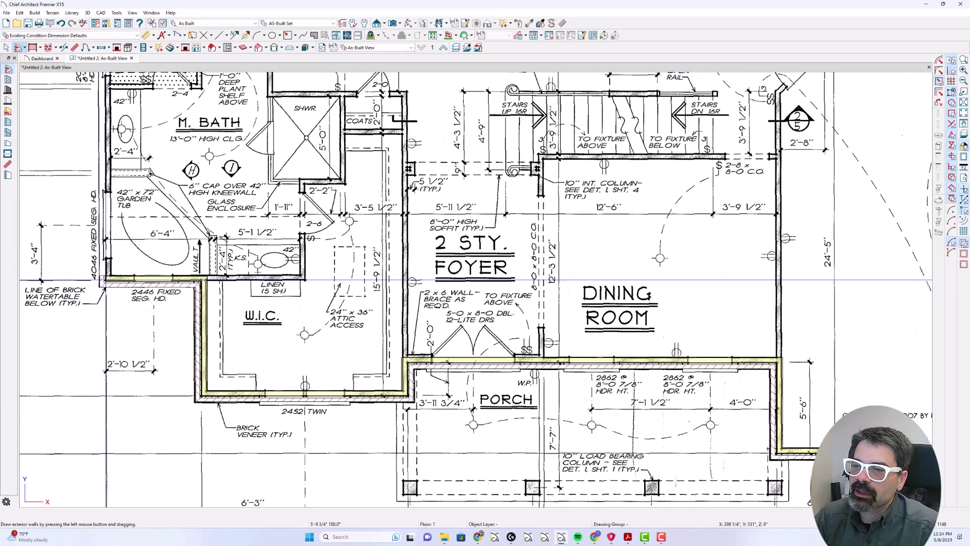
scroll(103, 279, "down", 2)
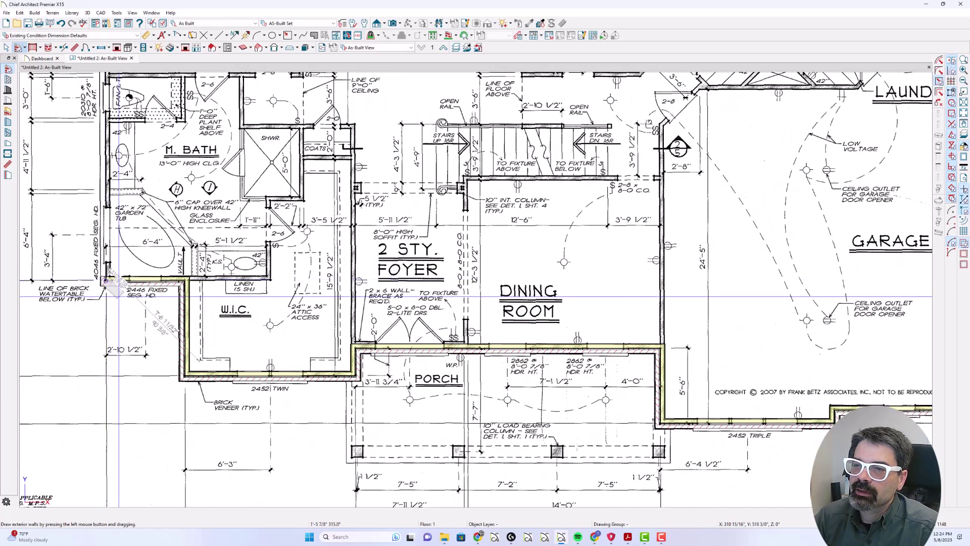
scroll(157, 372, "down", 4)
scroll(143, 240, "up", 6)
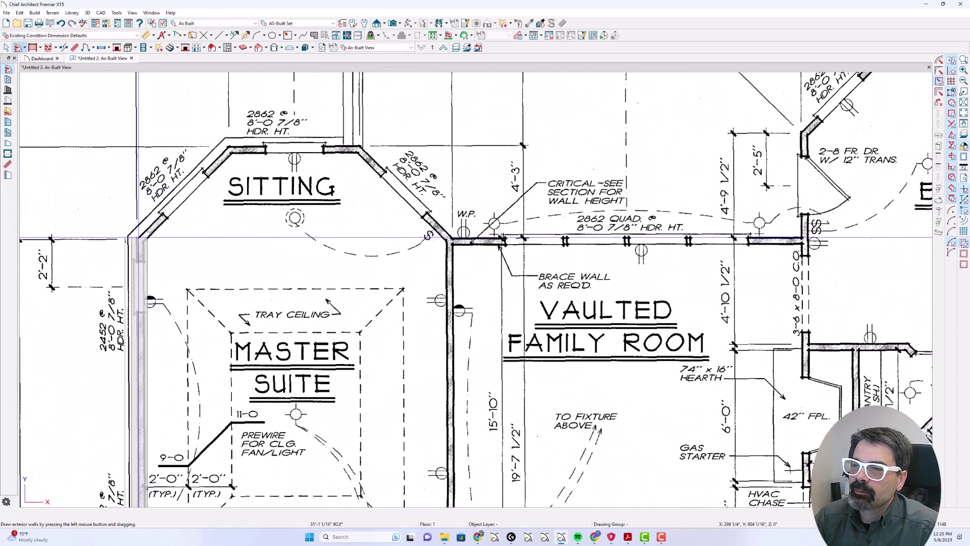
Trace the three exterior walls of the sitting room bay, ending at the vaulted family room's corner.
mouse_move(136, 239)
left_mouse_down()
mouse_move(229, 147)
mouse_move(360, 147)
mouse_move(422, 208)
mouse_move(356, 144)
mouse_move(356, 267)
mouse_move(392, 200)
mouse_move(379, 241)
left_mouse_up()
scroll(355, 267, "down", 5)
scroll(380, 242, "up", 2)
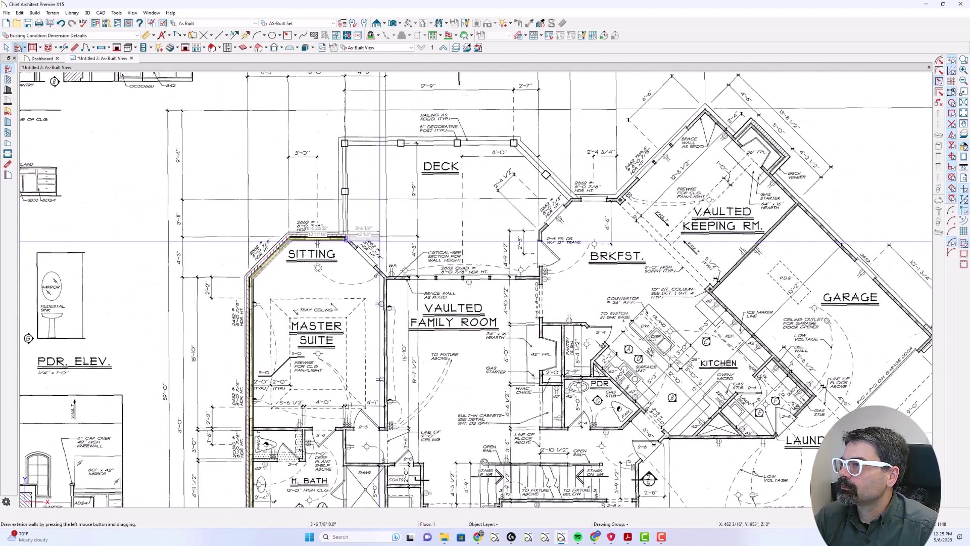
scroll(378, 243, "up", 4)
left_click_drag(380, 242, 396, 298)
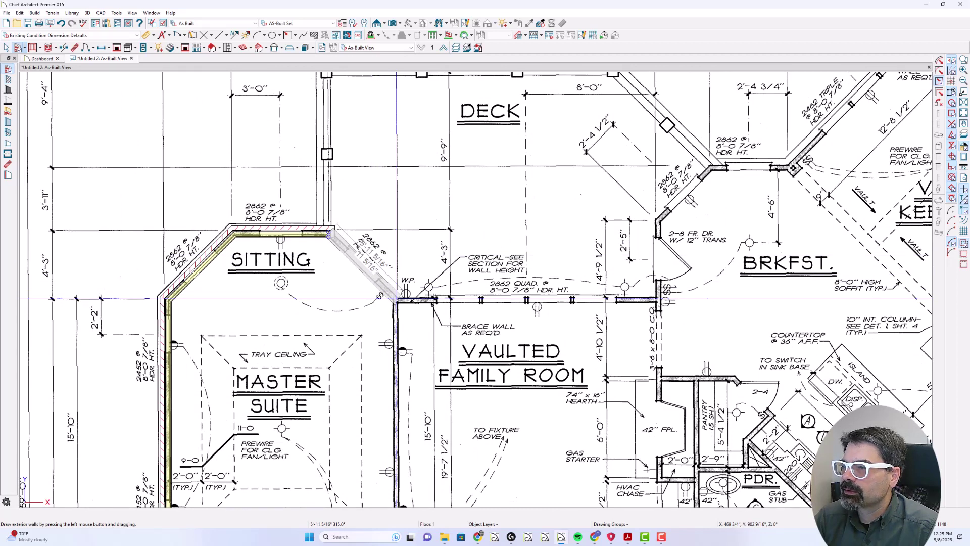
Trace the exterior walls along the rear of the vaulted family room and around the breakfast area to the keeping room.
mouse_move(397, 299)
left_mouse_down()
mouse_move(655, 299)
mouse_move(655, 220)
mouse_move(711, 165)
left_mouse_up()
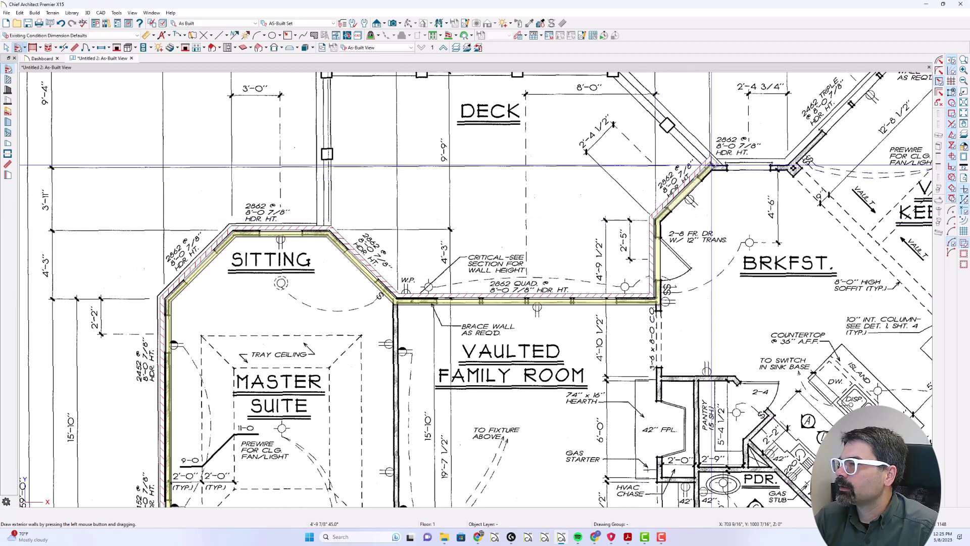
left_click(789, 165)
scroll(688, 240, "down", 1)
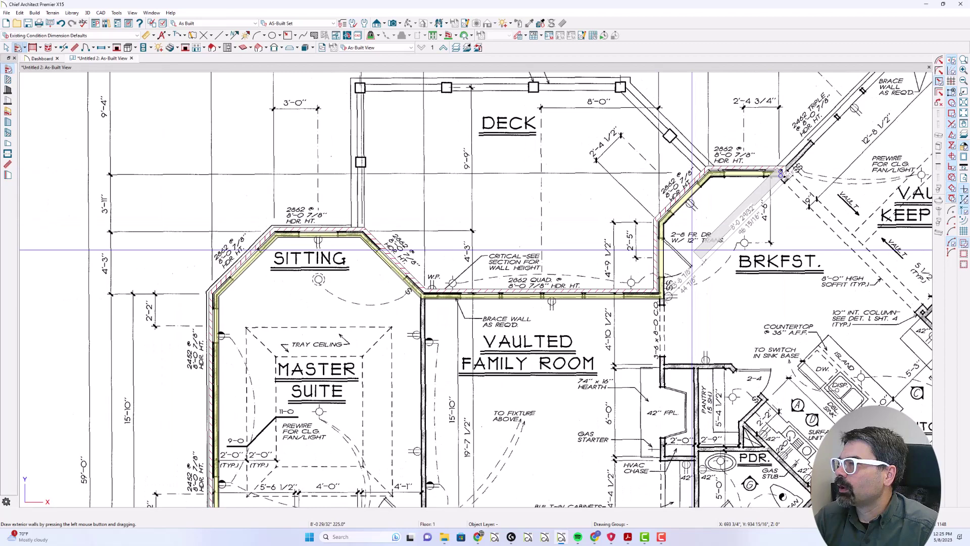
scroll(692, 250, "down", 1)
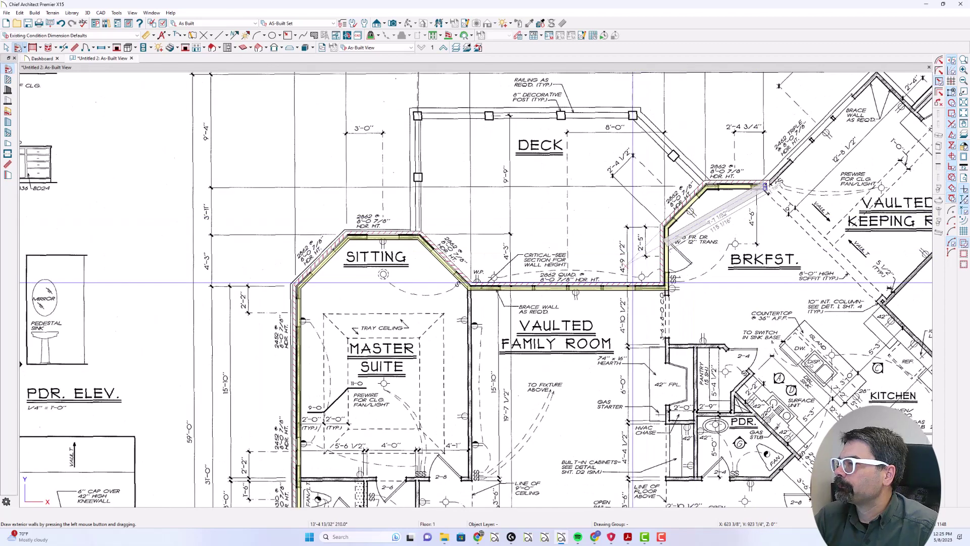
scroll(601, 290, "down", 2)
Trace the angled keeping room walls over the peak and along the angled garage to its outer corner.
scroll(827, 123, "up", 3)
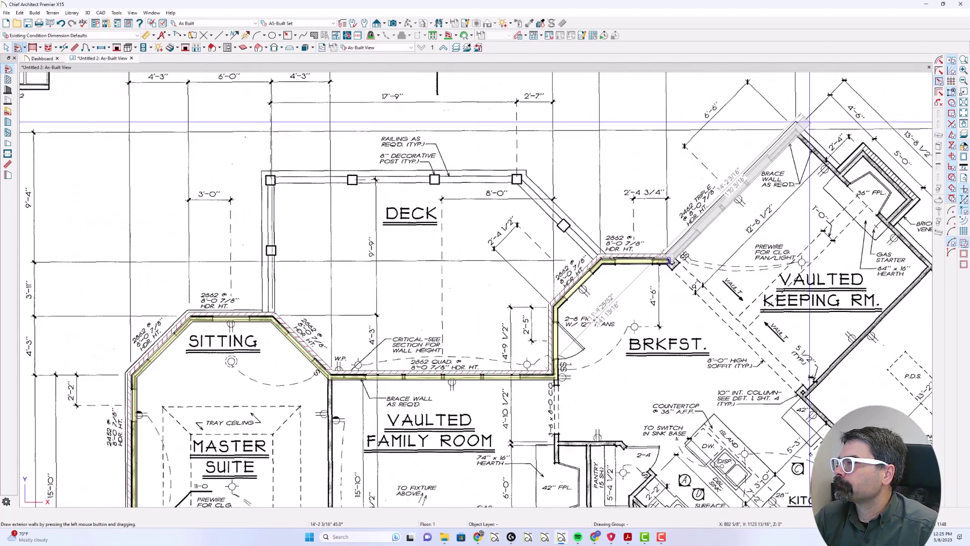
scroll(806, 122, "up", 2)
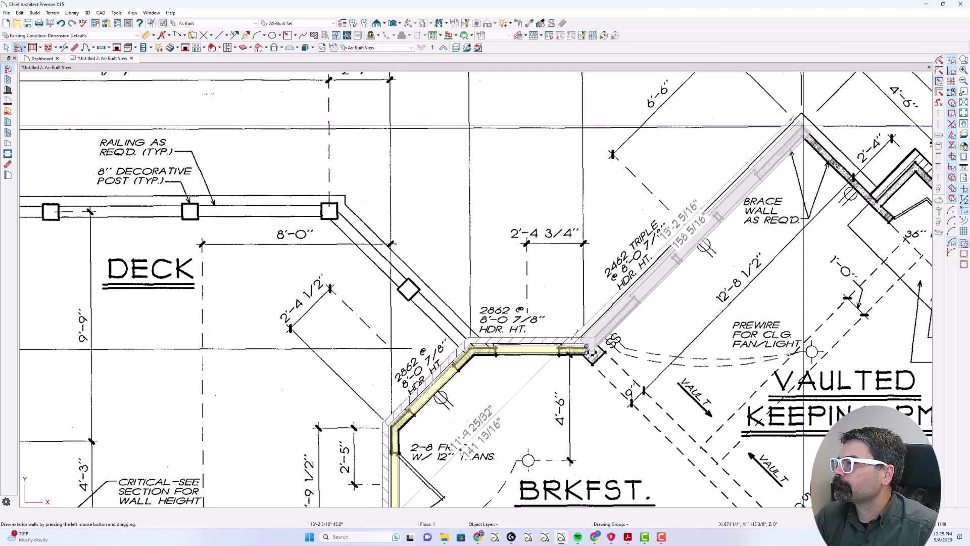
left_click_drag(804, 125, 822, 314)
scroll(723, 209, "down", 4)
scroll(721, 240, "down", 4)
scroll(825, 291, "up", 1)
scroll(826, 309, "up", 5)
Trace the angled garage's door wall and the main garage's door wall, closing the exterior outline at the starting corner.
left_click_drag(821, 314, 655, 483)
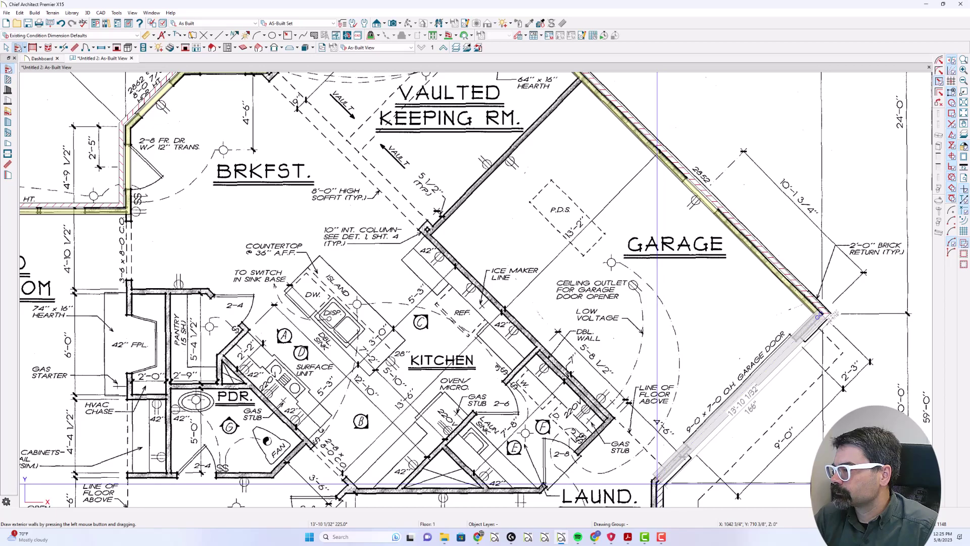
scroll(656, 481, "up", 4)
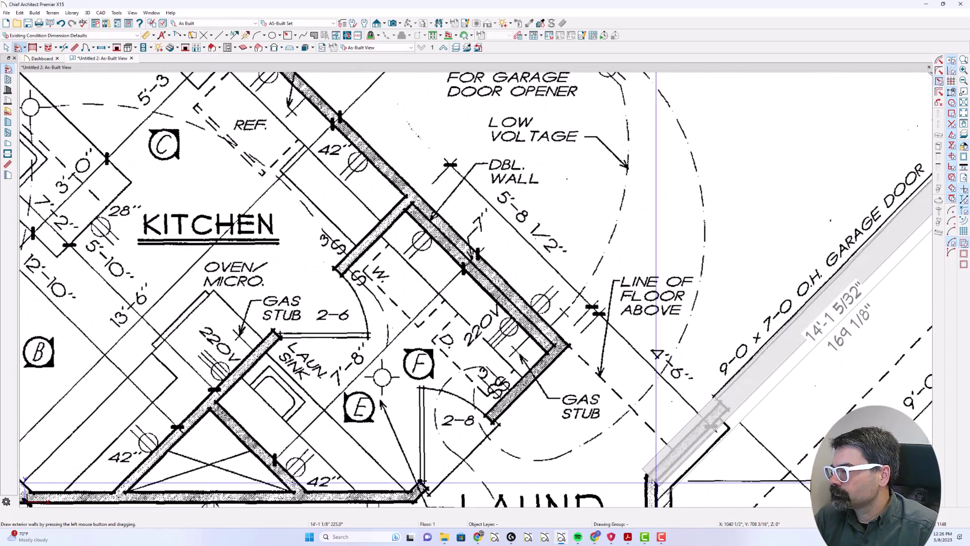
left_click(656, 482)
scroll(656, 482, "down", 6)
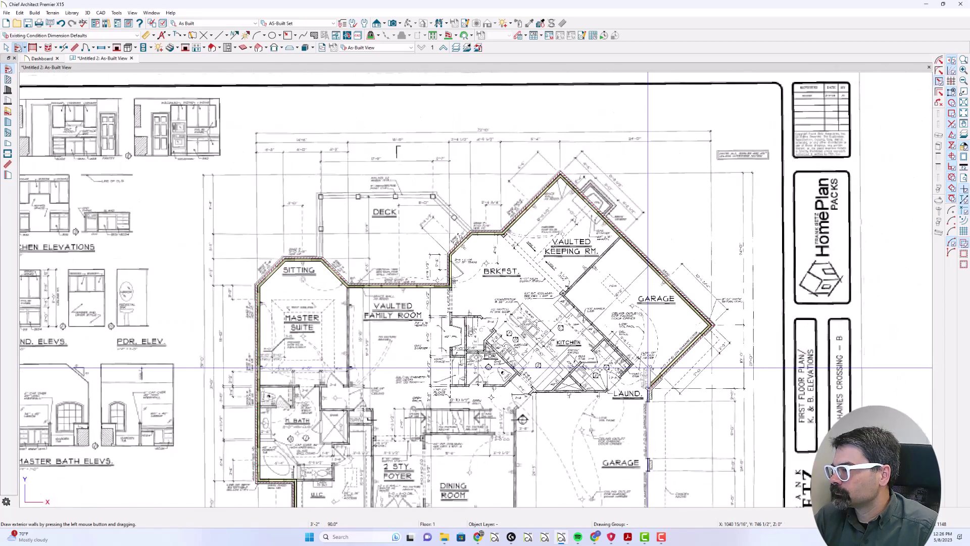
scroll(649, 368, "down", 5)
scroll(654, 463, "up", 4)
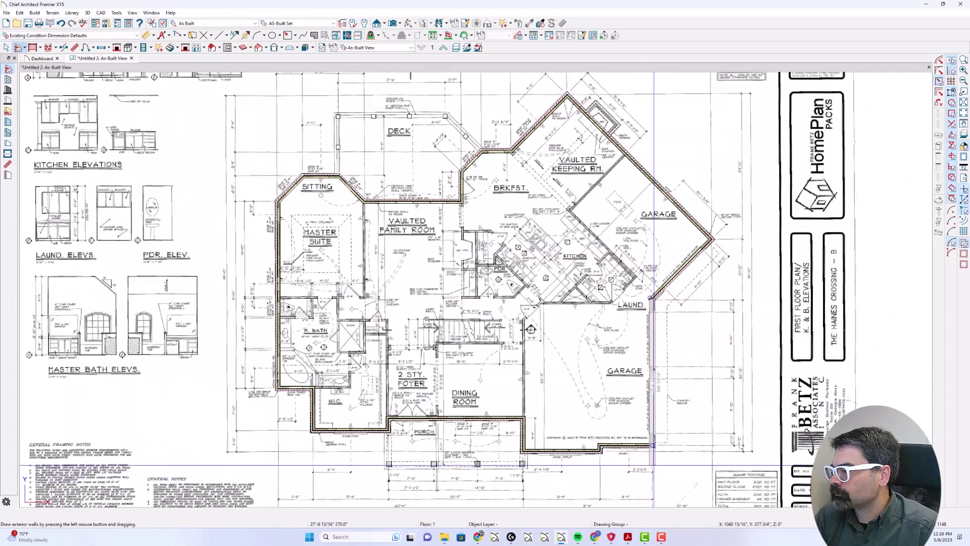
scroll(652, 445, "up", 4)
left_click(651, 440)
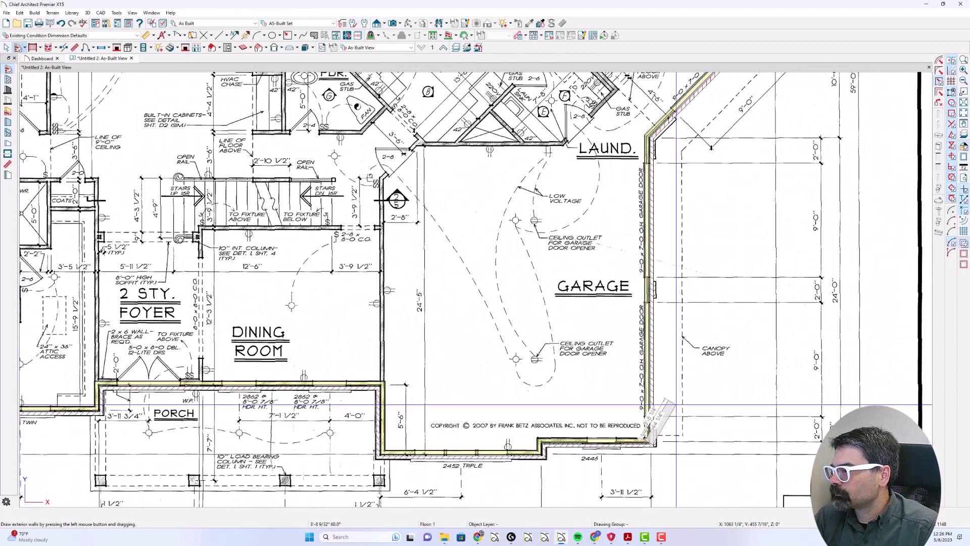
Switch the plan to the Working Plan View and generate automatic exterior dimensions for the floor.
scroll(691, 379, "down", 4)
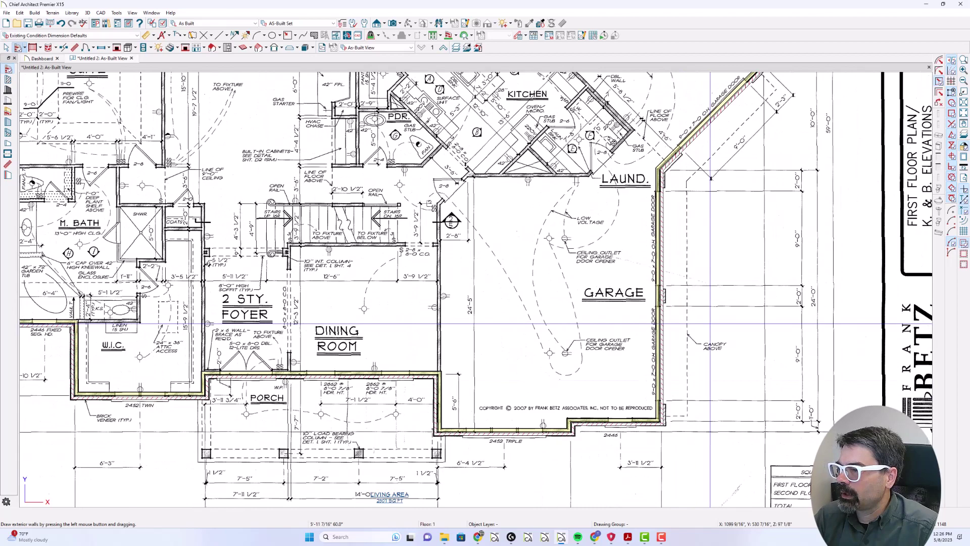
scroll(702, 378, "up", 2)
scroll(701, 378, "down", 3)
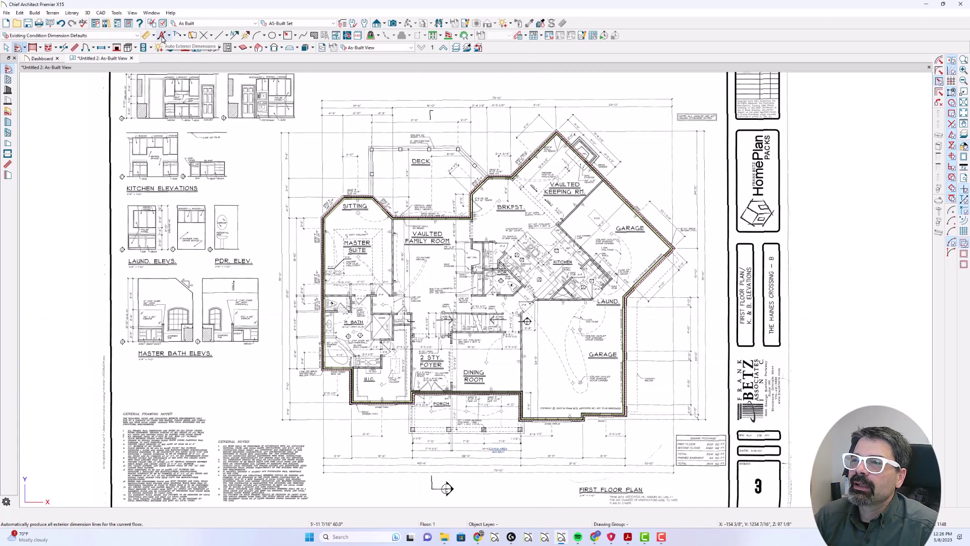
left_click(376, 48)
left_click(377, 79)
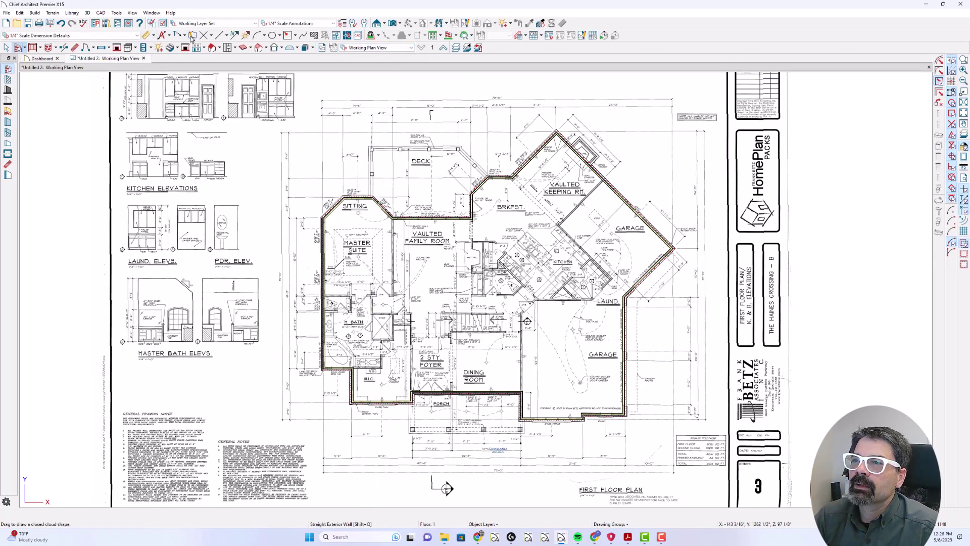
left_click(163, 38)
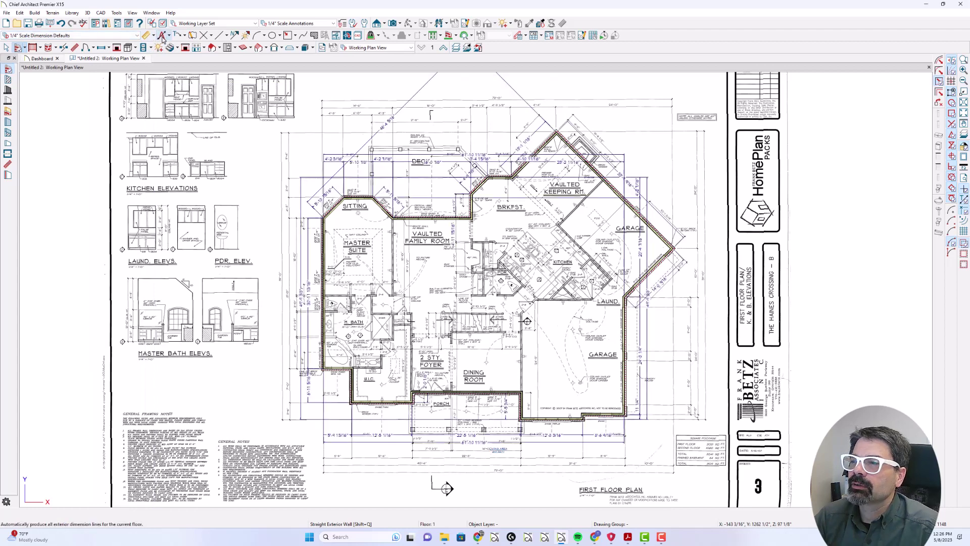
Set the overall front width of the house to 62'-0" by moving the main garage's door wall.
scroll(604, 464, "up", 1)
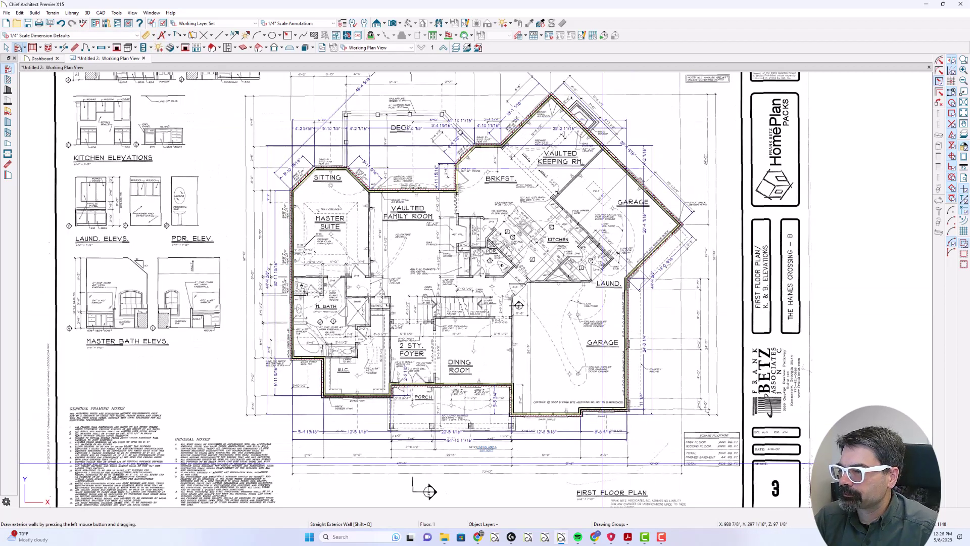
scroll(604, 464, "up", 1)
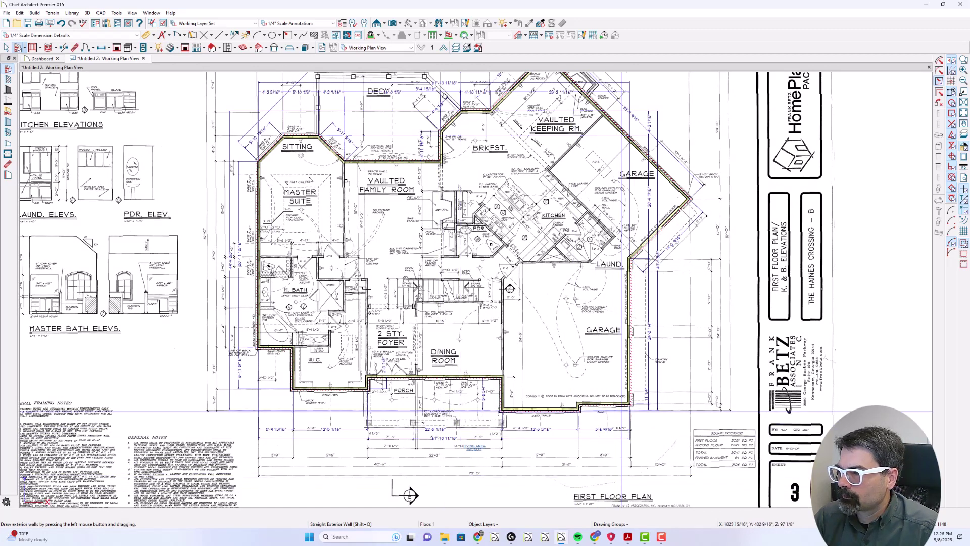
key("space")
left_click(630, 373)
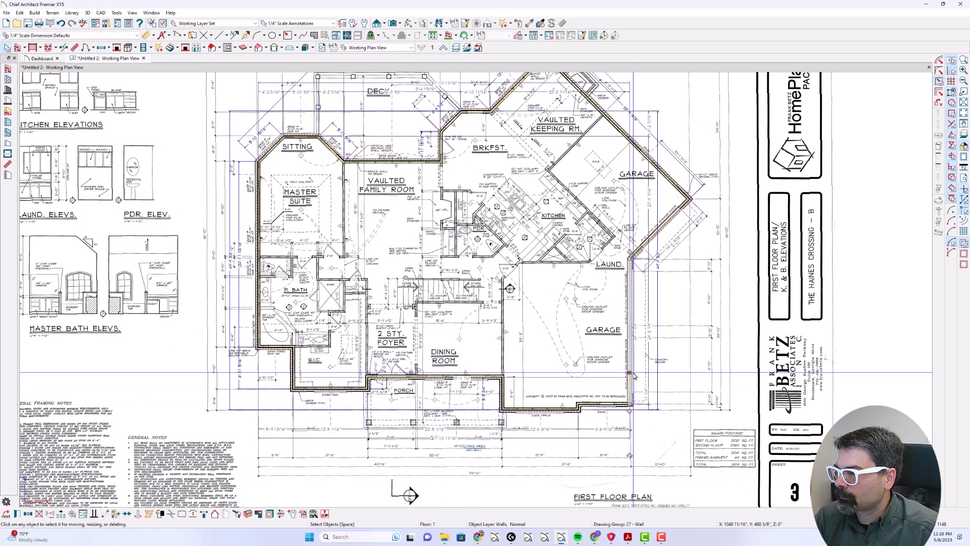
scroll(690, 486, "up", 4)
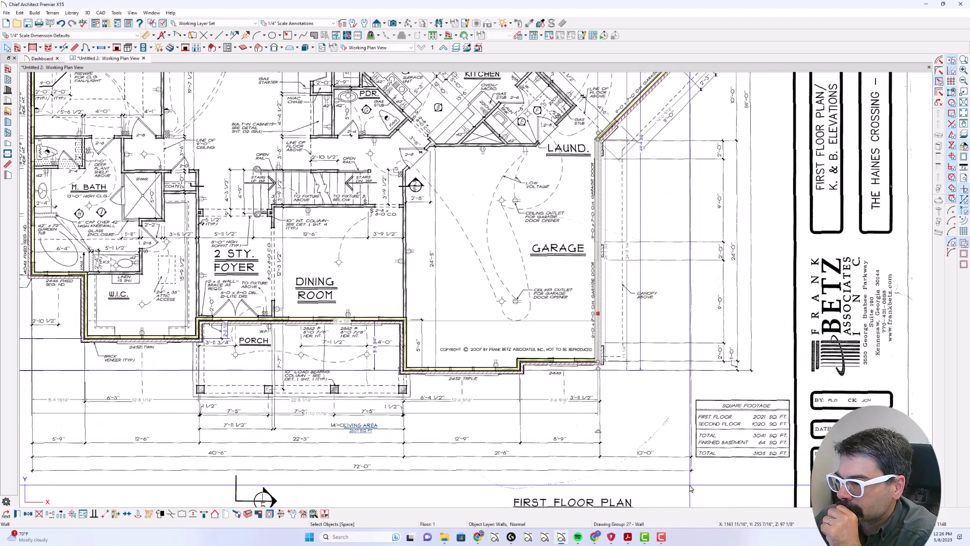
scroll(691, 489, "down", 3)
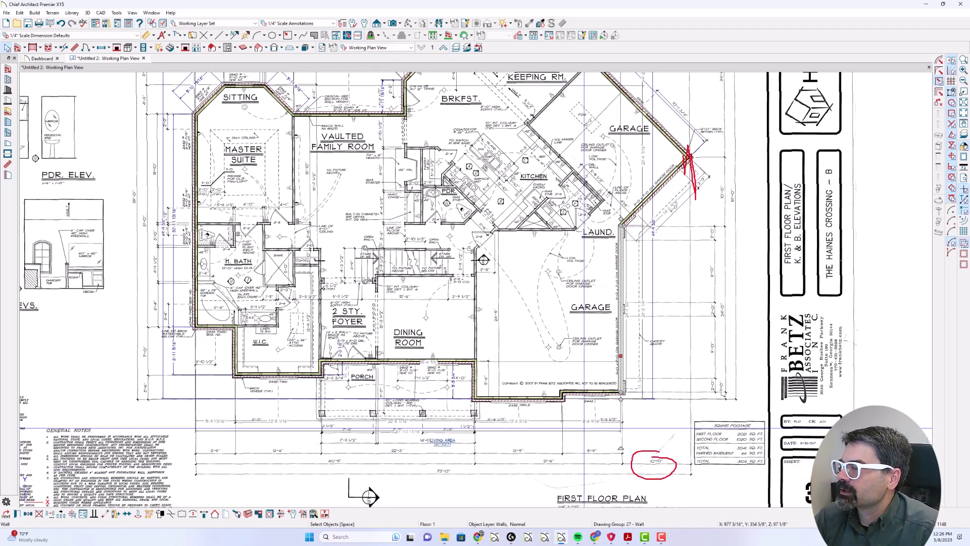
key("Escape")
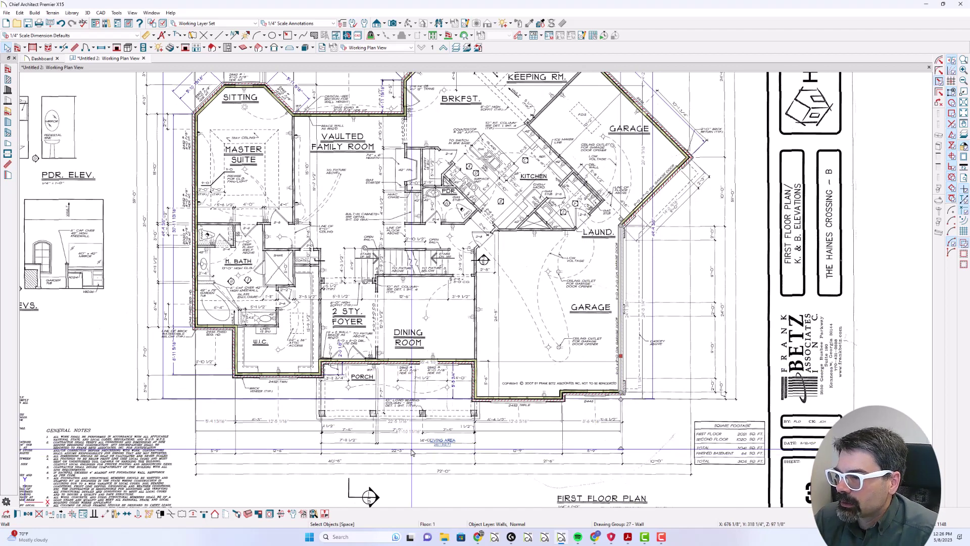
left_click(402, 430)
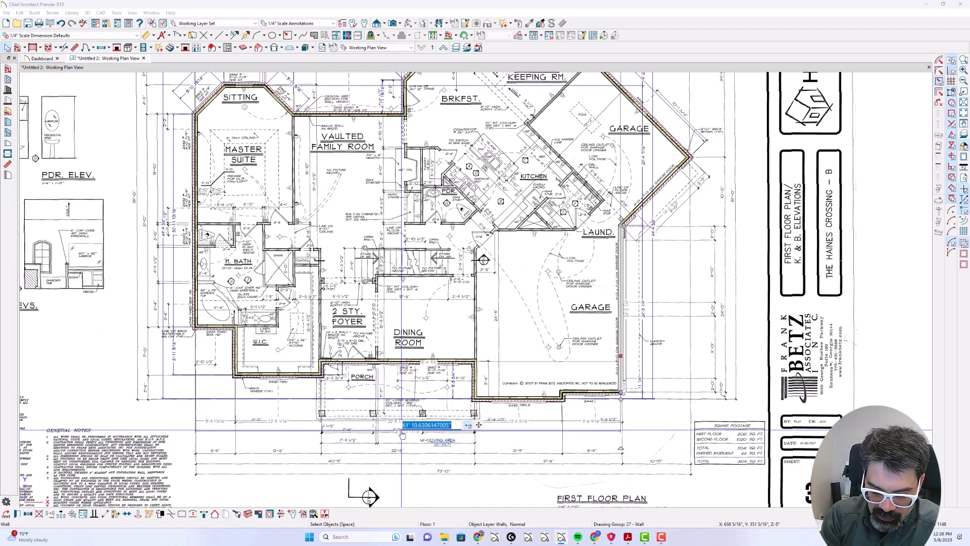
key("Return")
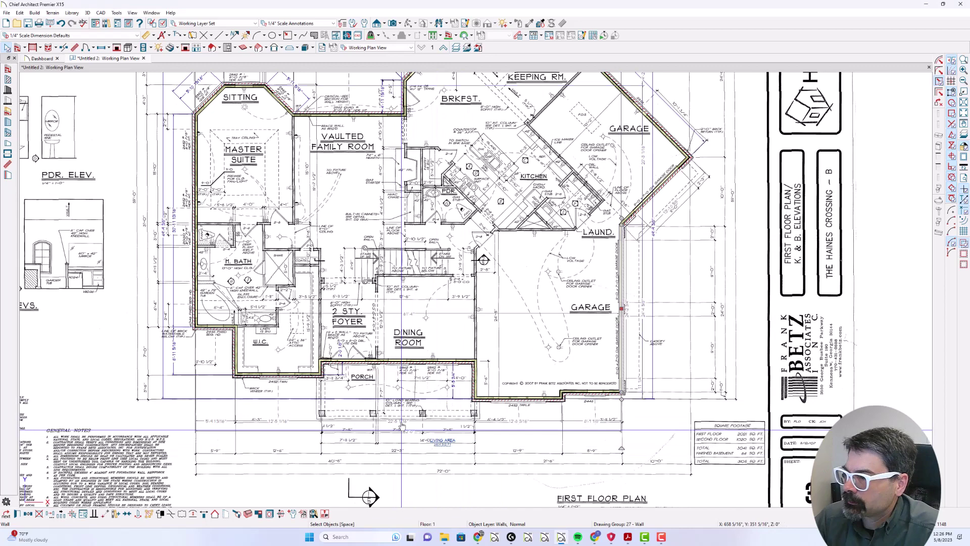
Set the jog between the garage's two front wall sections to 12" by moving the wider section.
scroll(548, 408, "up", 5)
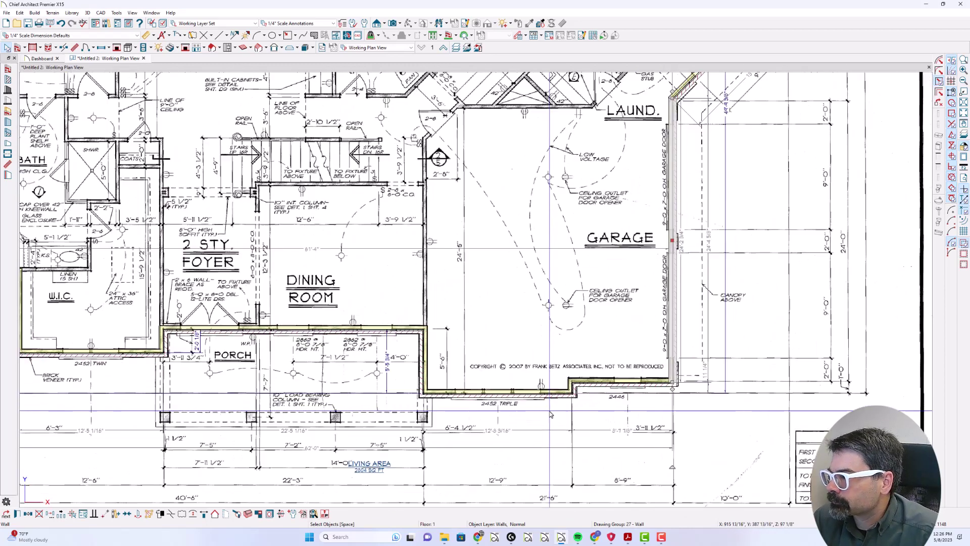
left_click(601, 380)
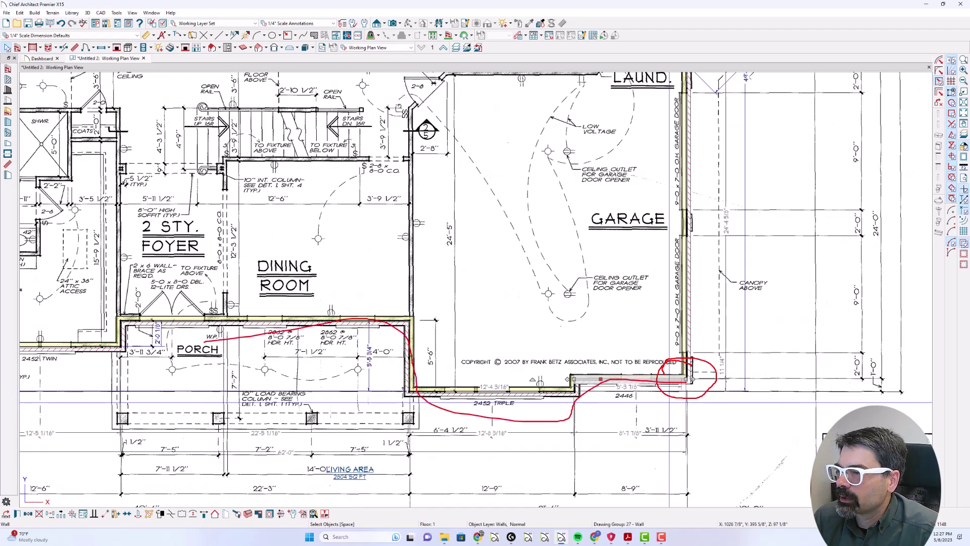
key("Escape")
left_click(546, 391)
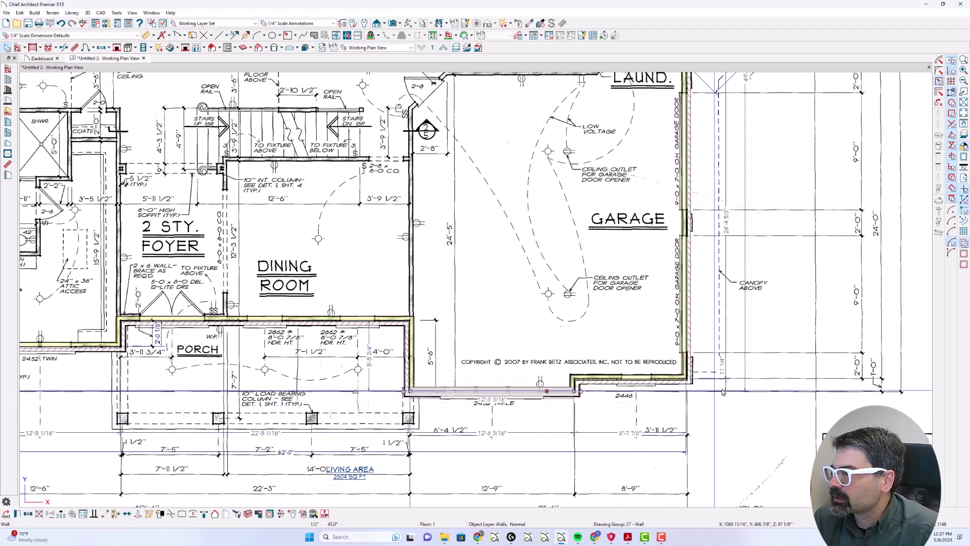
left_click(724, 372)
type("12")
key("Return")
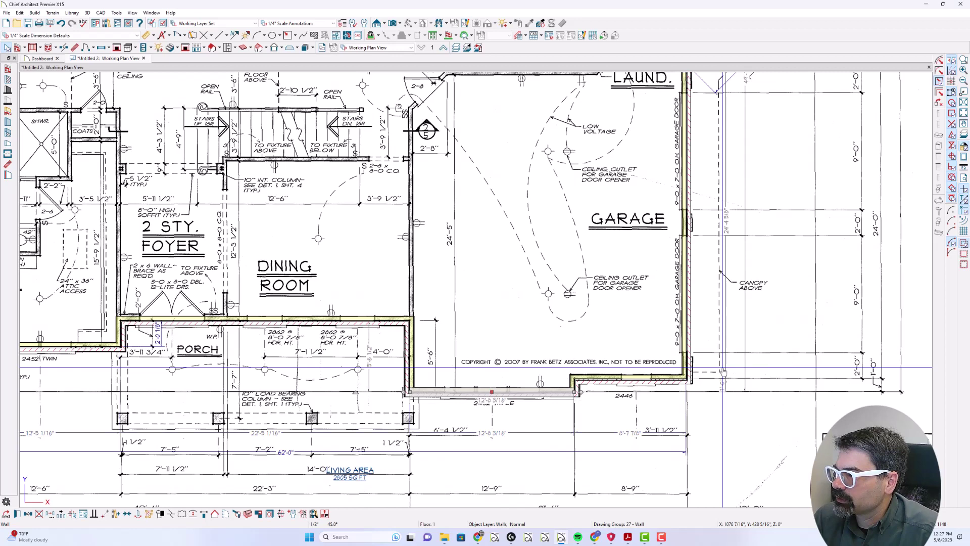
Set the width of the garage's narrower front wall section to 8'-9" by moving the short jog wall.
left_click(574, 388)
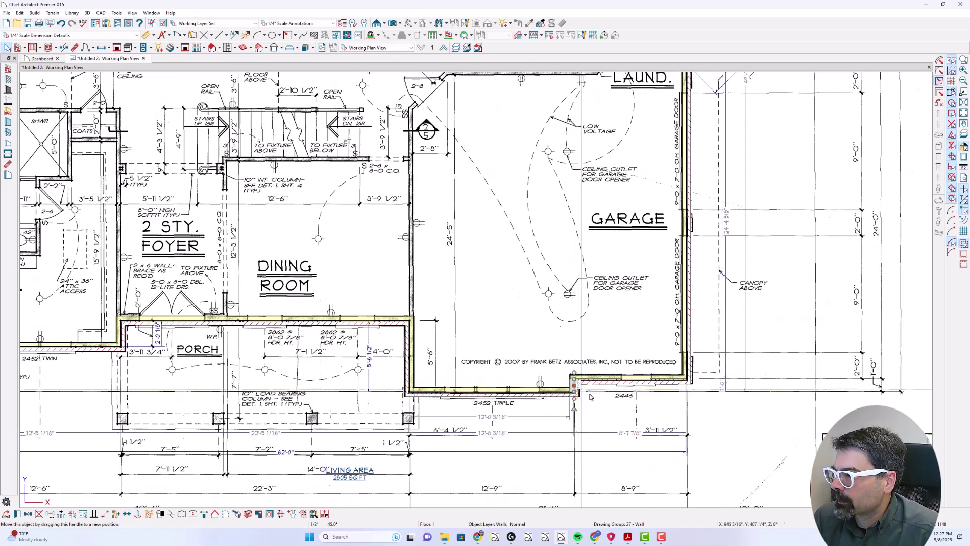
left_click(627, 433)
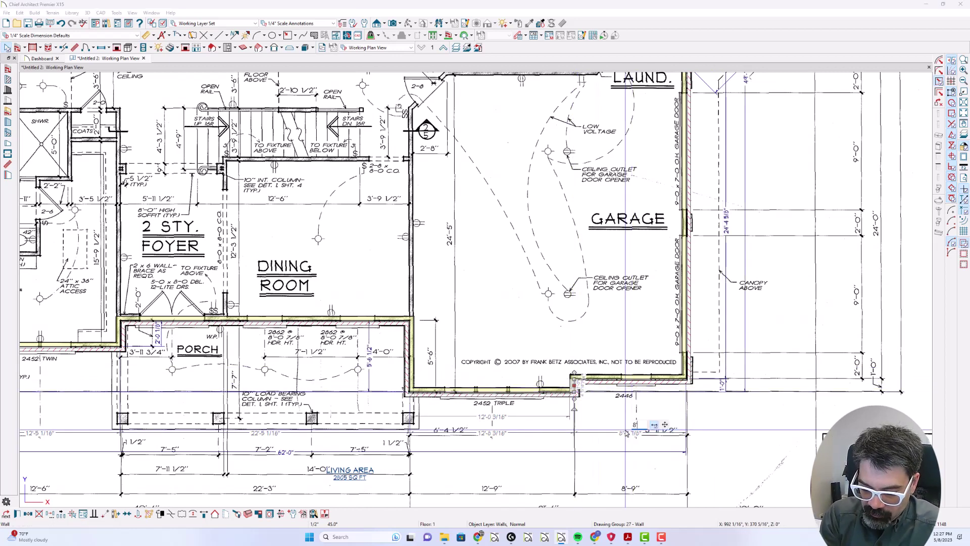
type("8'9")
key("Return")
Set the width of the garage's wider front wall section to 12'-9" by moving the wall beside the porch.
scroll(575, 328, "down", 2)
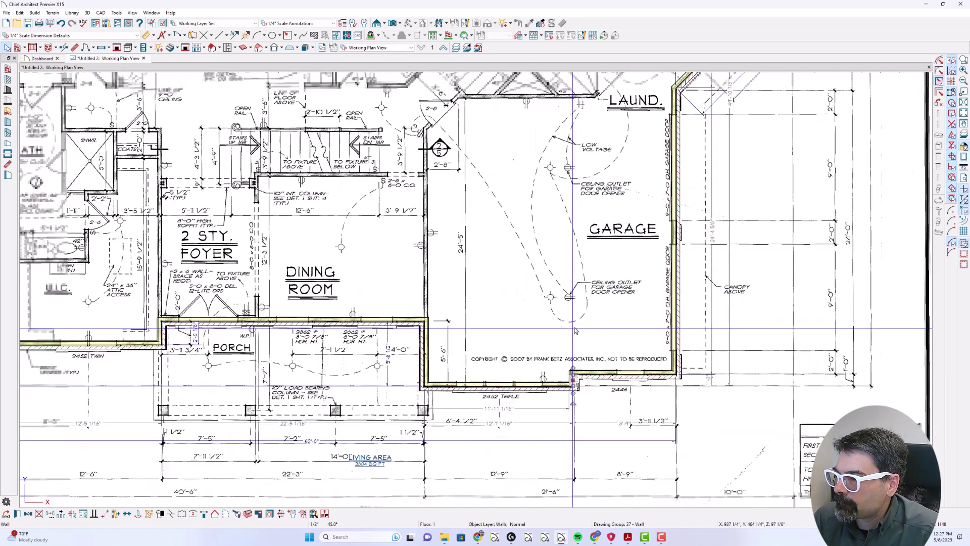
left_click(438, 357)
left_click(507, 416)
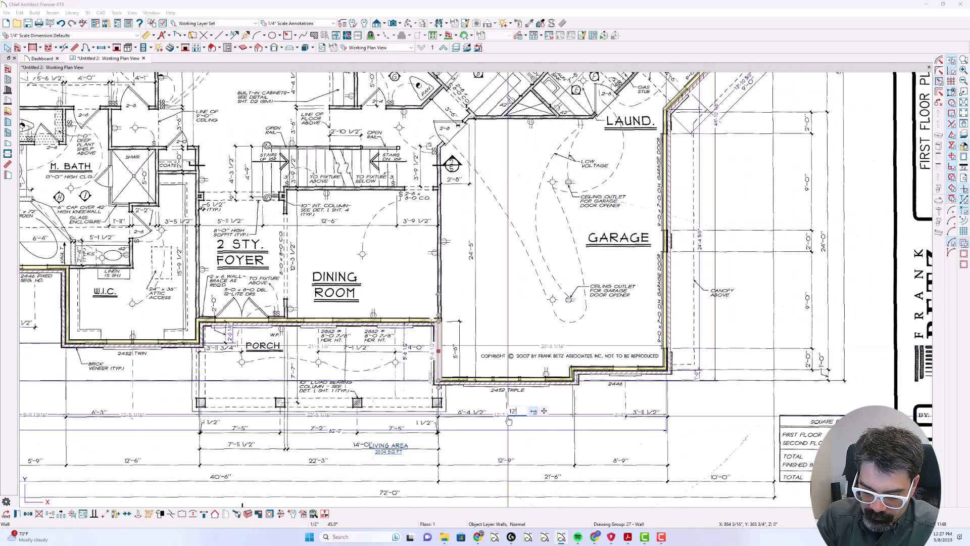
type("12'")
key("Return")
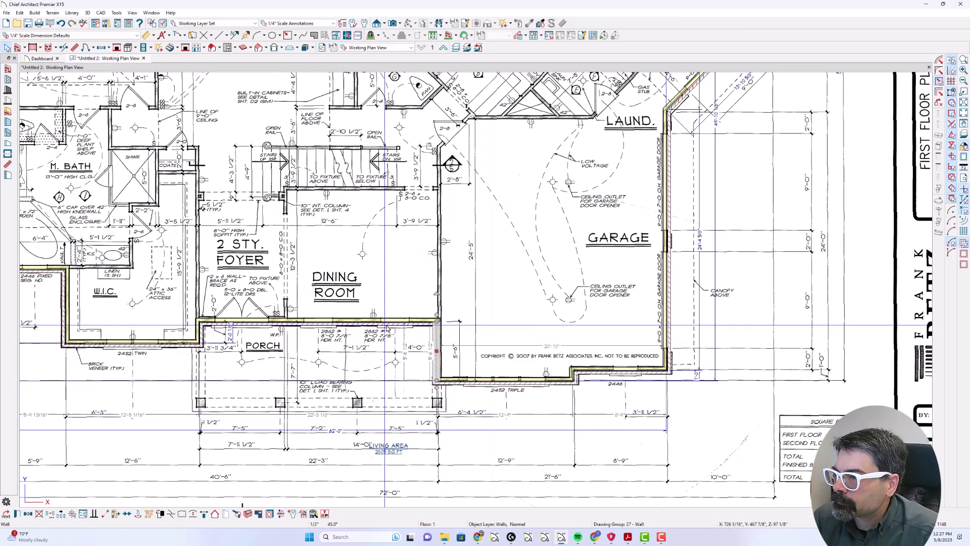
Set the offset between the foyer and dining room front wall and the garage's front wall to 5'-6".
scroll(416, 316, "up", 1)
left_click(417, 318)
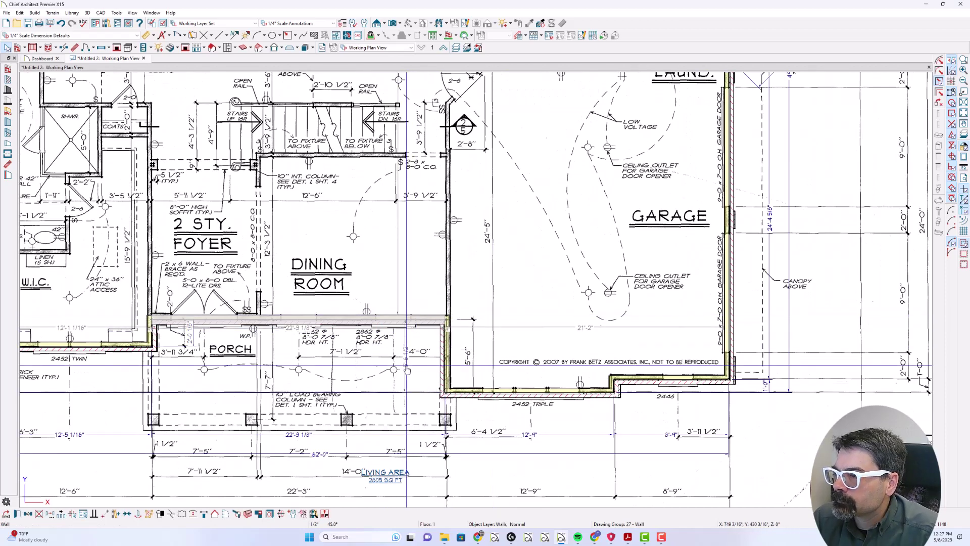
type("5'6")
key("Return")
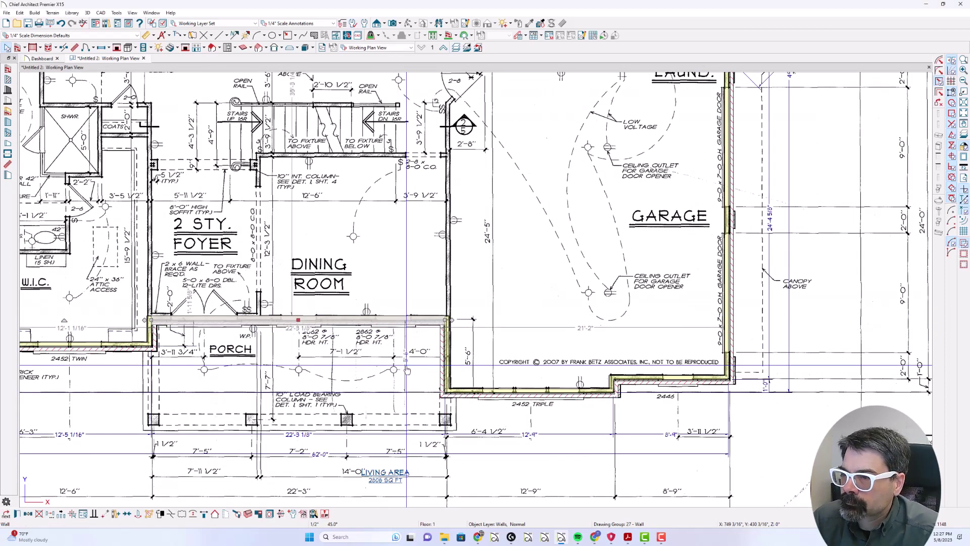
Try to set the width between the porch's two side walls to 22'-3" by moving the wall beside the foyer.
scroll(407, 371, "down", 3)
scroll(466, 360, "up", 2)
left_click(466, 356)
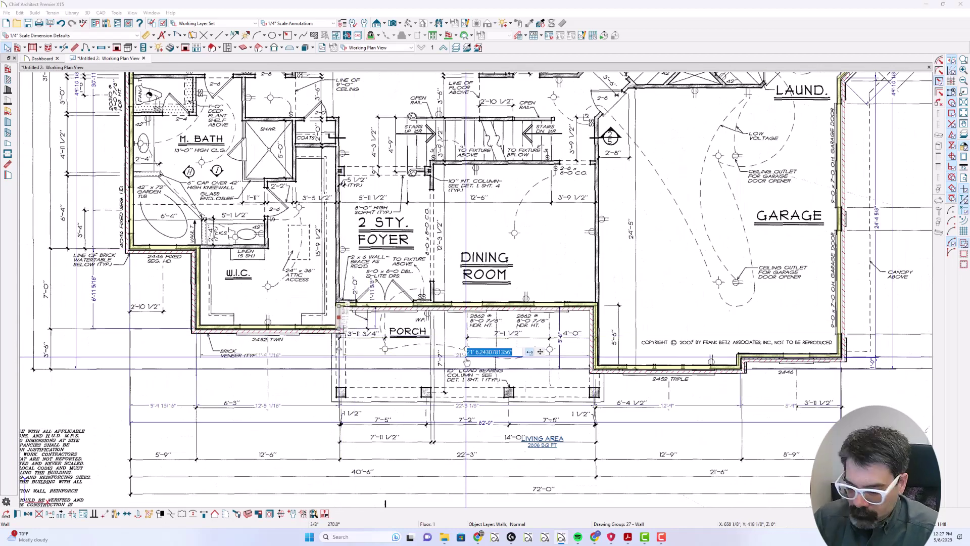
type("22'3")
key("Return")
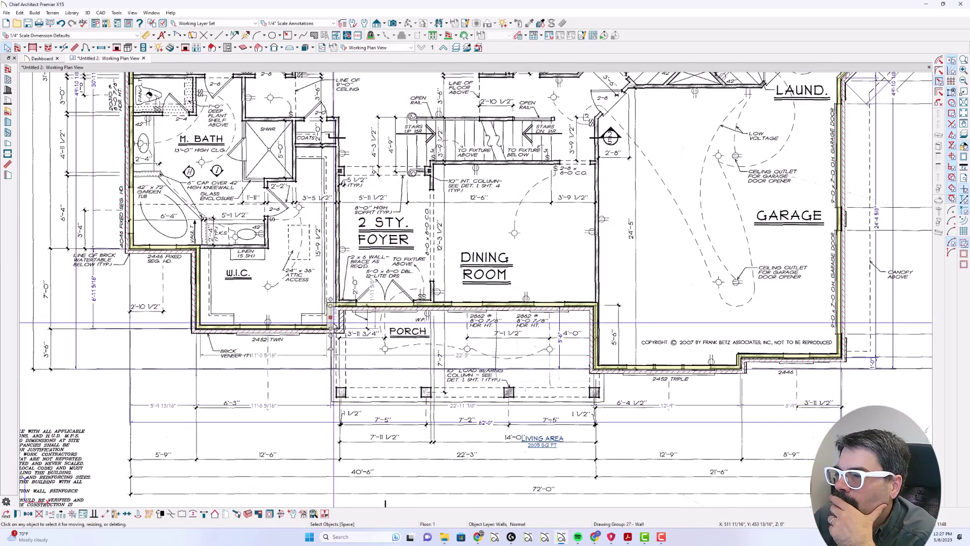
key("ctrl+z")
Switch to the plan PDF in Adobe Acrobat and examine the printed dimensions around the porch and dining room.
scroll(485, 421, "up", 2)
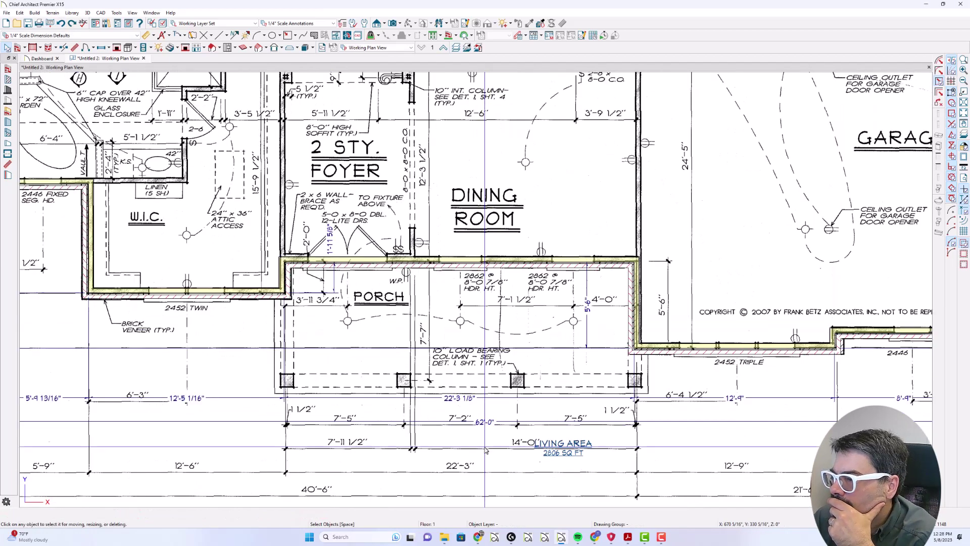
left_click(627, 536)
scroll(505, 490, "up", 5, "ctrl")
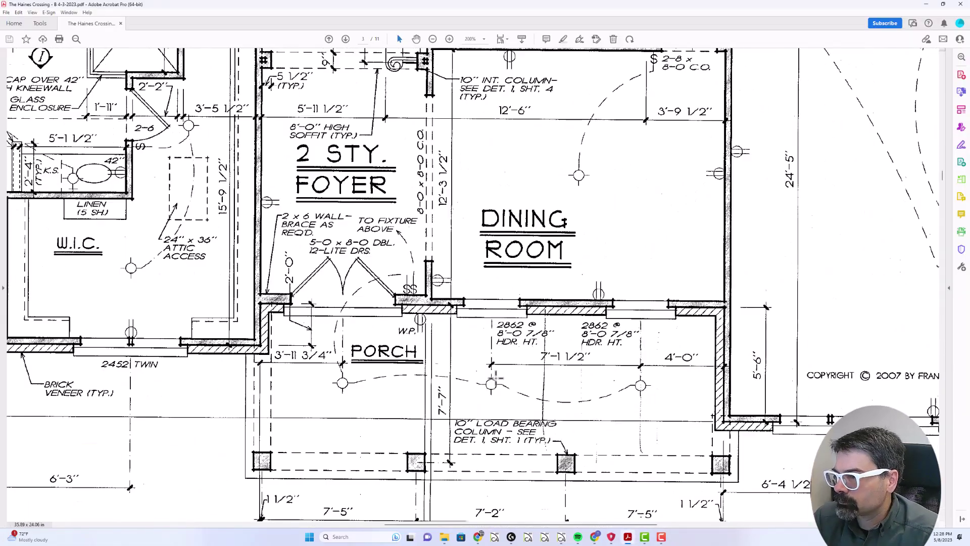
scroll(494, 372, "right", 3)
scroll(499, 364, "down", 1)
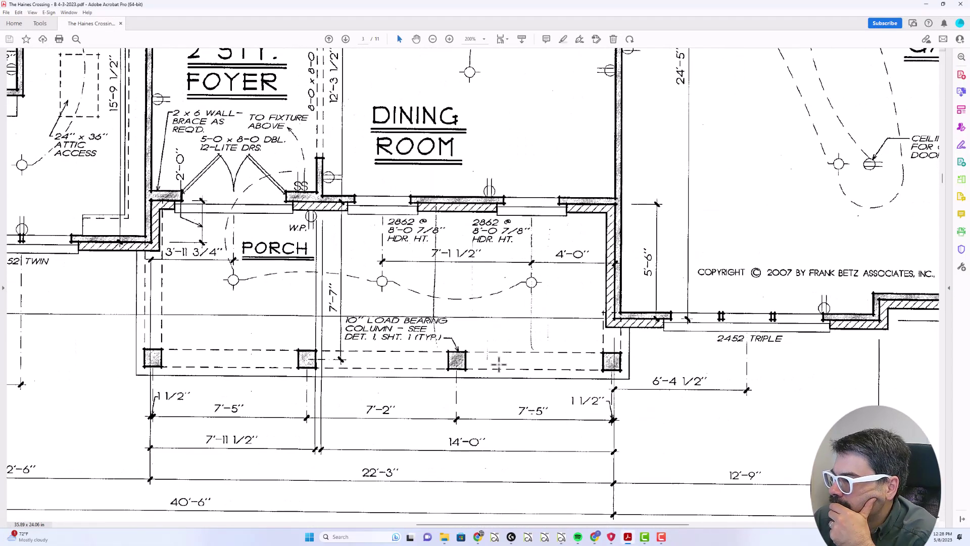
middle_click_drag(499, 364, 793, 335)
left_click(561, 537)
Dimension the front from the master bath's outer wall to the garage wall beside the porch and set it to 40'-6".
mouse_move(634, 346)
left_mouse_down()
mouse_move(325, 346)
mouse_move(411, 486)
left_mouse_up()
scroll(327, 296, "up", 5)
scroll(311, 230, "down", 4)
left_click(319, 232)
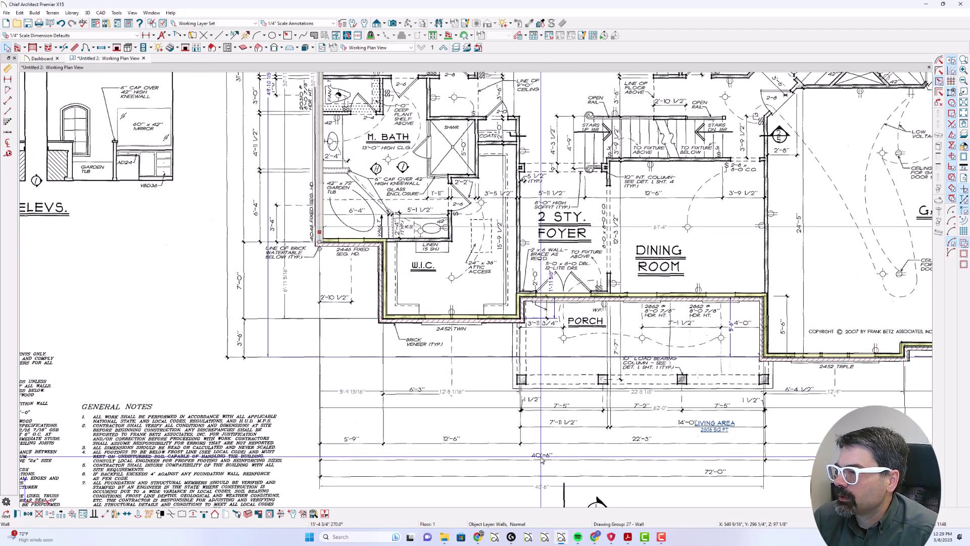
double_click(540, 486)
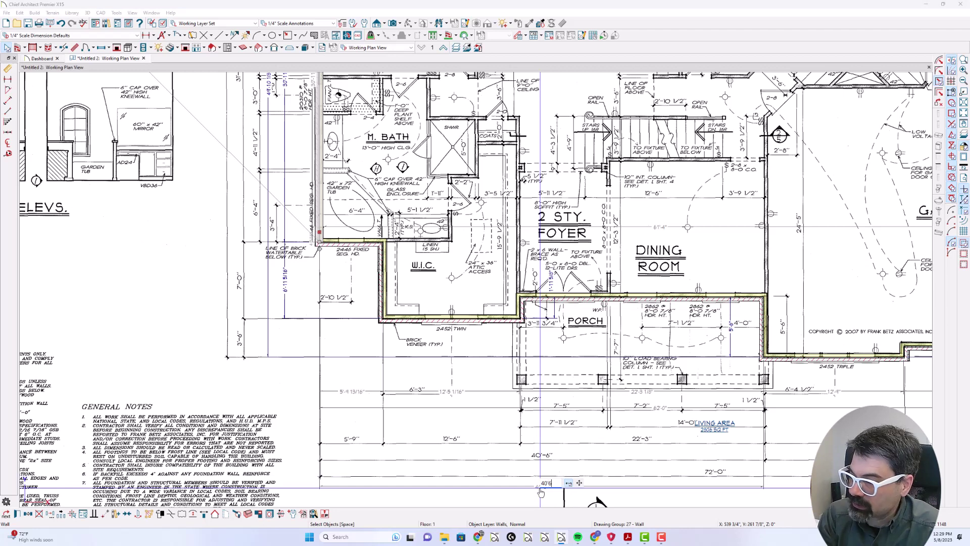
key("Return")
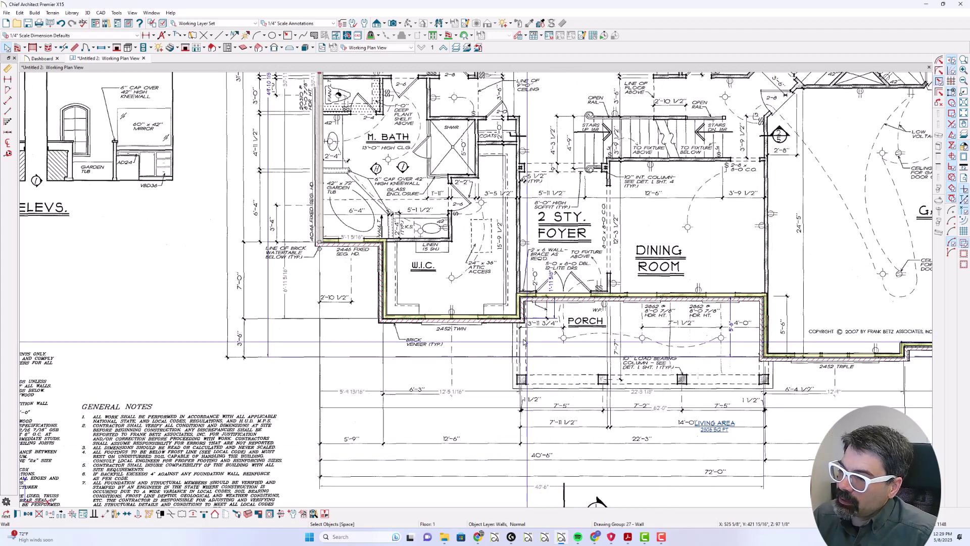
Set the walk-in closet bump-out to a 5'-9" side offset, 12'-6" width and 7'-0" depth.
left_click(383, 301)
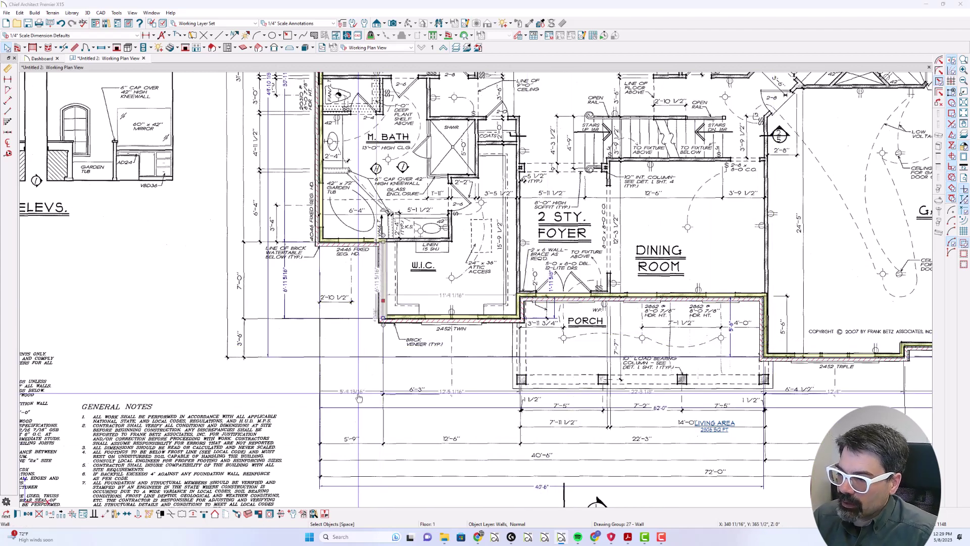
left_click(358, 398)
scroll(359, 398, "down", 6)
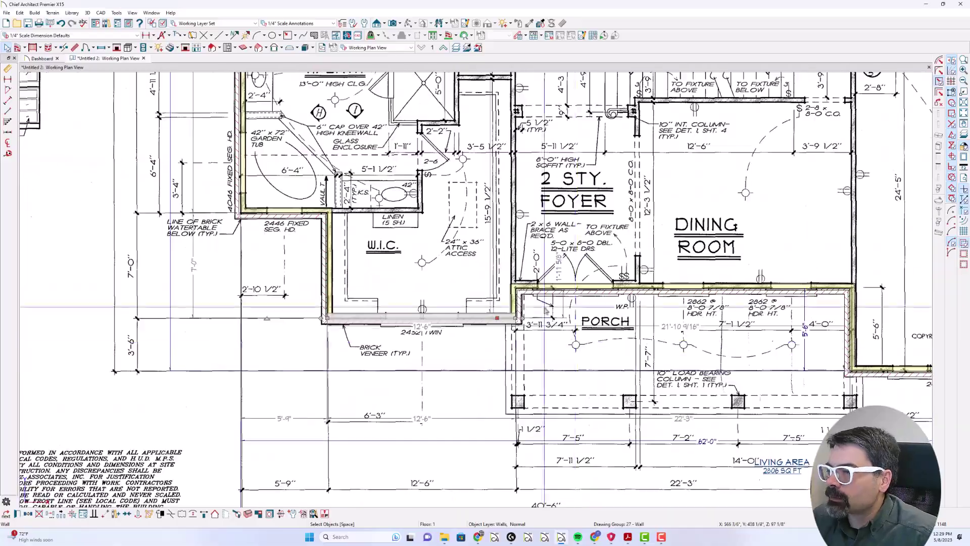
scroll(268, 152, "up", 3)
Check the exterior dimensions around the whole house against the plan's printed dimensions.
scroll(267, 151, "down", 2)
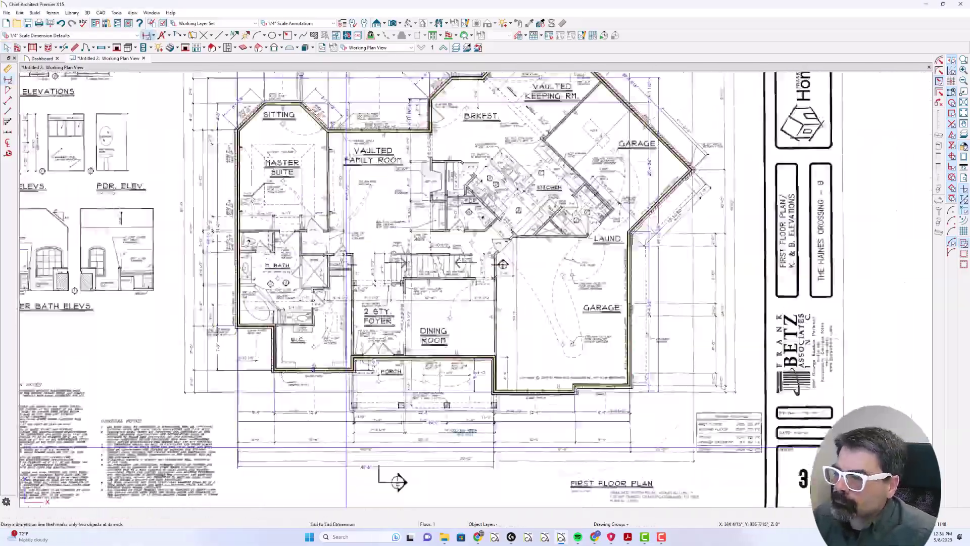
middle_click_drag(268, 152, 212, 143)
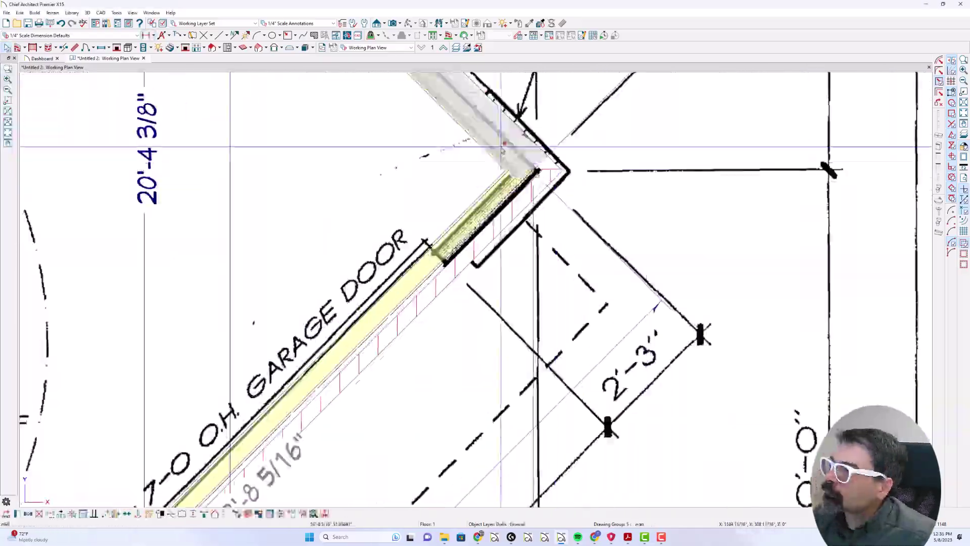
scroll(504, 145, "down", 6)
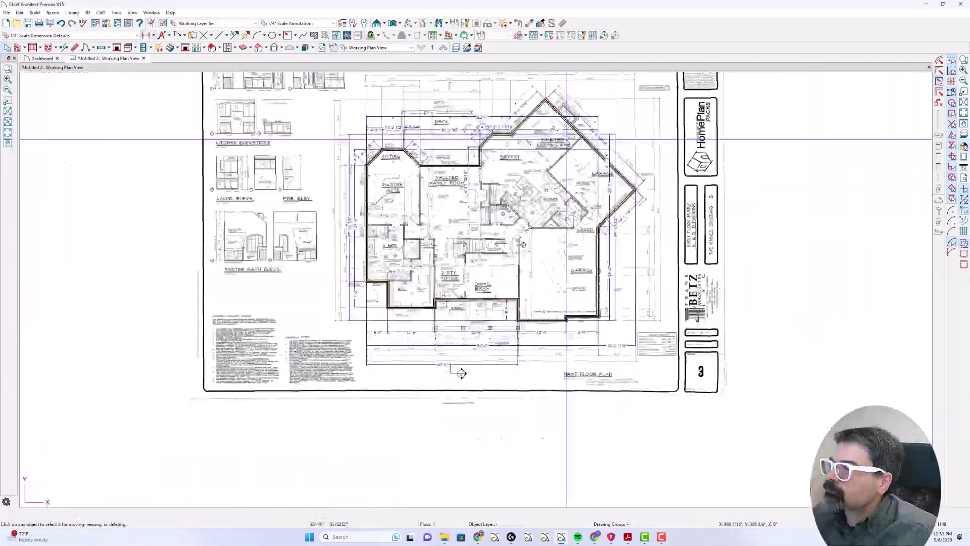
scroll(212, 369, "up", 4)
scroll(213, 369, "up", 2)
middle_click_drag(213, 369, 291, 322)
scroll(291, 323, "down", 2)
key("alt+Tab")
key("alt+Tab")
Give the exterior drywall layer of the Interior-4, Exist wall type a solid light yellow fill at 54% transparency.
scroll(612, 384, "up", 4)
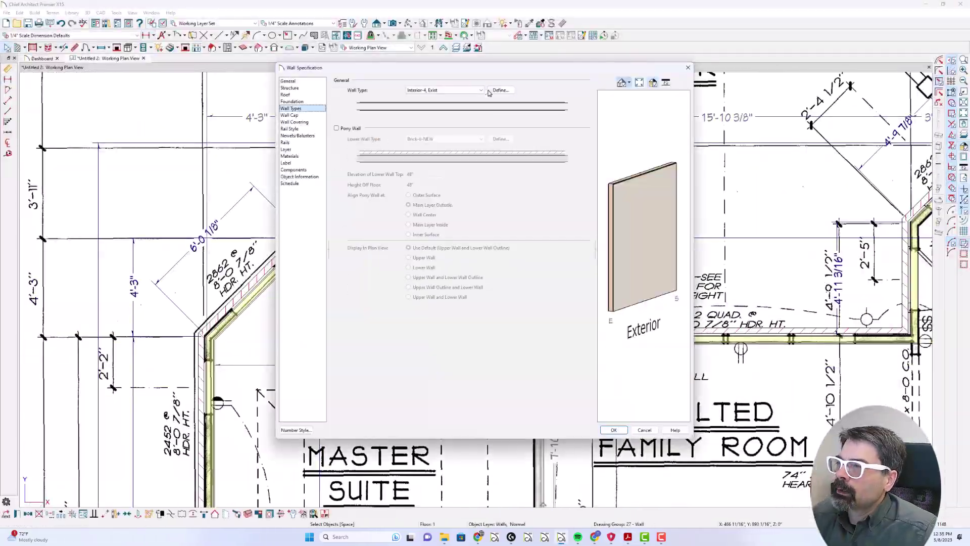
left_click(506, 92)
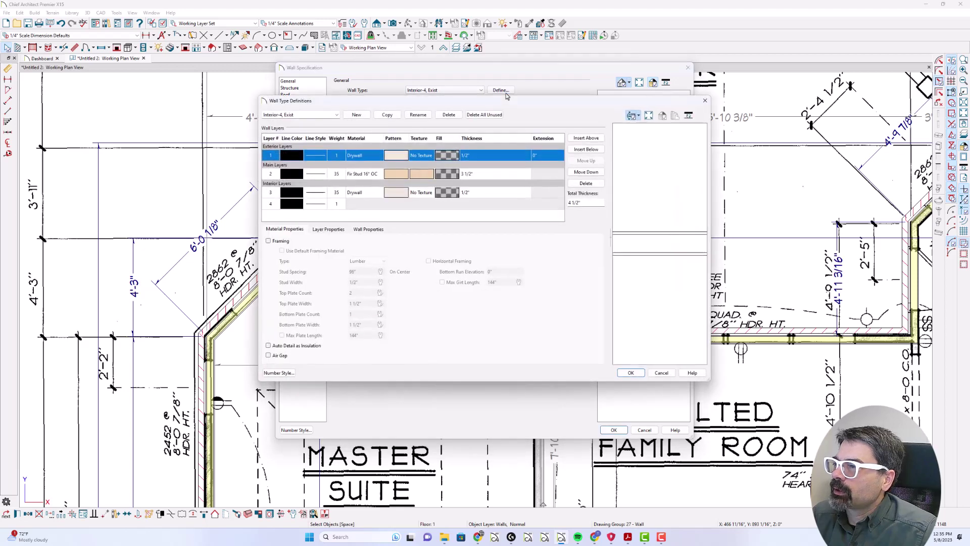
left_click(448, 155)
left_click(451, 115)
left_click(452, 124)
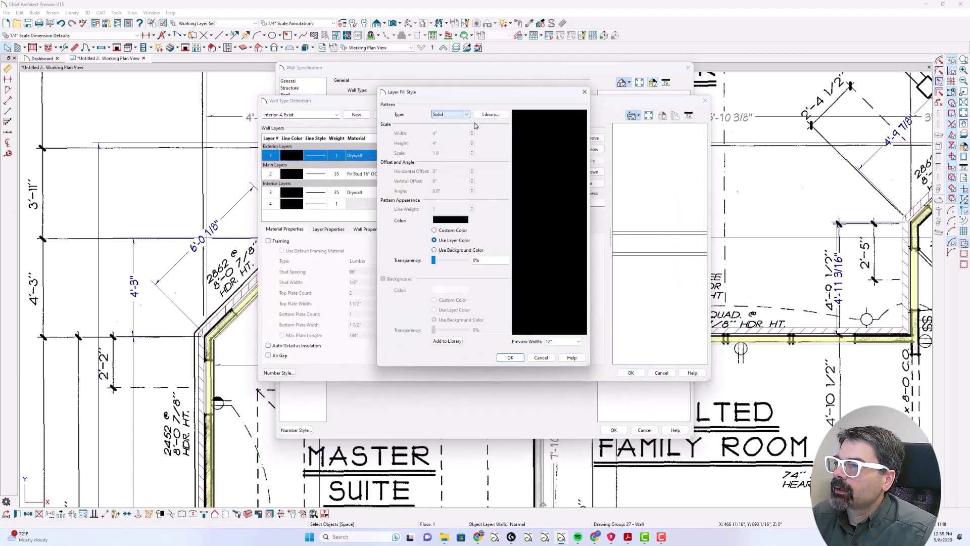
left_click(450, 220)
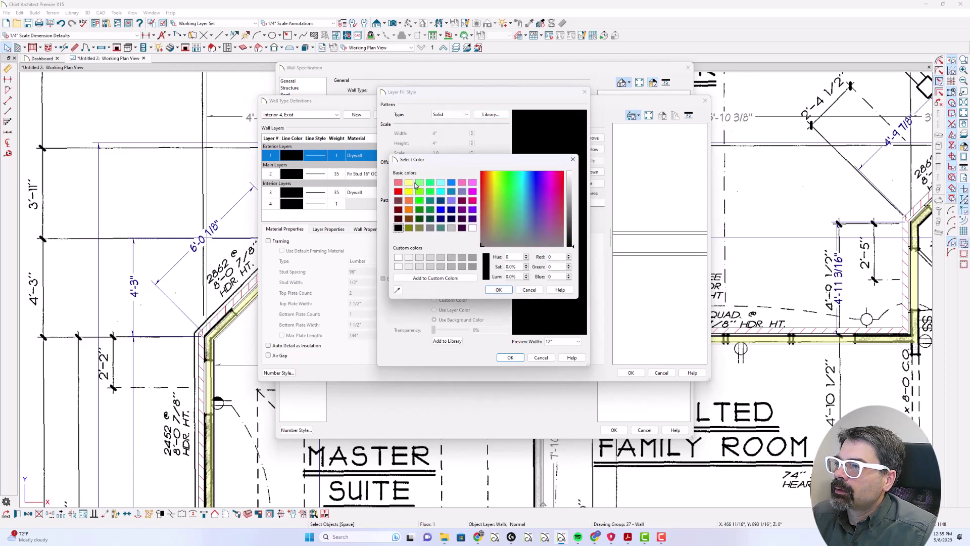
left_click(498, 290)
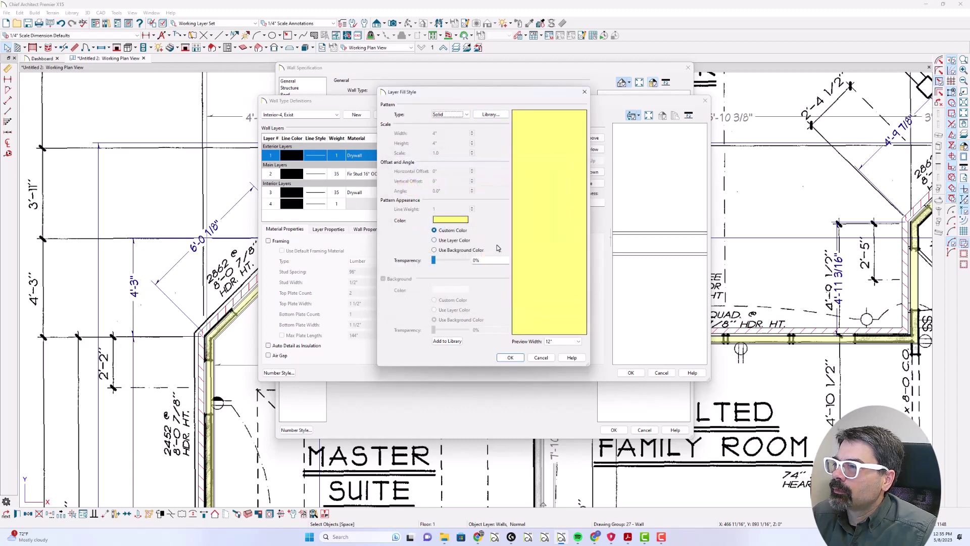
type("54")
key("Tab")
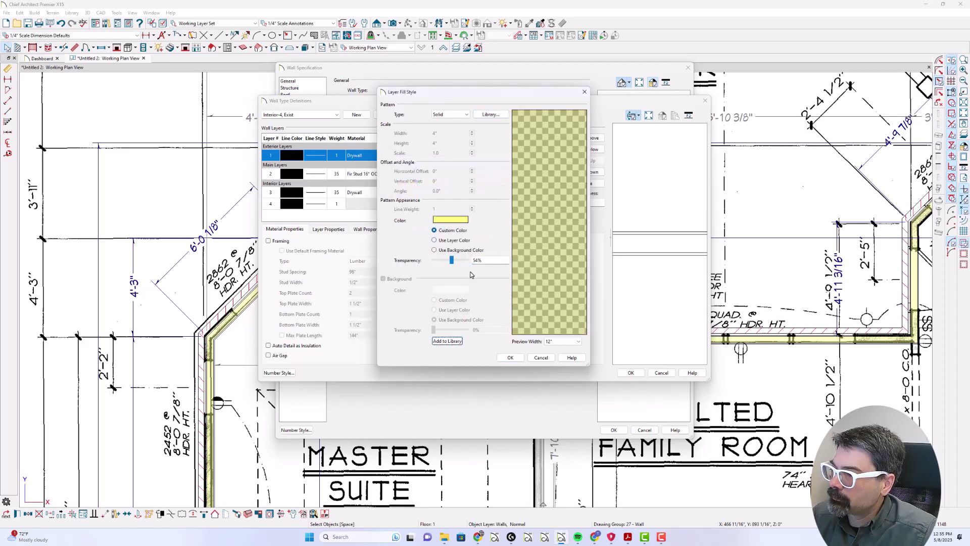
left_click(511, 358)
left_click(631, 372)
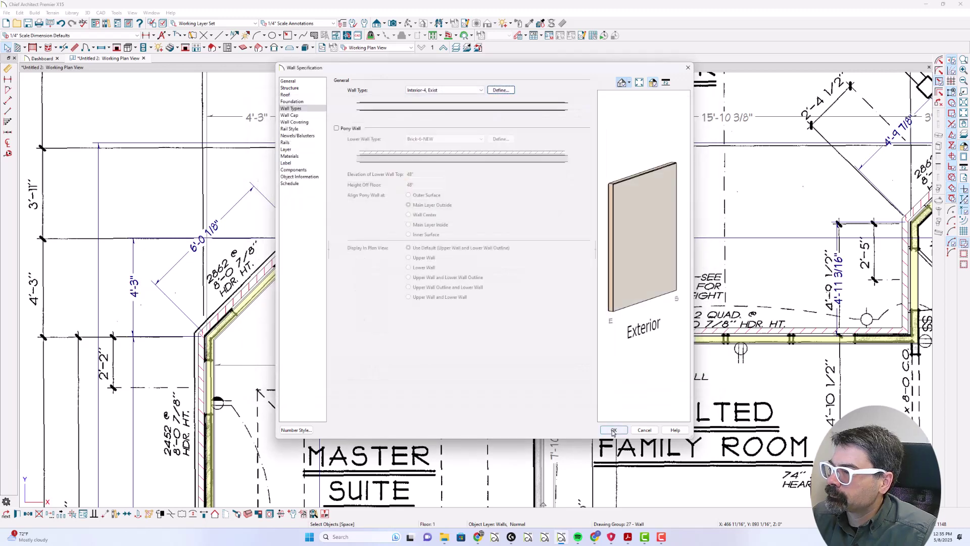
left_click(613, 430)
key("Escape")
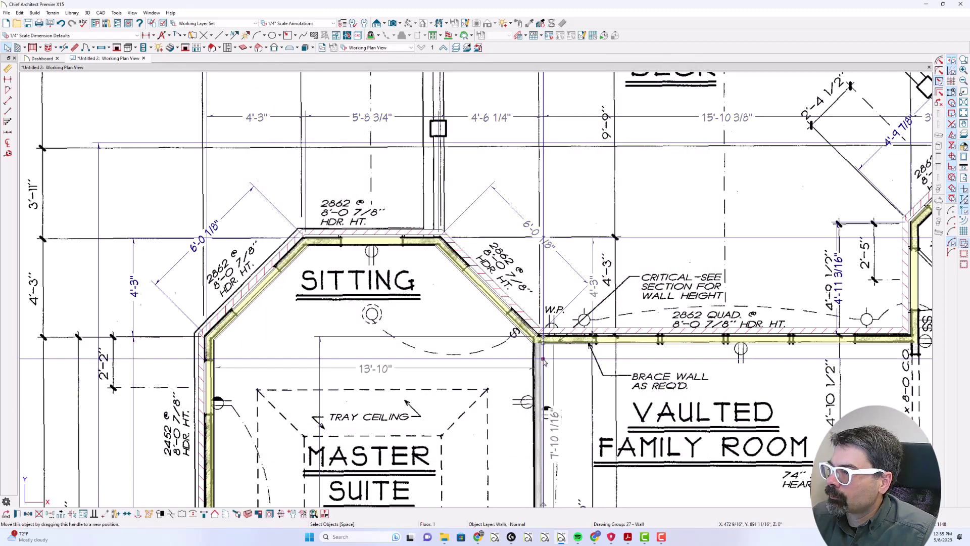
Reset the fill of the Interior-4, Exist wall type's exterior drywall layer to No Pattern.
double_click(559, 362)
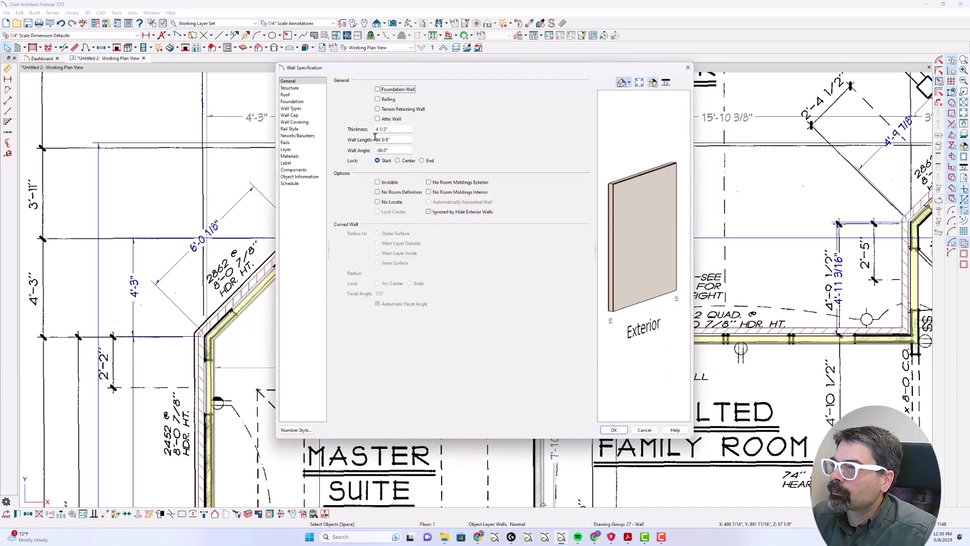
left_click(297, 109)
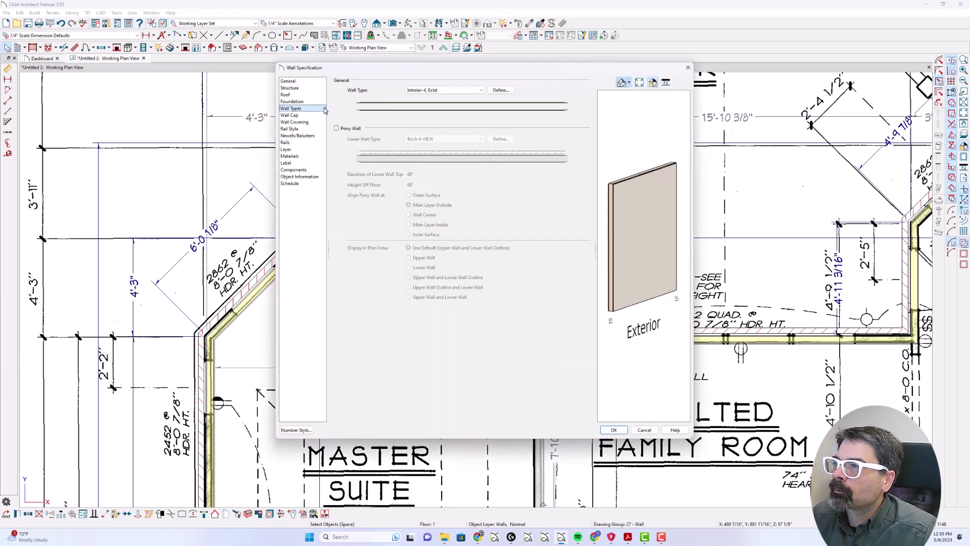
left_click(502, 90)
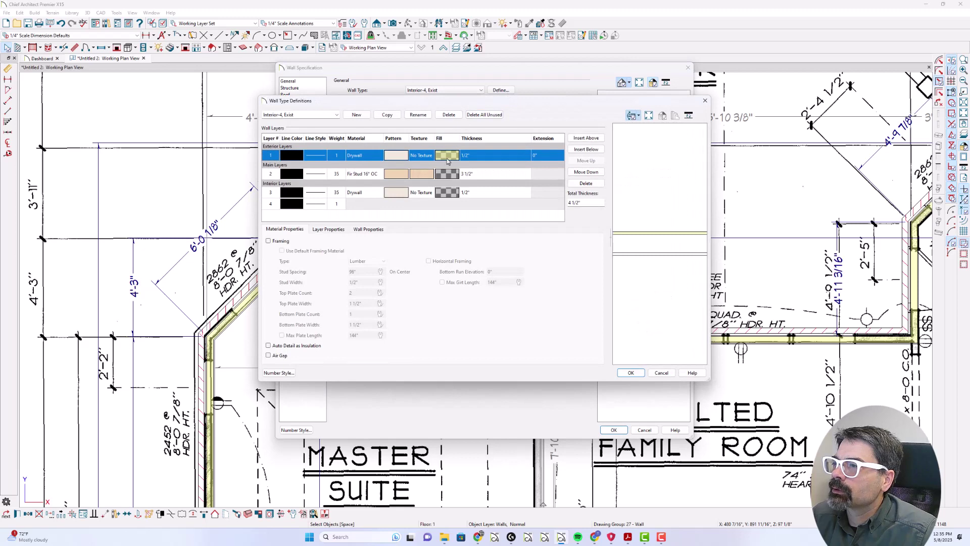
left_click(448, 161)
left_click(451, 115)
left_click(451, 125)
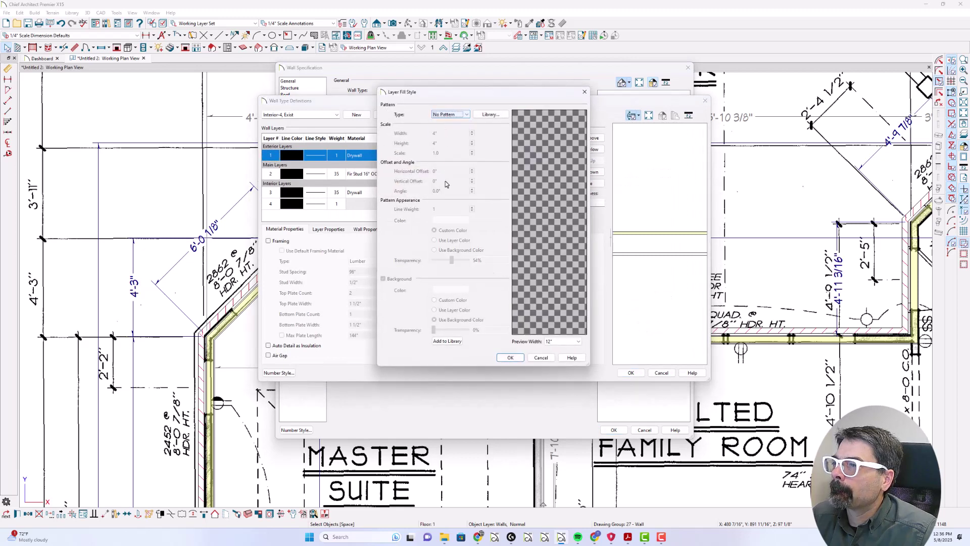
left_click(510, 357)
Give the Fir Stud main layer of Interior-4, Exist a solid light yellow fill (RGB 255, 255, 128) at 54% transparency.
left_click(447, 175)
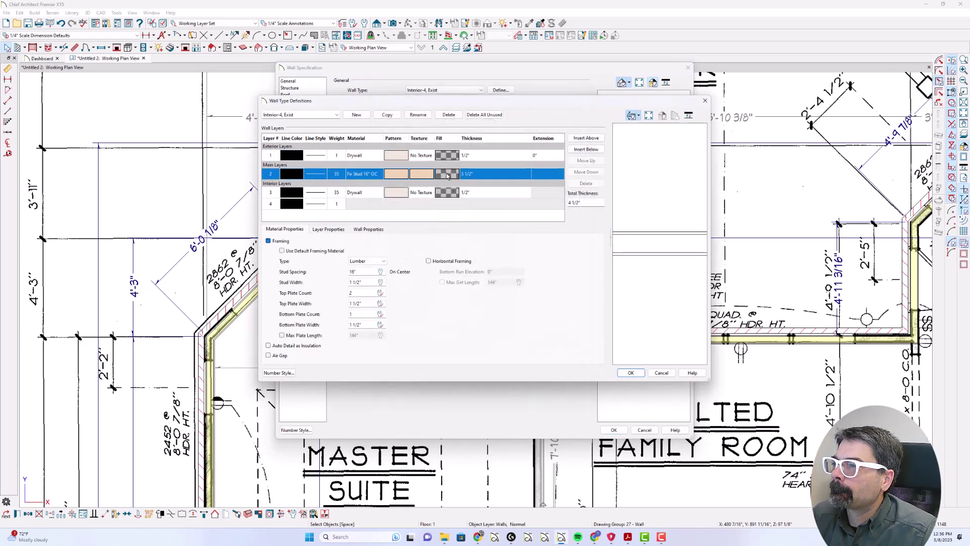
left_click(447, 176)
left_click(451, 115)
left_click(450, 126)
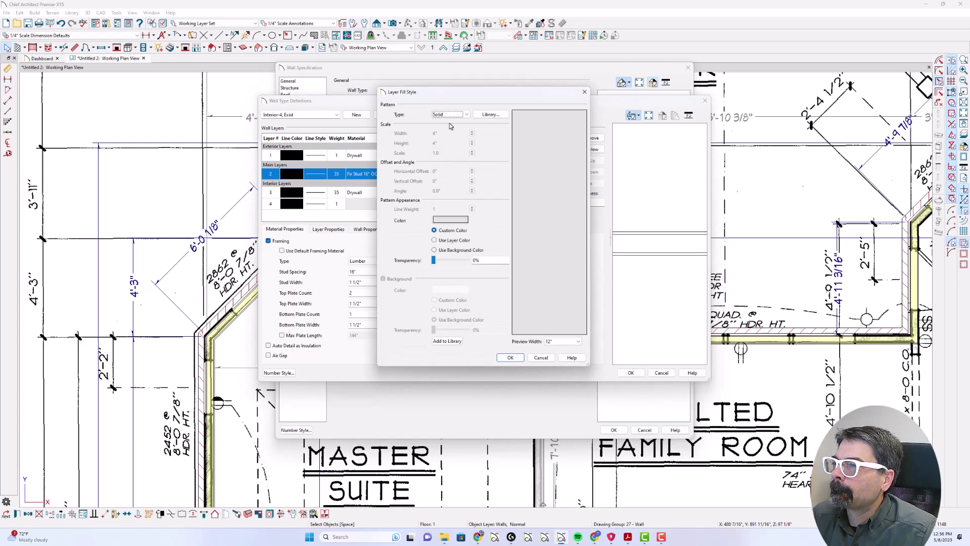
left_click(450, 219)
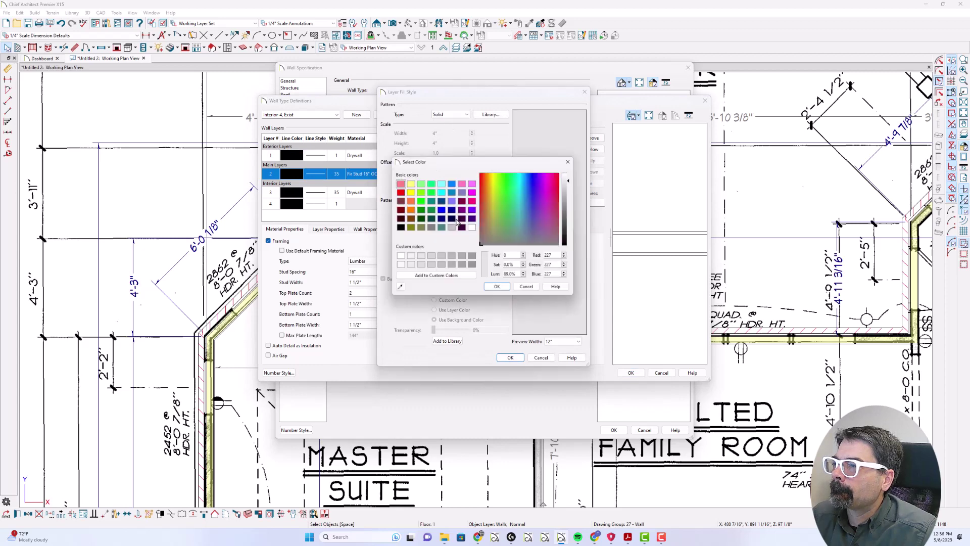
left_click(498, 290)
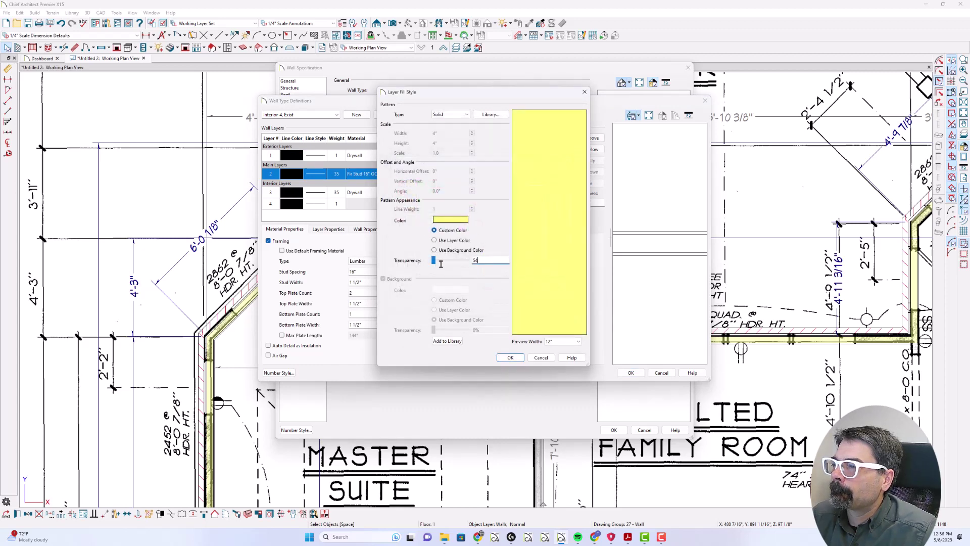
type("54")
left_click(510, 357)
left_click(637, 374)
left_click(617, 429)
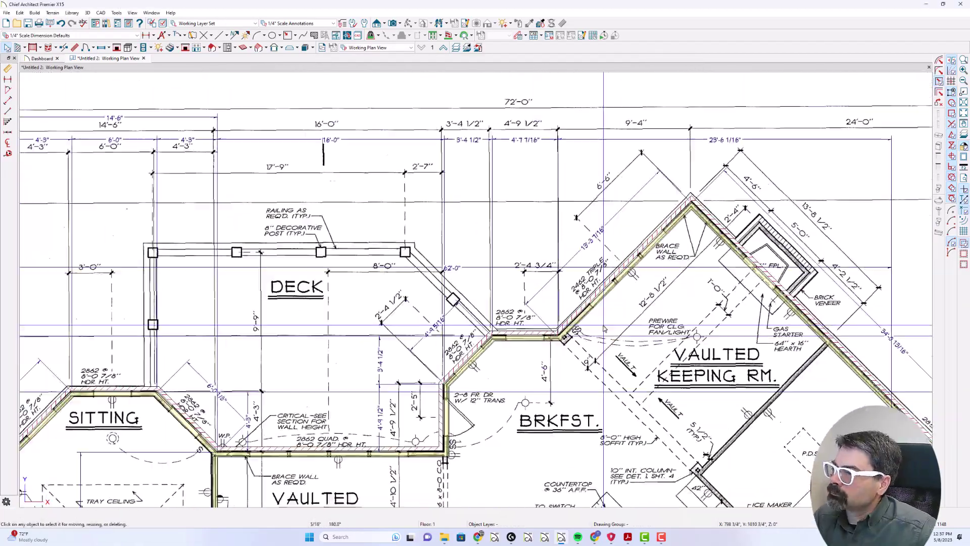
Examine the angled keeping room, kitchen and garage walls against the plan's printed dimensions, including in the PDF in Adobe Acrobat.
scroll(695, 199, "up", 5)
scroll(559, 180, "down", 6)
scroll(492, 95, "up", 3)
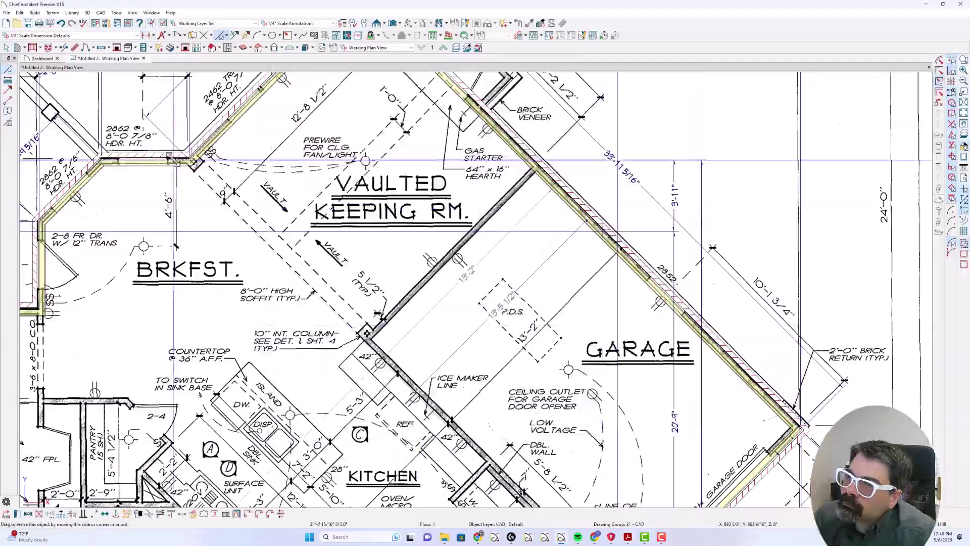
scroll(509, 379, "down", 5)
scroll(552, 370, "up", 4)
scroll(484, 288, "down", 4)
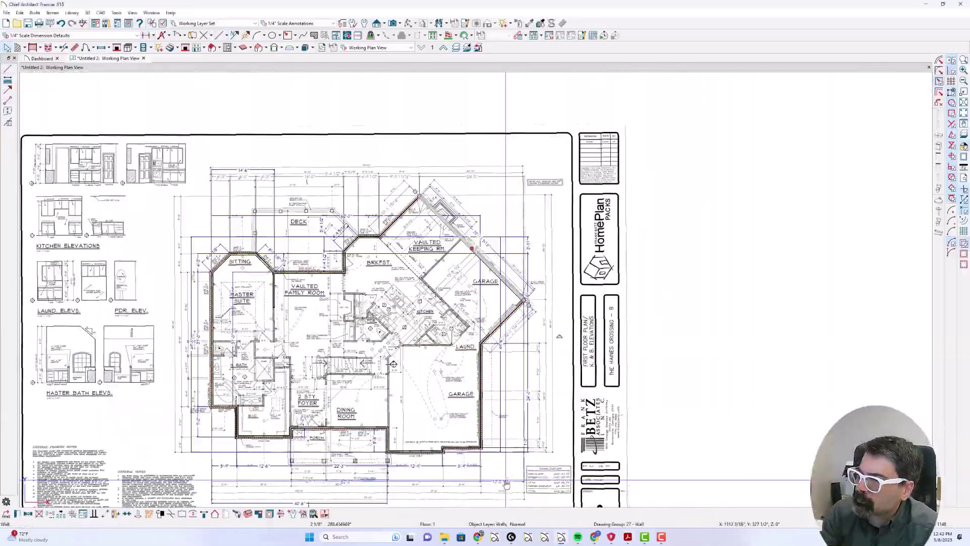
scroll(485, 287, "up", 4)
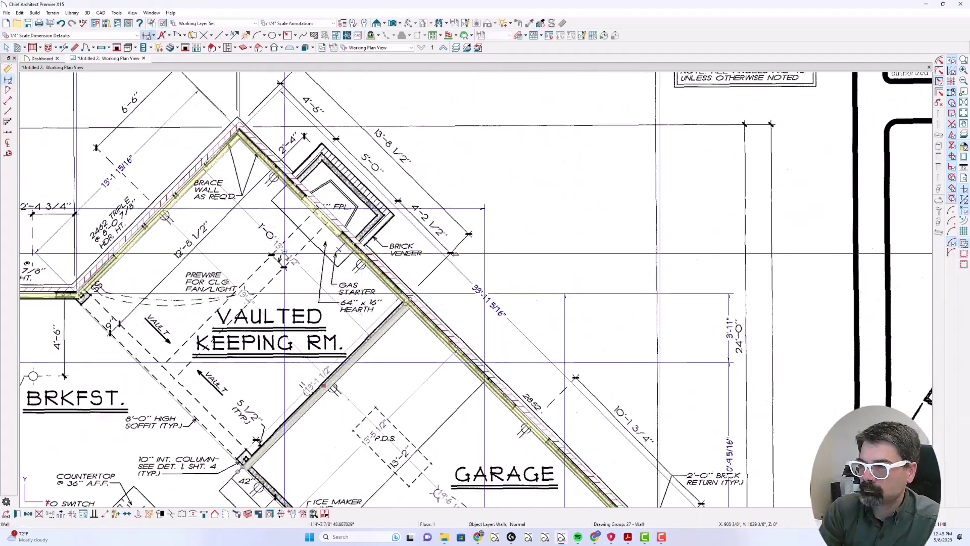
scroll(485, 288, "down", 3)
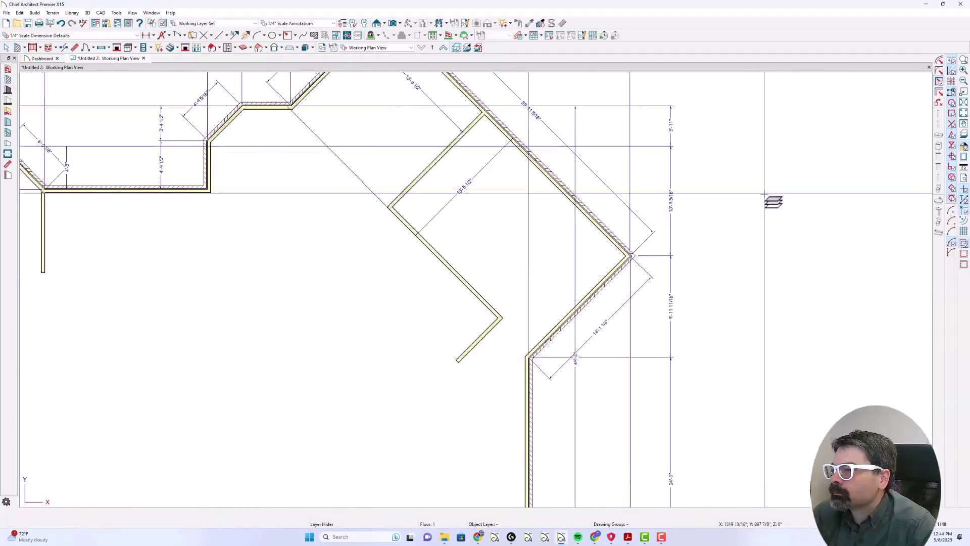
scroll(488, 263, "down", 3)
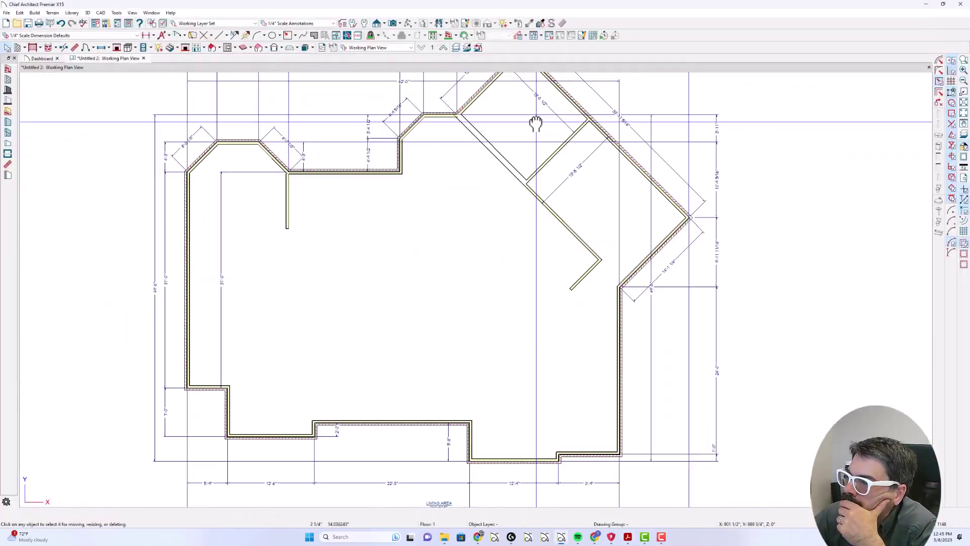
scroll(541, 136, "down", 2)
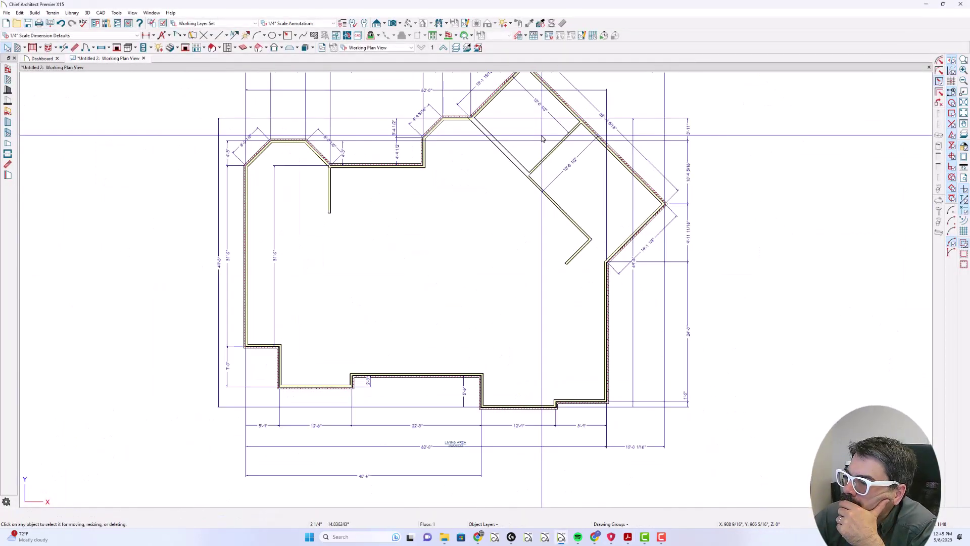
Turn on the display of the Picture/PDF Boxes layer to show the plan beneath the walls.
scroll(541, 135, "up", 1)
middle_click_drag(545, 159, 548, 202)
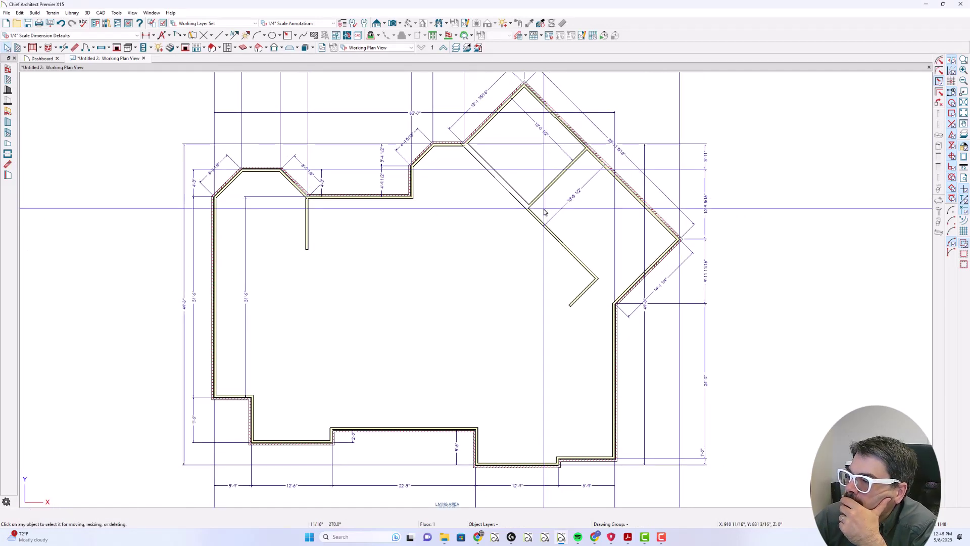
scroll(545, 212, "down", 1)
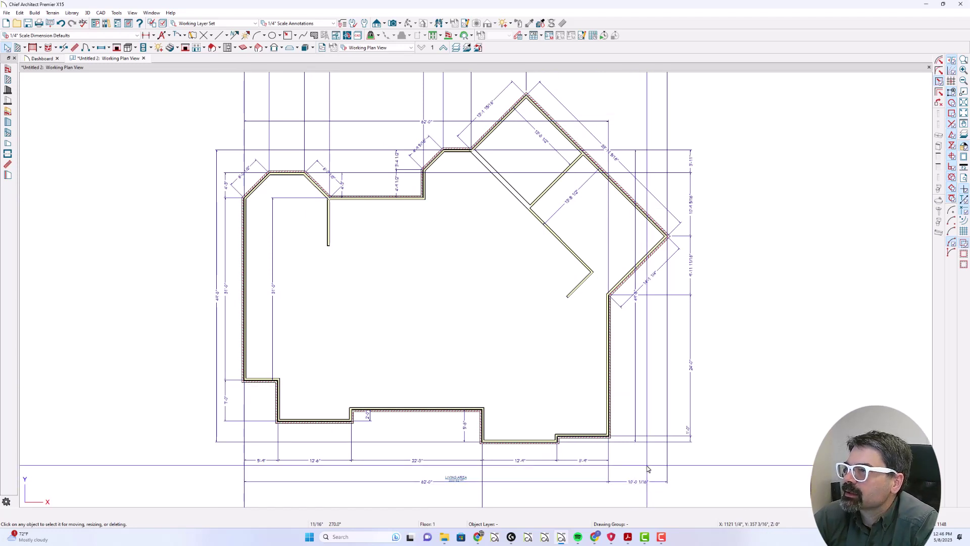
scroll(649, 488, "down", 1)
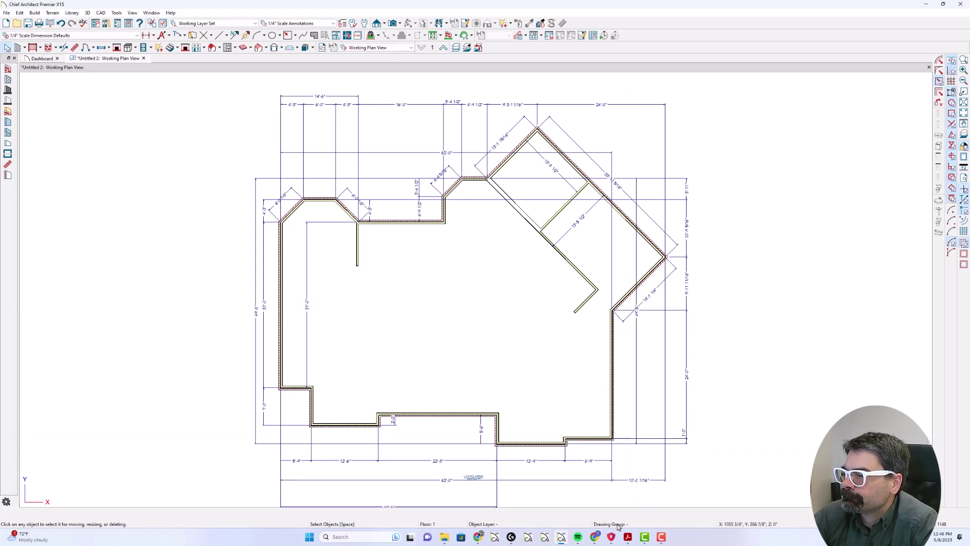
scroll(664, 220, "down", 1)
key("l")
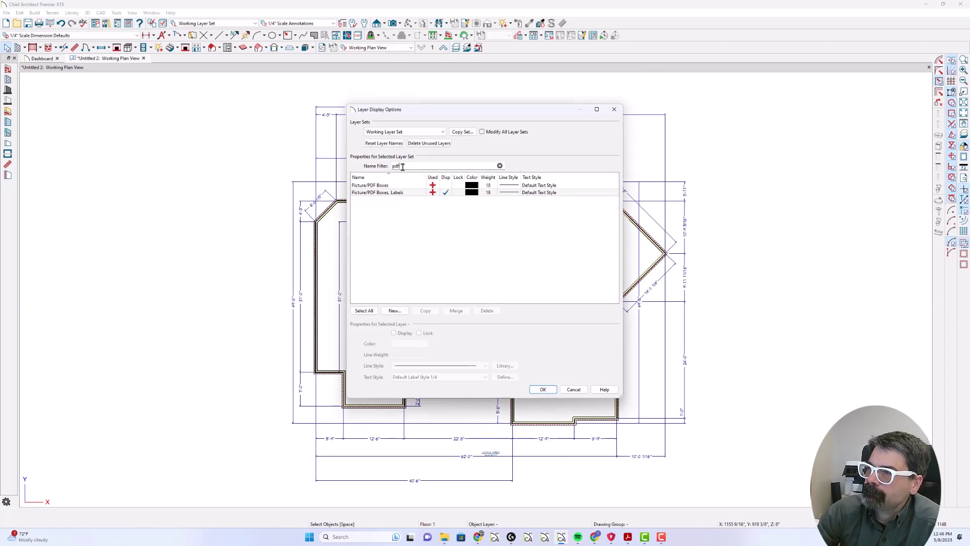
left_click(441, 186)
key("Return")
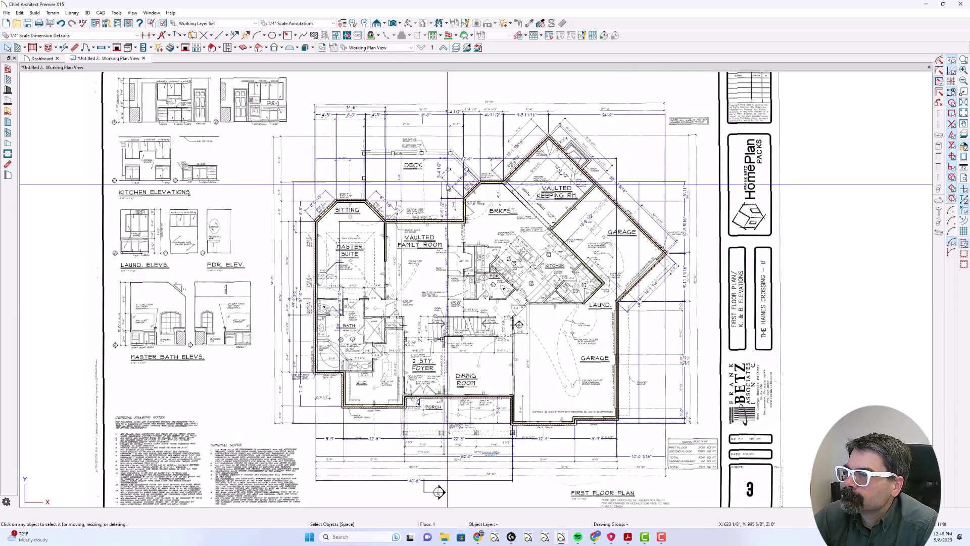
Move the angled garage exterior wall by setting the vertical dimension across the angled garage door wall to 120 inches.
scroll(695, 283, "up", 5)
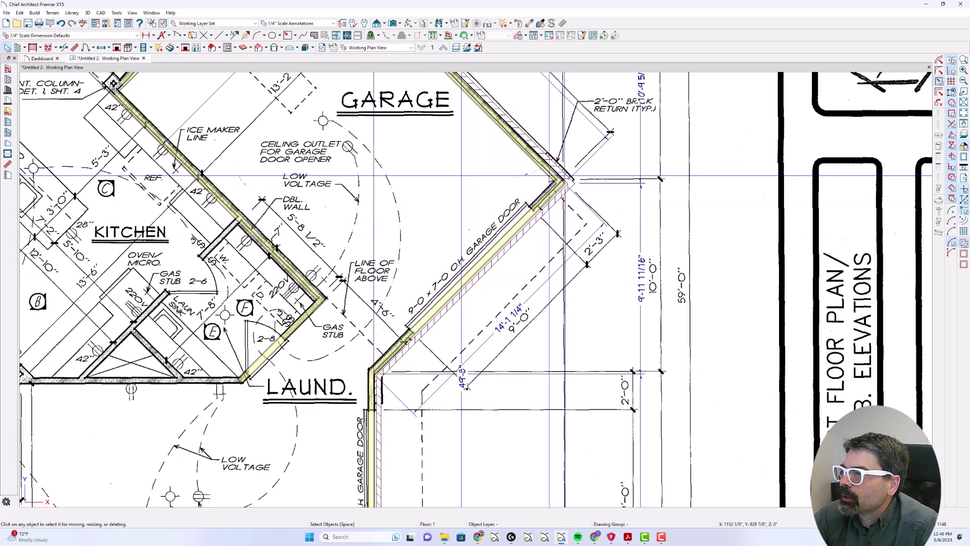
left_click(550, 167)
left_click(640, 279)
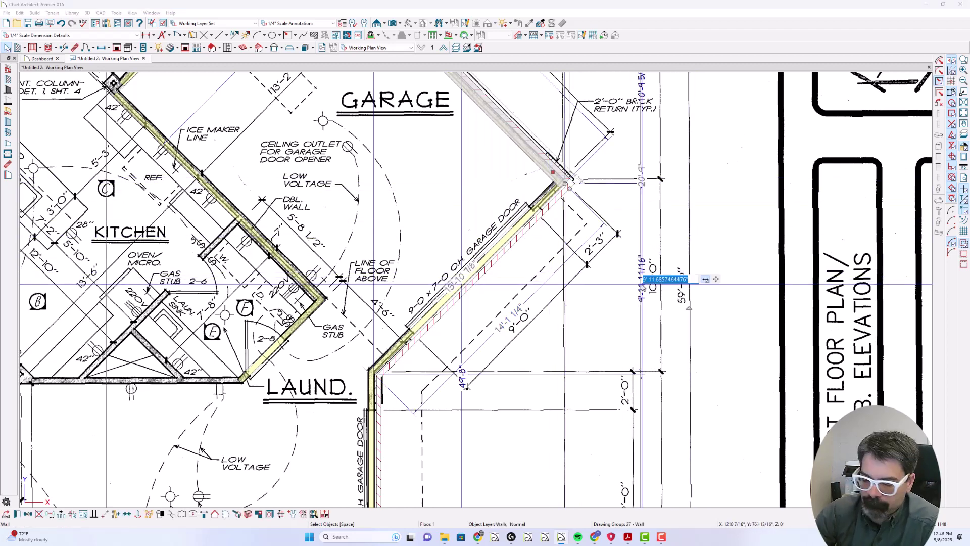
key("Return")
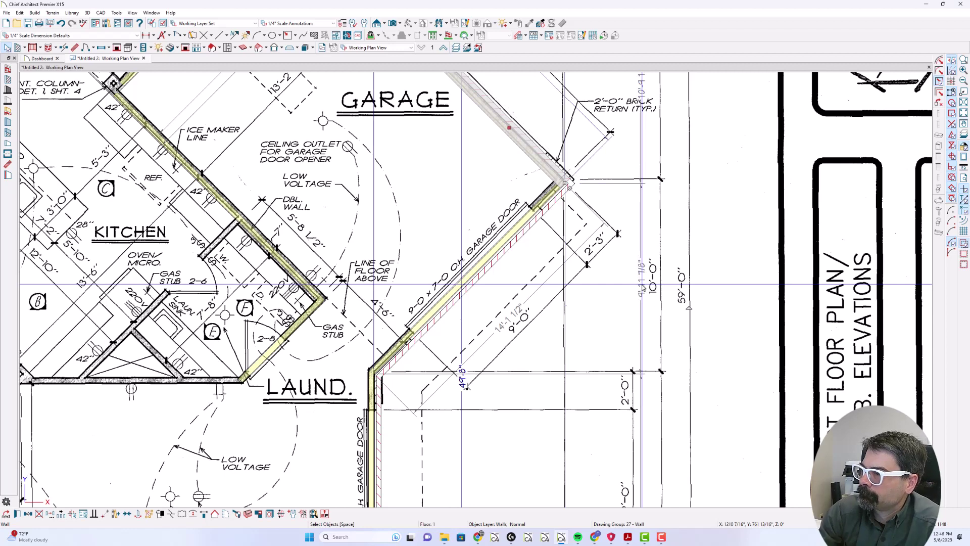
left_click(642, 284)
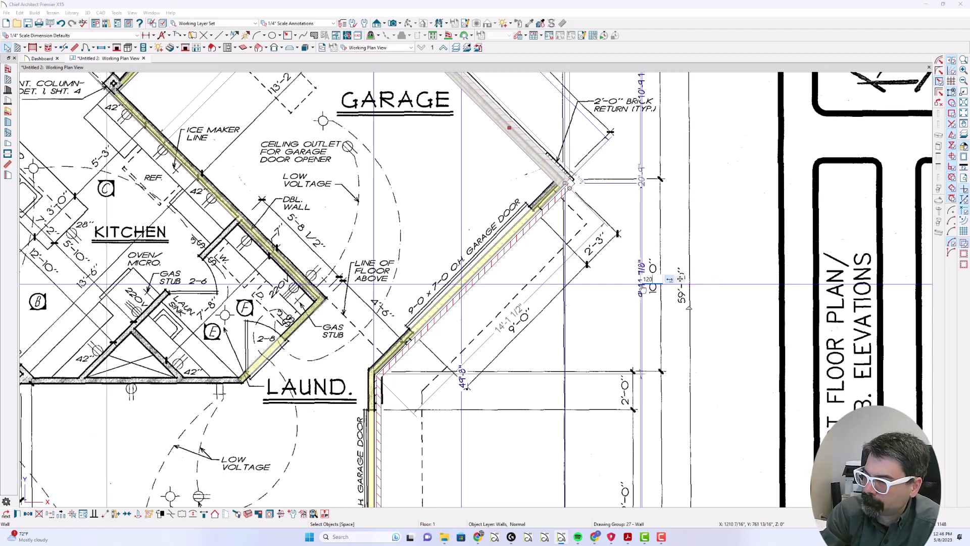
type("120")
key("Return")
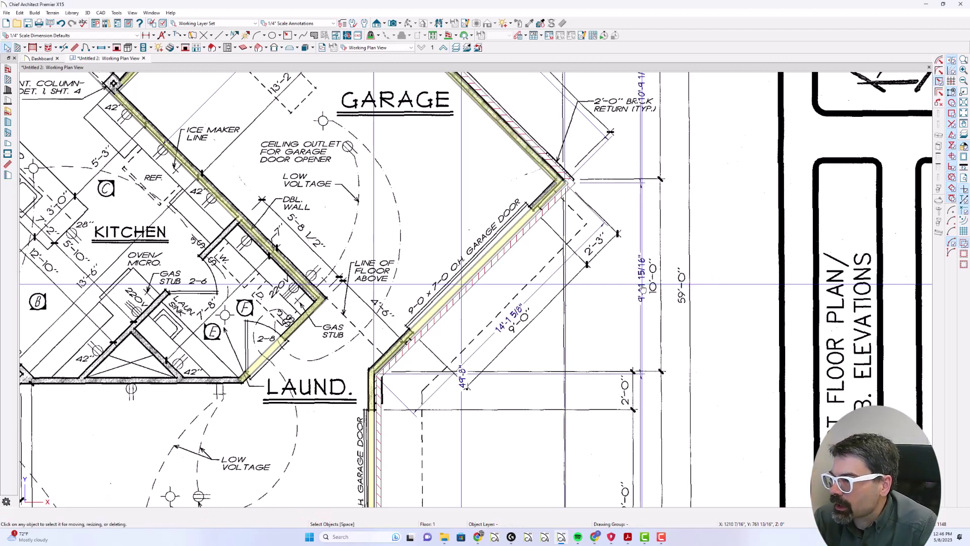
Check the angled garage door wall's dimensions against the printed plan, including in the PDF in Adobe Acrobat.
scroll(642, 289, "down", 3)
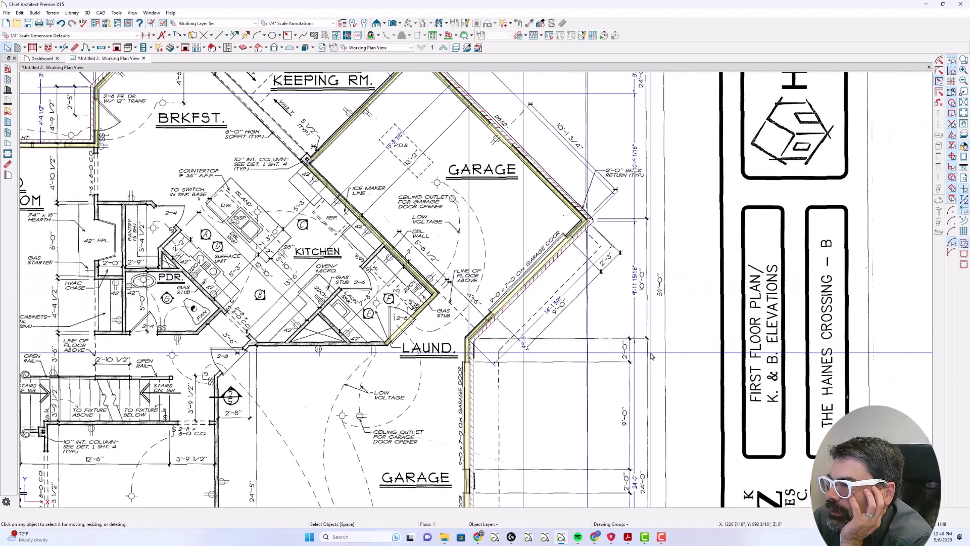
left_click(641, 365)
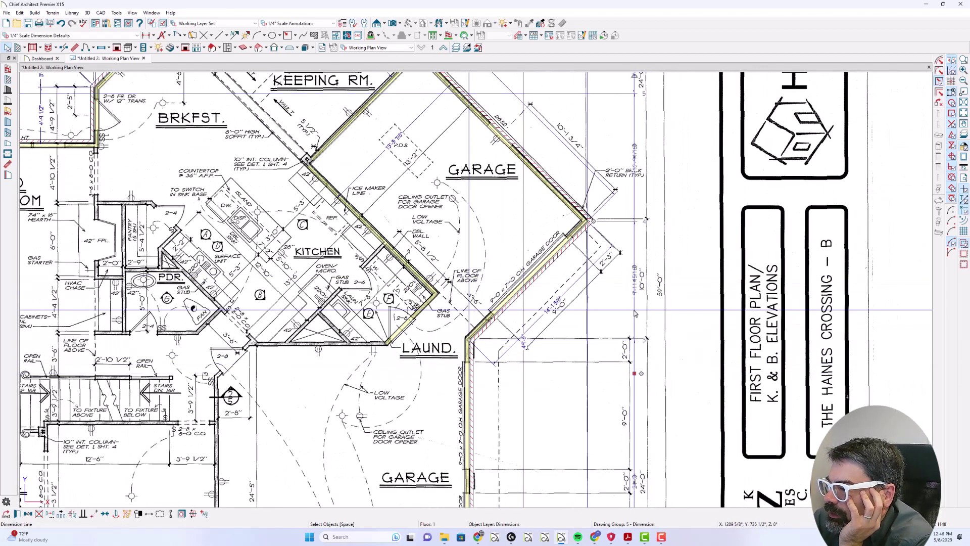
scroll(642, 369, "down", 2)
scroll(642, 354, "up", 4)
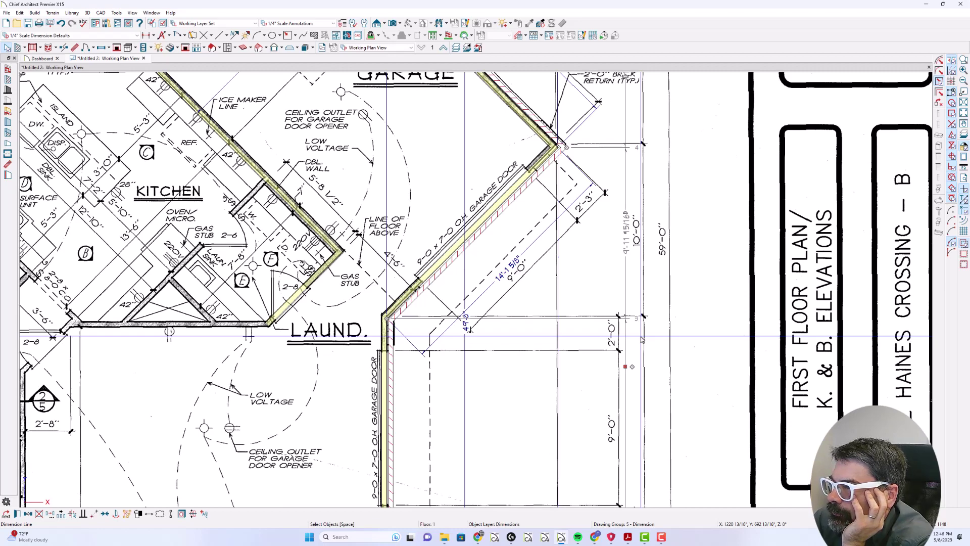
scroll(541, 334, "up", 1)
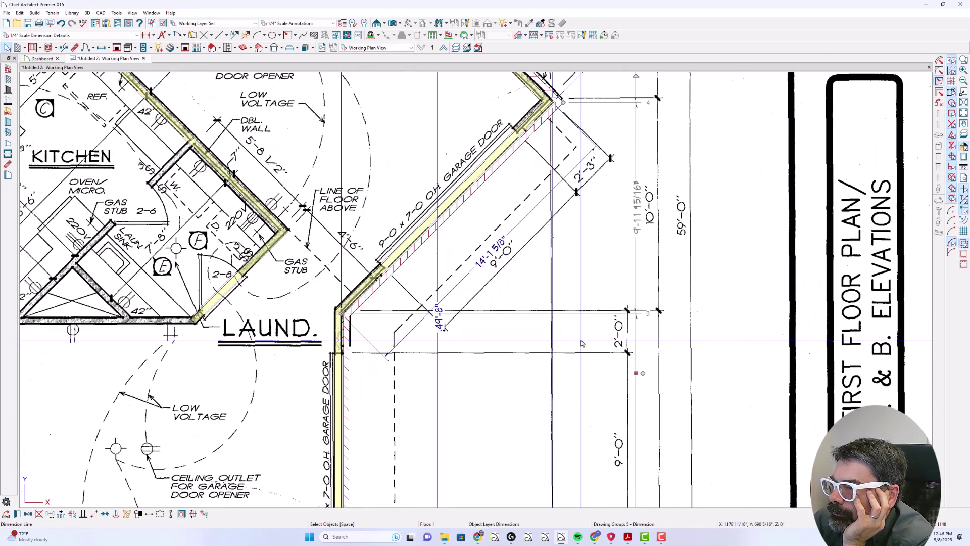
scroll(369, 336, "up", 2)
scroll(363, 337, "up", 1)
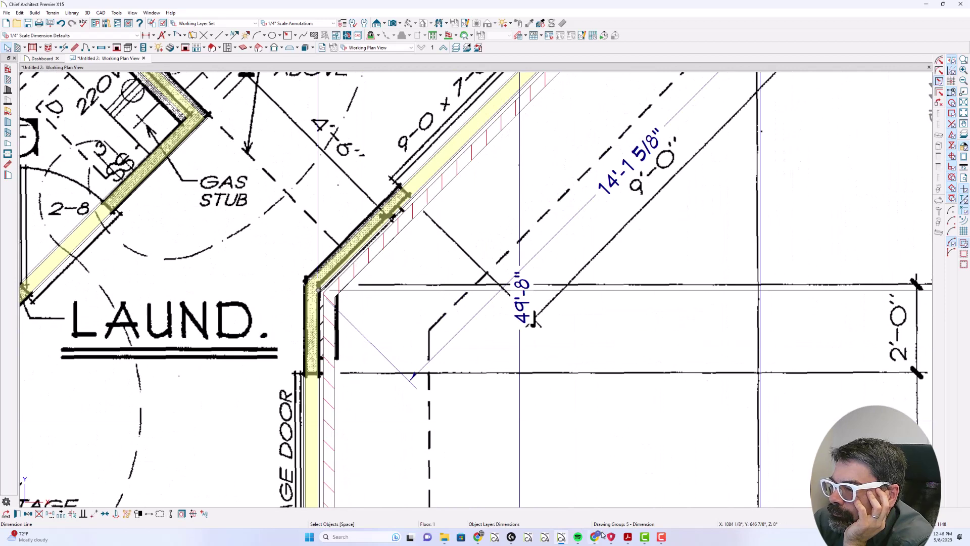
left_click(627, 538)
scroll(489, 331, "down", 5)
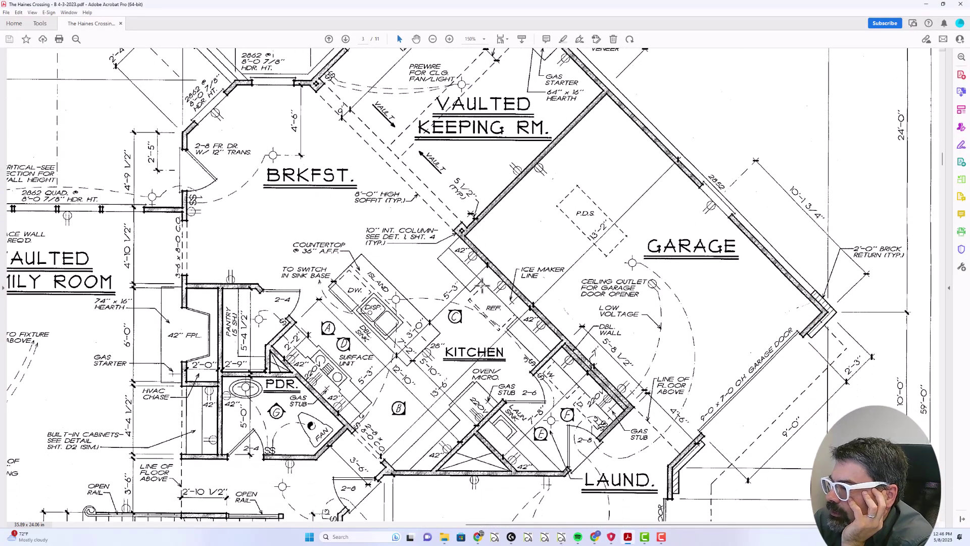
scroll(632, 336, "down", 1)
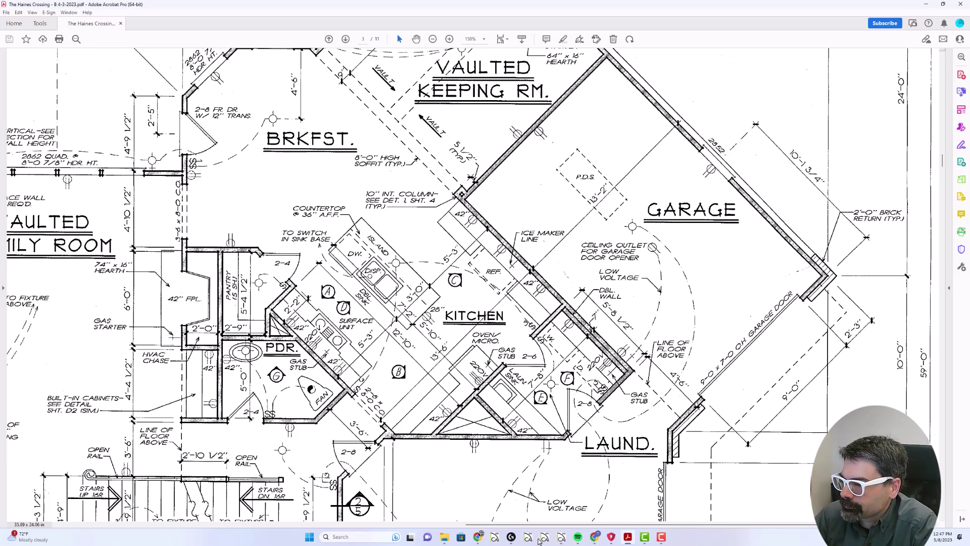
Switch back to Chief Architect and draw a 120 by 120 inch rectangle in the empty area beside the plan sheet.
left_click(559, 539)
scroll(258, 154, "down", 6)
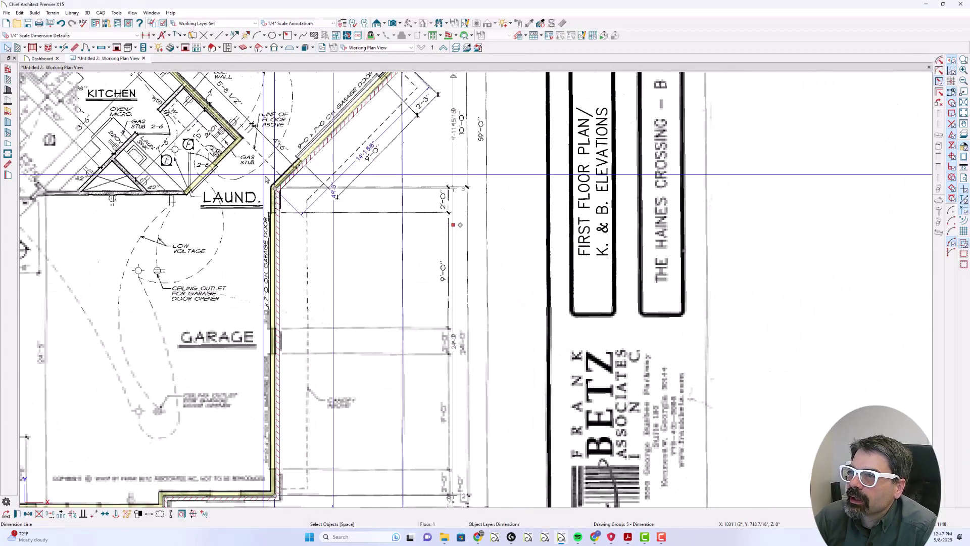
left_click(288, 36)
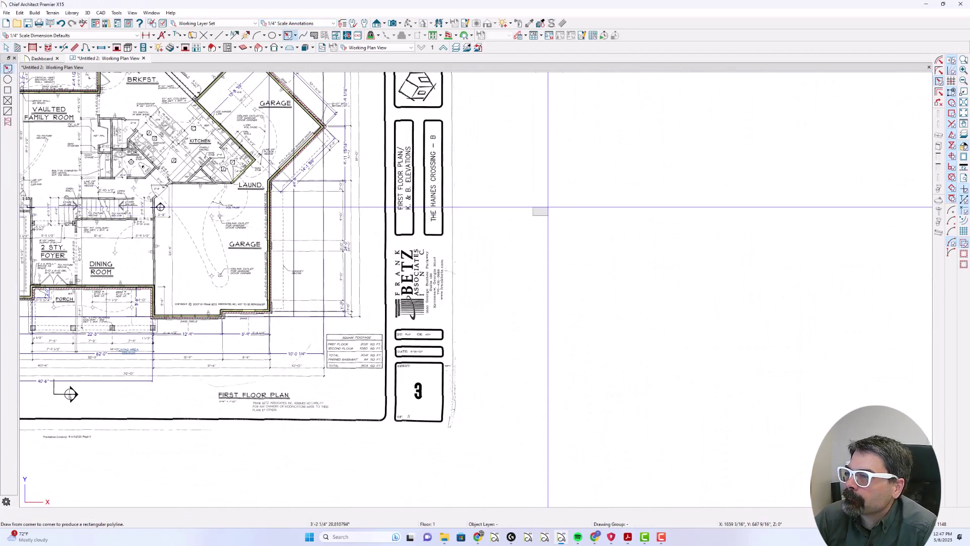
left_click_drag(533, 214, 587, 178)
key("Tab")
type("12")
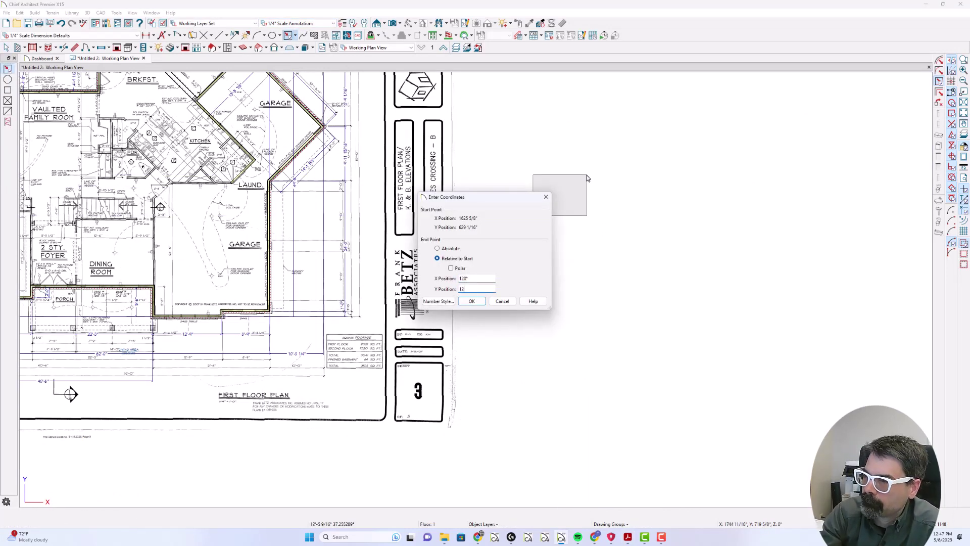
type("0")
key("Return")
Dimension the diagonal of the square with an end-to-end dimension between its opposite corners.
key("l")
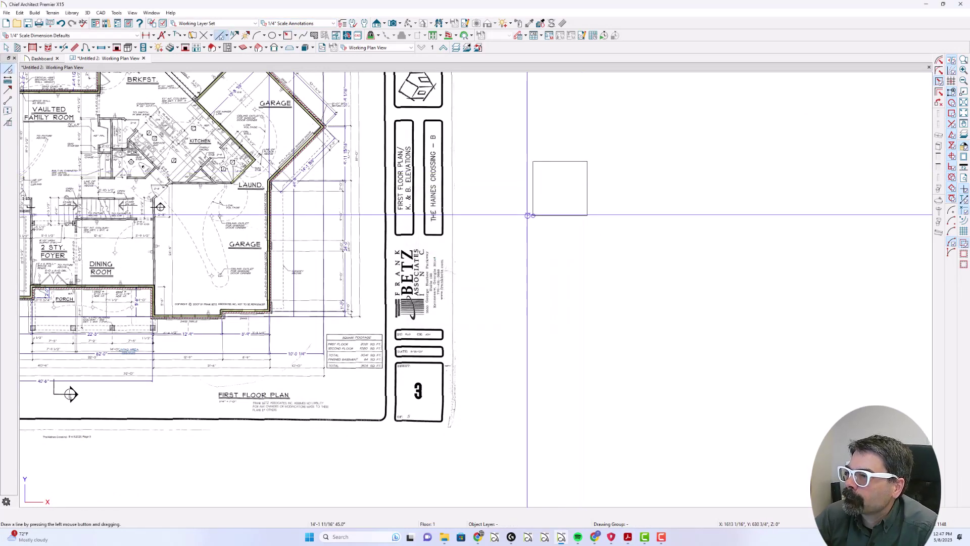
left_click(145, 37)
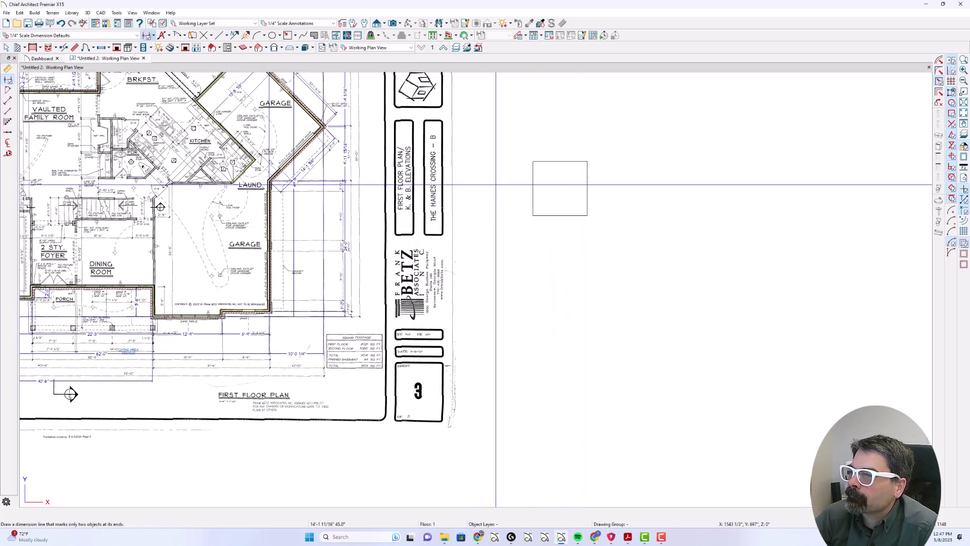
left_click_drag(533, 215, 606, 208)
left_click(576, 173)
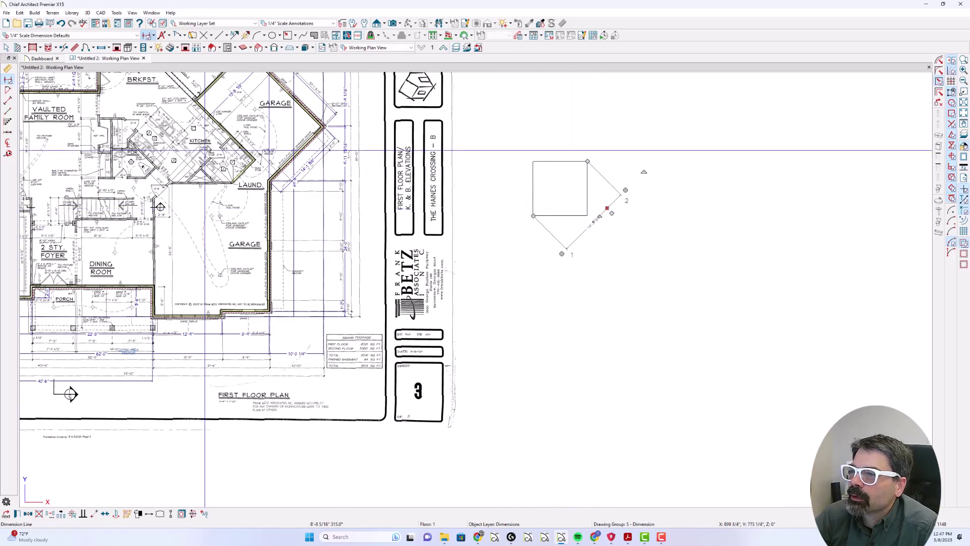
Compare the angled garage door wall's dimension with the square's diagonal and review the surrounding exterior walls.
scroll(318, 126, "up", 7)
scroll(328, 88, "down", 3)
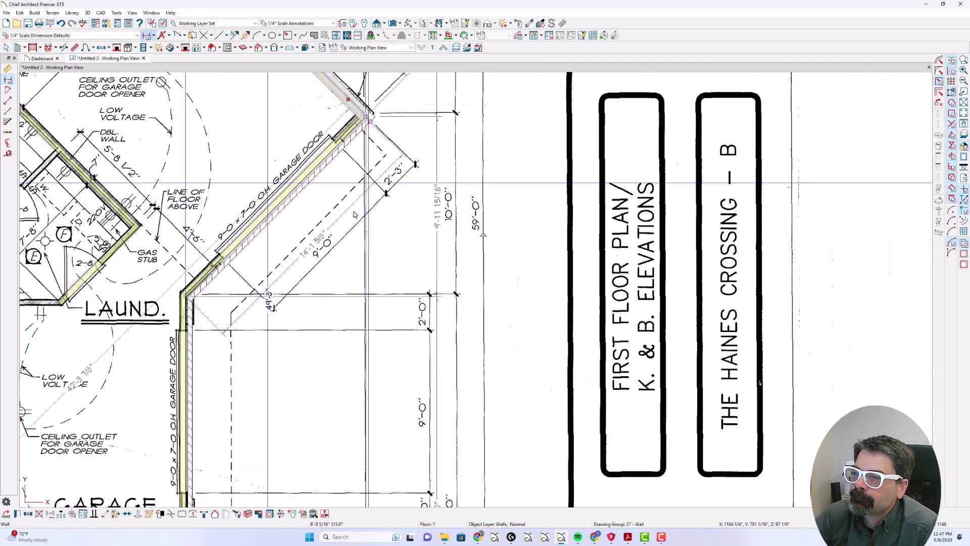
scroll(267, 277, "down", 3)
left_click(265, 276)
scroll(418, 212, "down", 2)
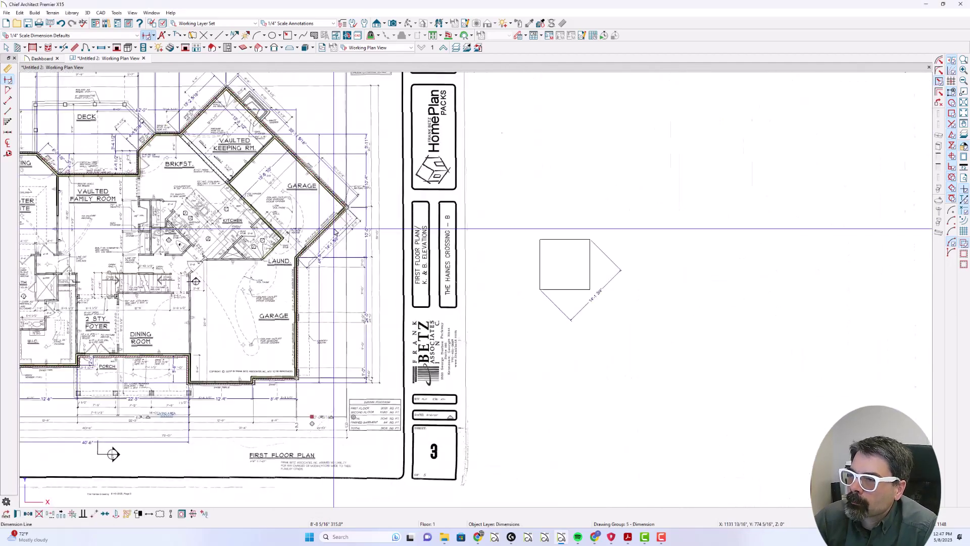
scroll(345, 206, "up", 8)
scroll(444, 158, "down", 8)
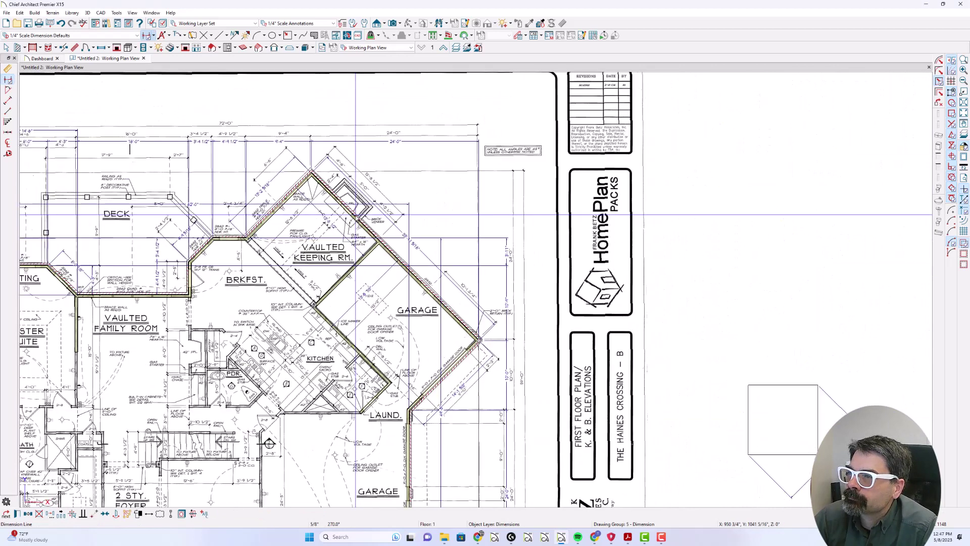
key("Escape")
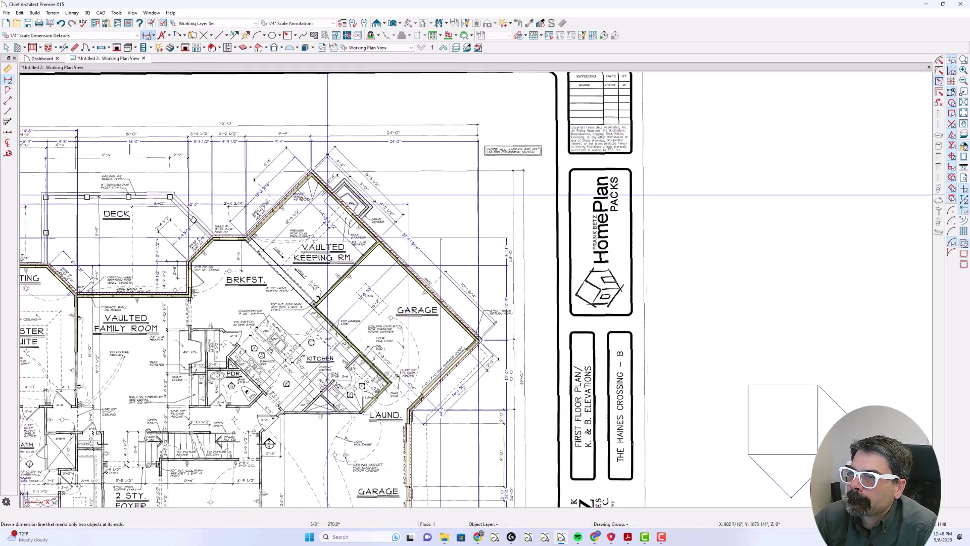
scroll(502, 211, "down", 1)
scroll(502, 211, "down", 3)
scroll(385, 335, "up", 3)
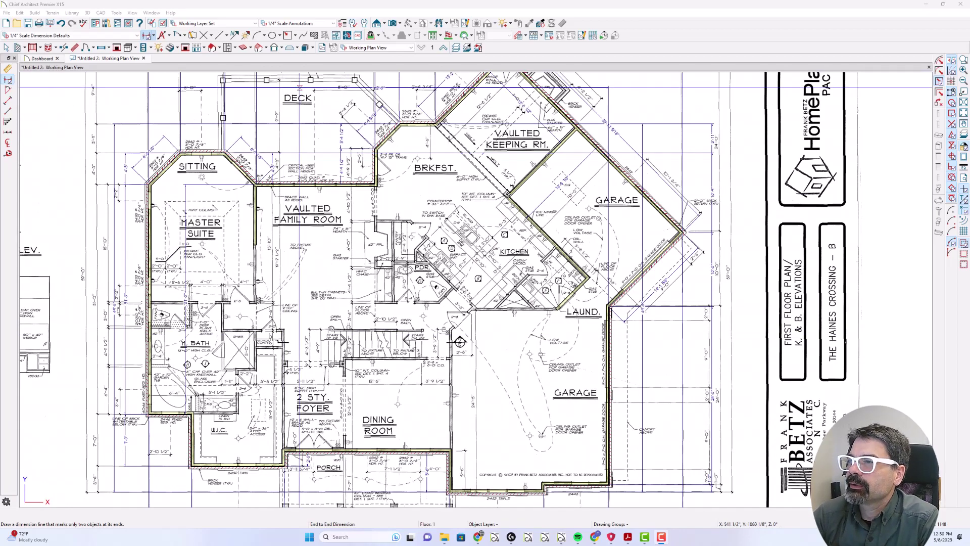
Examine the traced interior walls against the printed plan, from the master bath and closets to the kitchen and laundry.
left_click(18, 47)
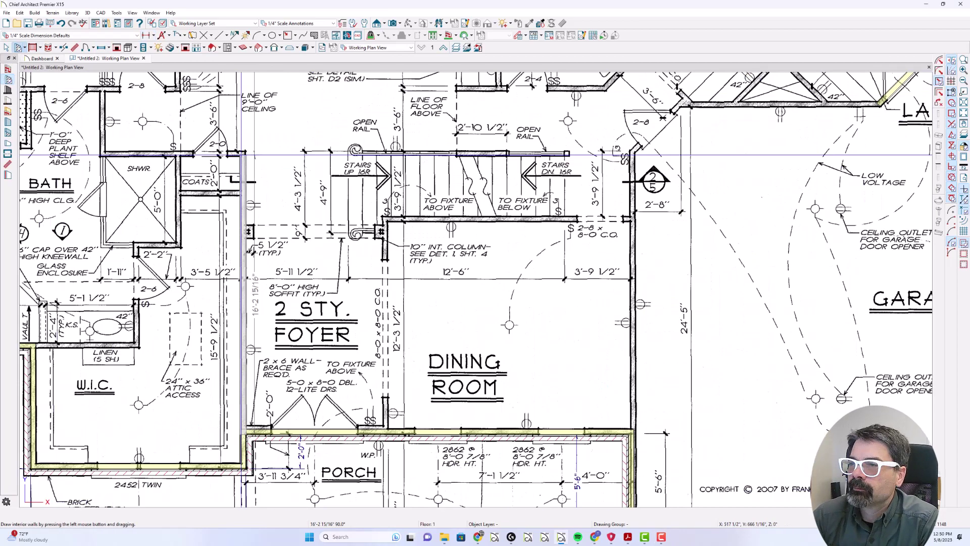
scroll(482, 462, "down", 3)
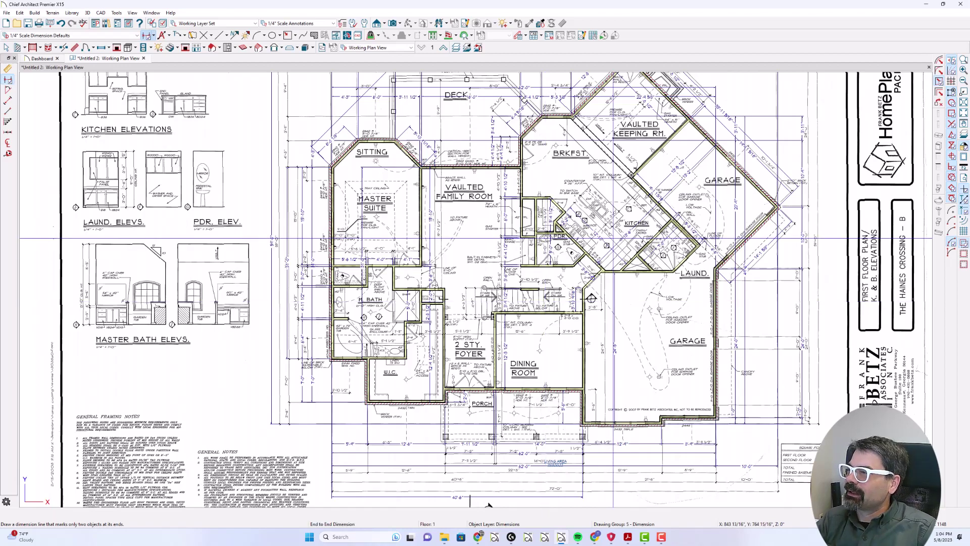
middle_click_drag(609, 238, 562, 280)
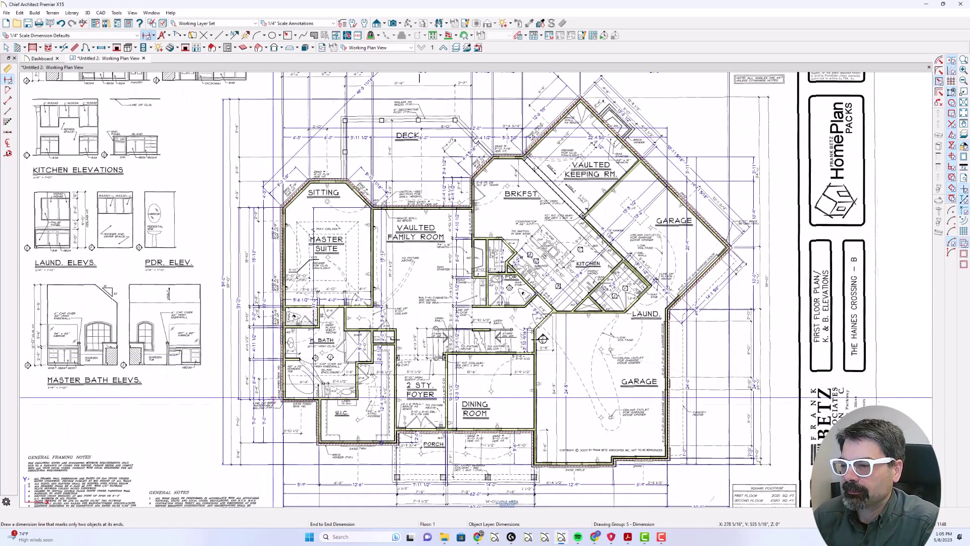
scroll(253, 357, "up", 2)
scroll(265, 357, "up", 2)
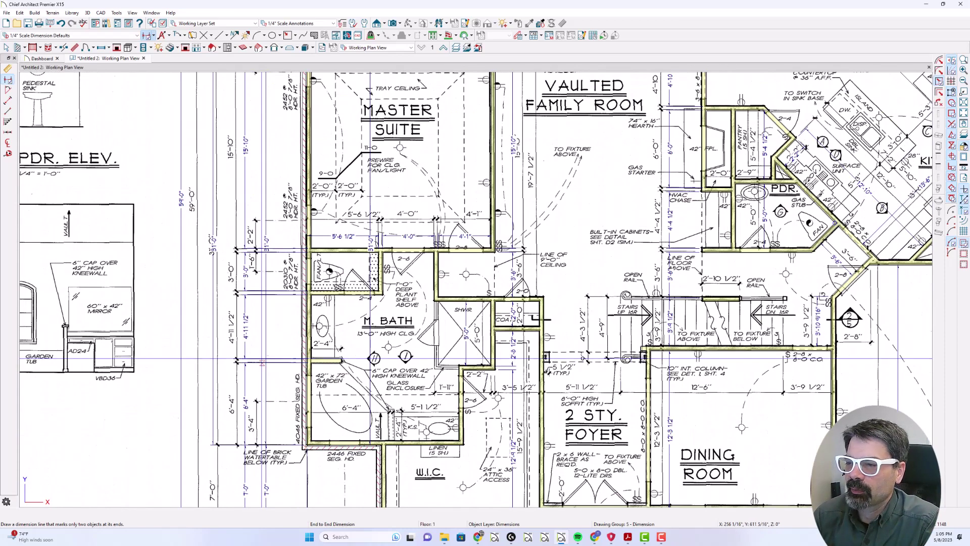
scroll(253, 373, "down", 1)
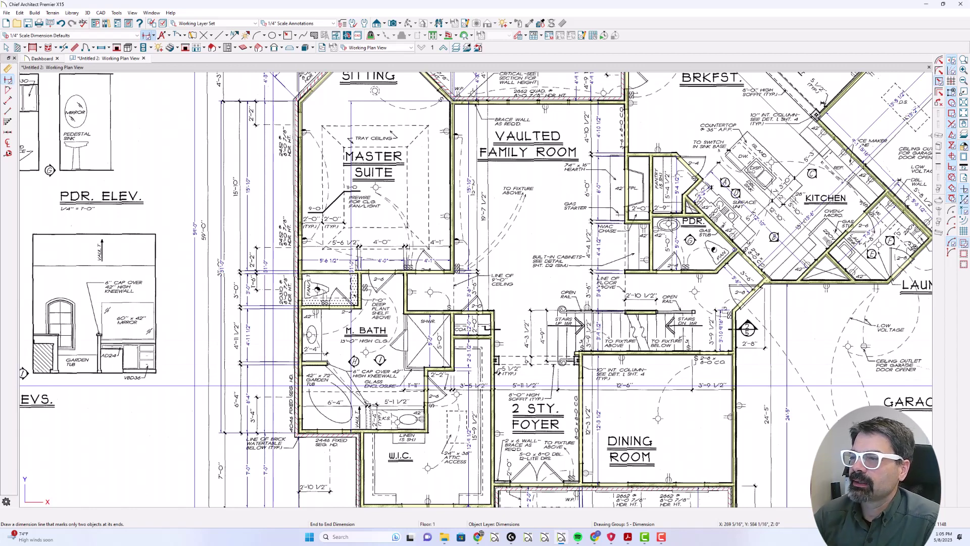
middle_click_drag(409, 340, 346, 336)
scroll(345, 336, "down", 1)
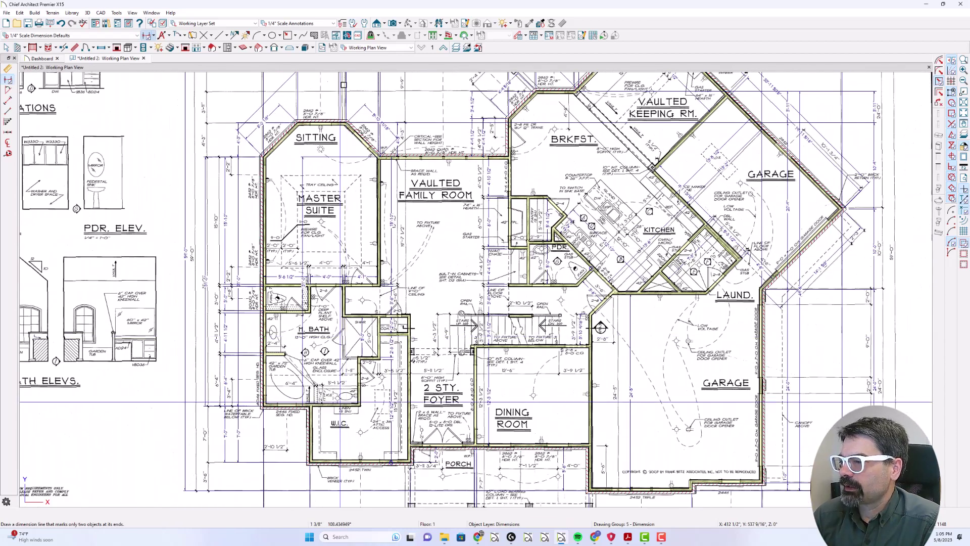
Break the front exterior wall at the foyer and dining room partition and set the foyer section's wall type to Brick-6-Exist.
scroll(474, 454, "up", 2)
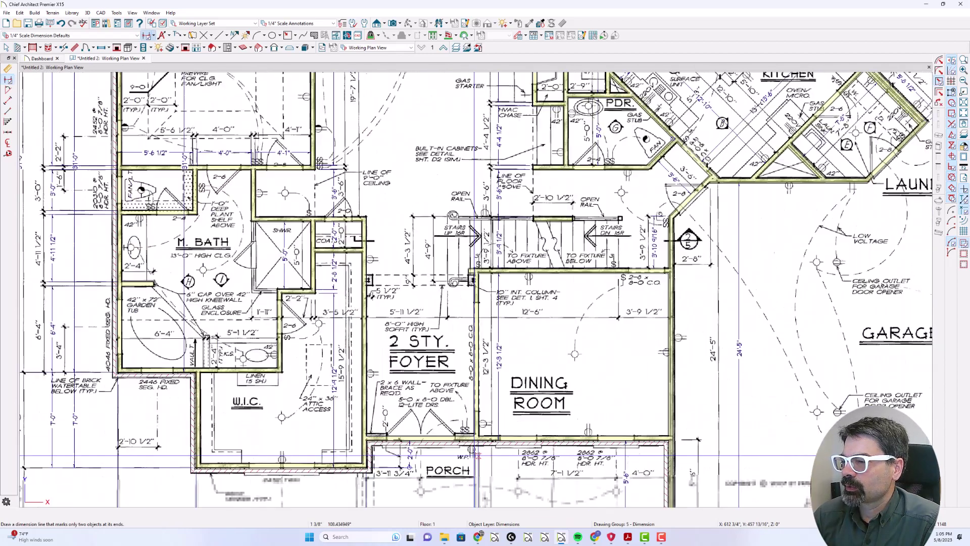
scroll(478, 456, "up", 1)
key("space")
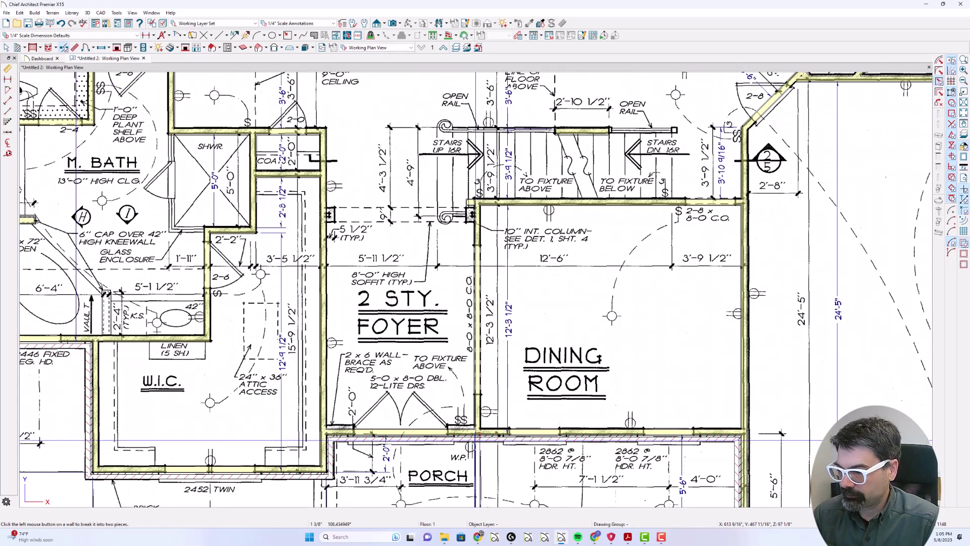
left_click(463, 434)
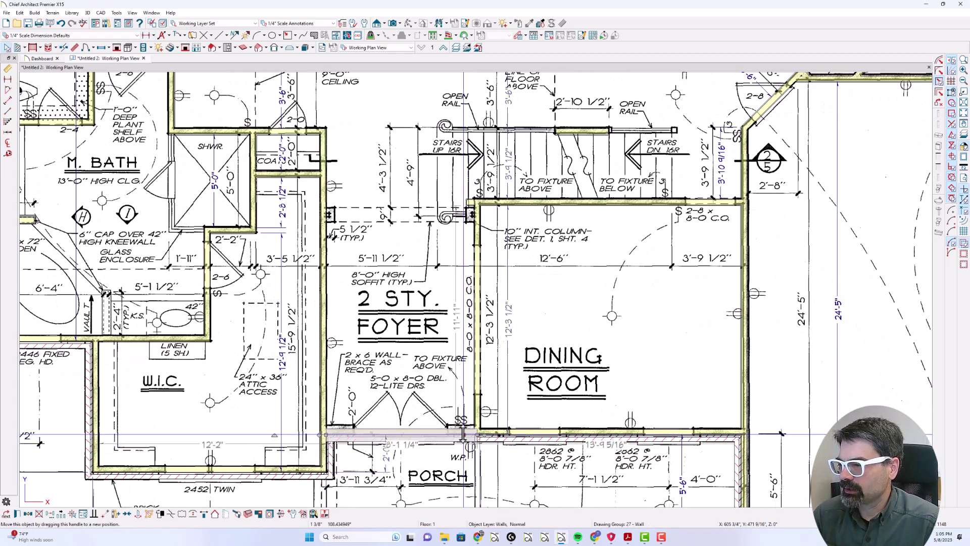
double_click(464, 434)
left_click(291, 108)
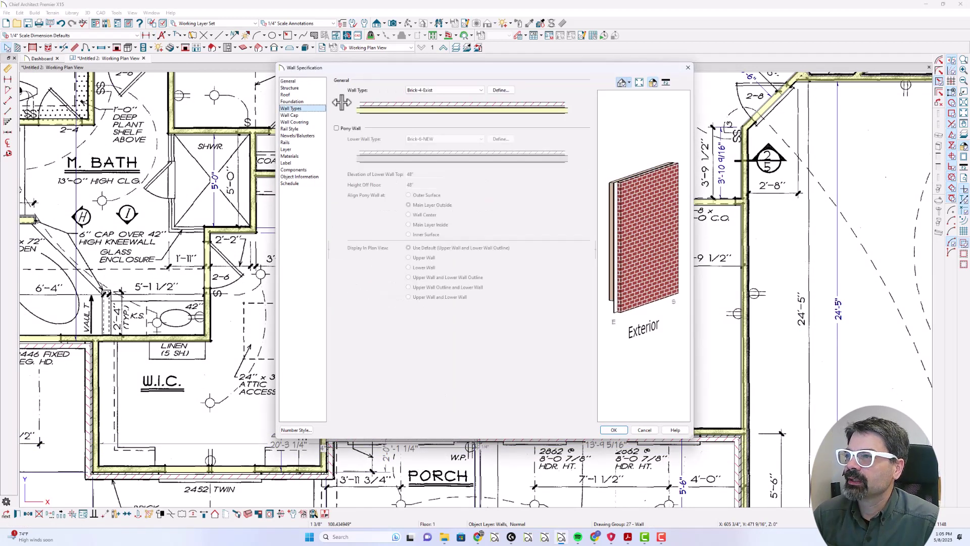
left_click(438, 91)
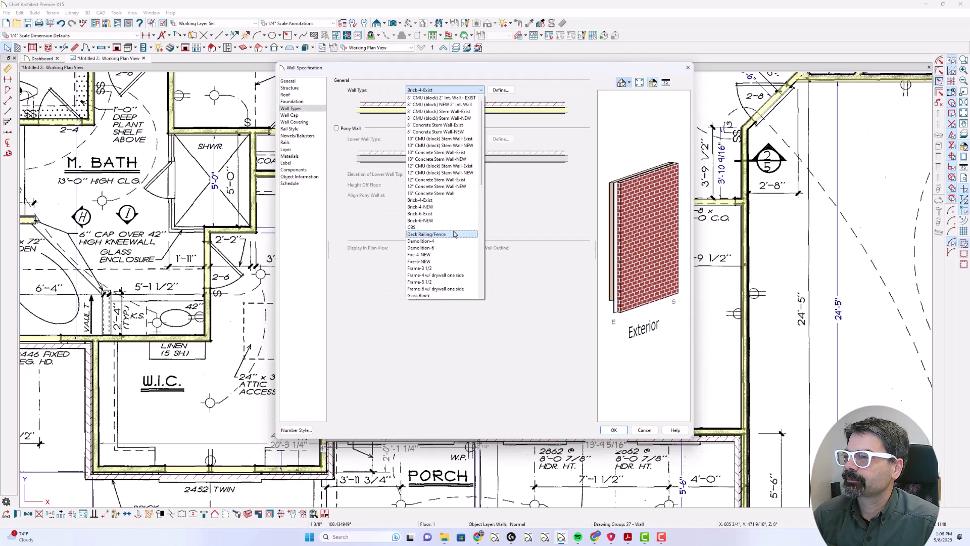
scroll(453, 234, "down", 1)
left_click(456, 194)
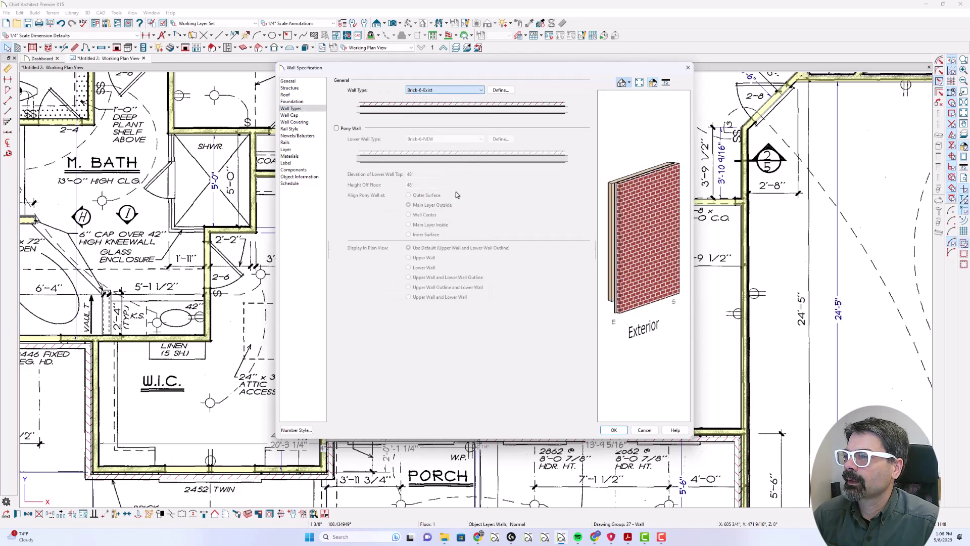
key("Return")
Hide the dimensions and the Picture/PDF Boxes layer with the Layer Hider.
scroll(454, 350, "down", 3)
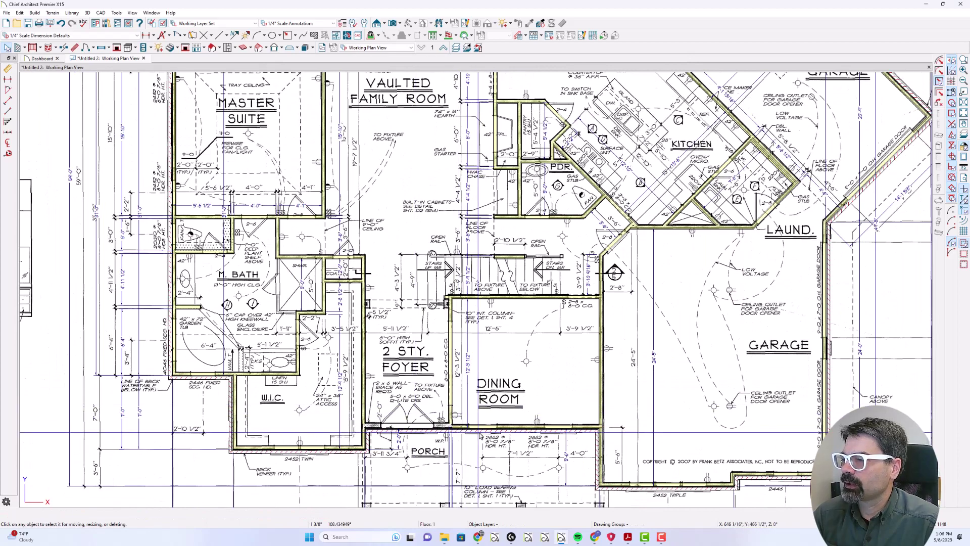
scroll(458, 390, "down", 2)
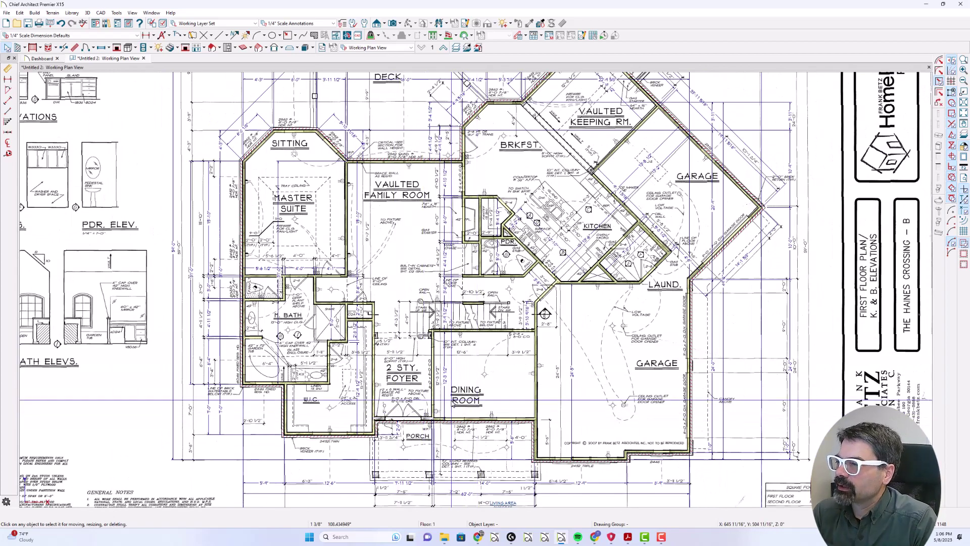
scroll(413, 81, "down", 2)
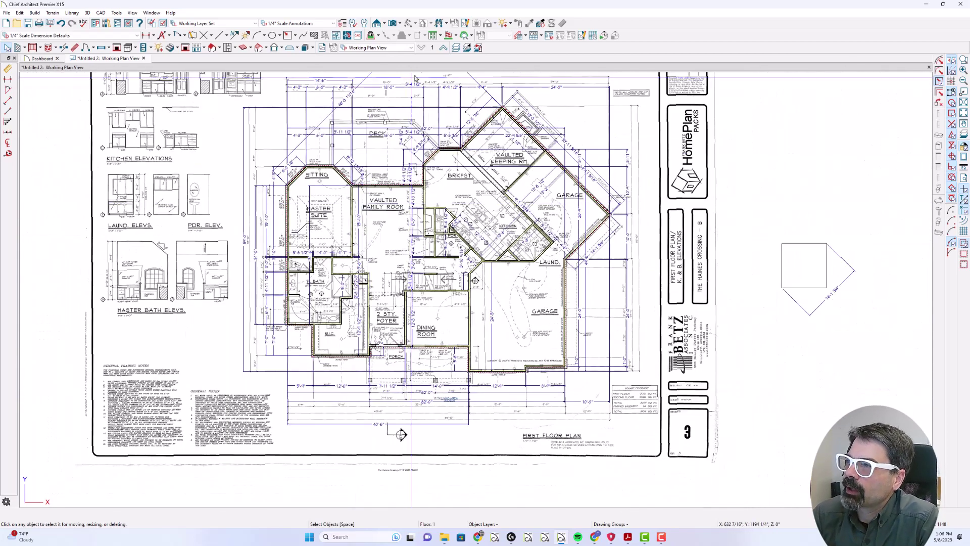
left_click(456, 47)
left_click(412, 105)
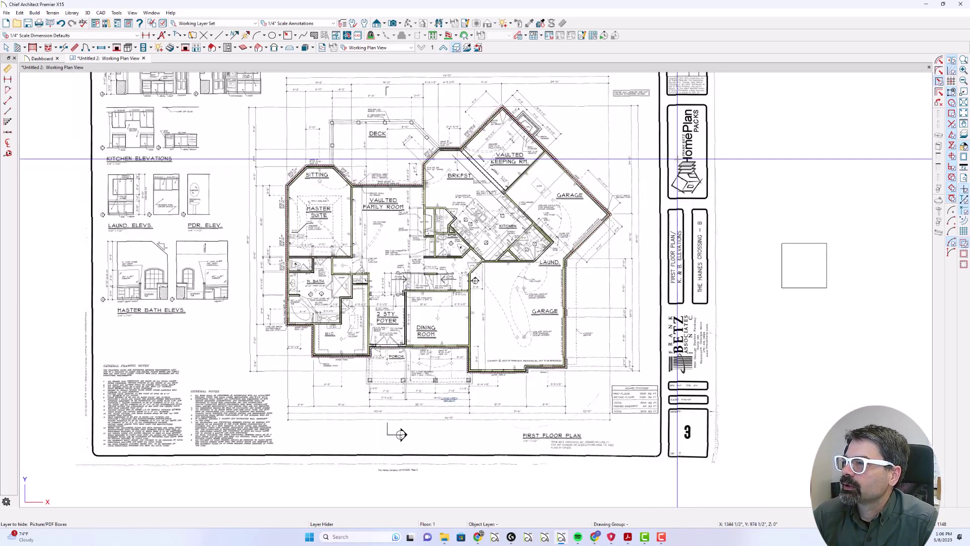
left_click(677, 160)
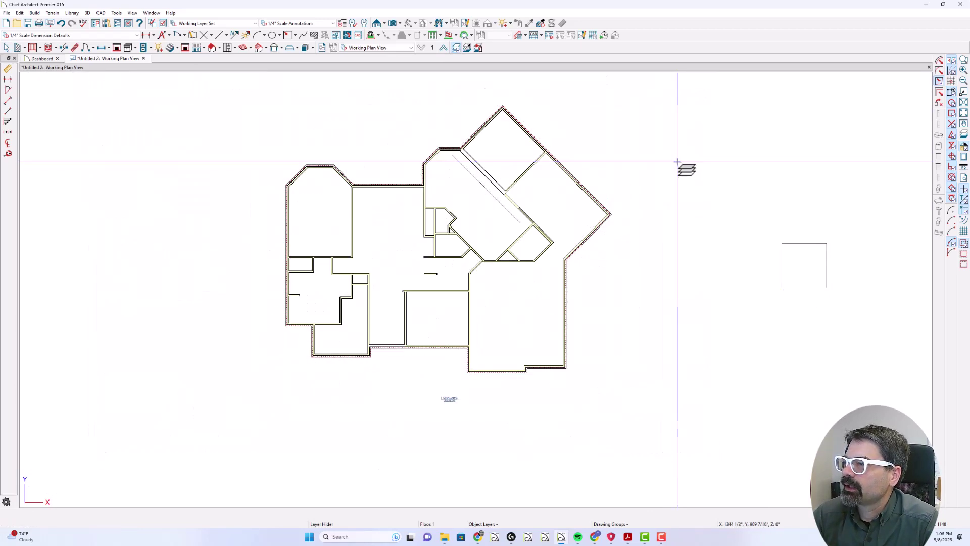
key("space")
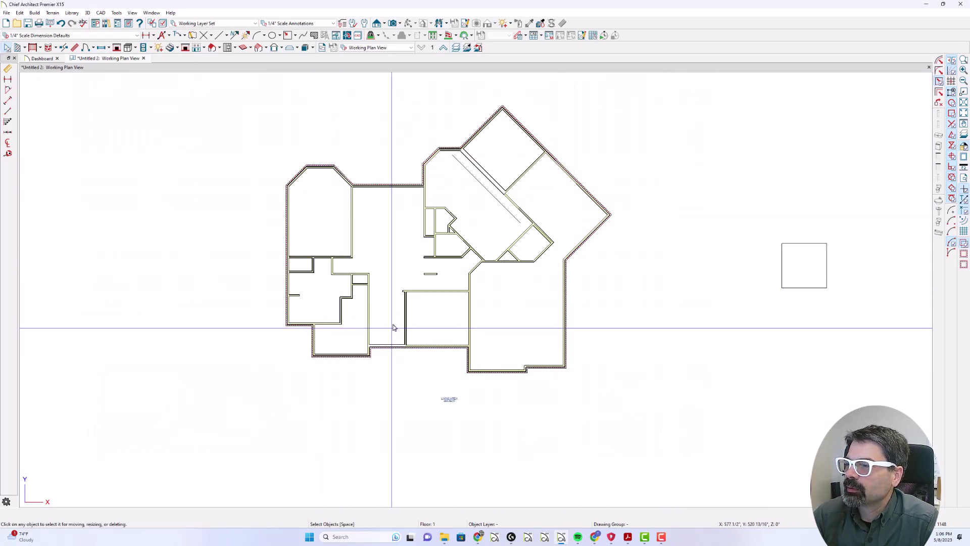